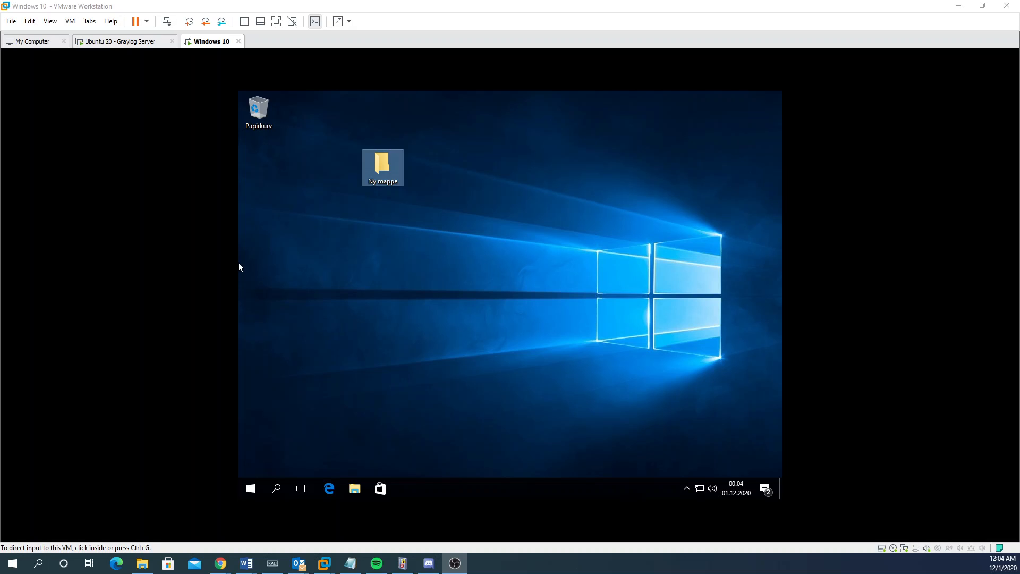
Step: Select and then deselect the Ny mappe folder on the VM desktop
{"action": "left_click", "coordinate": [339, 278]}
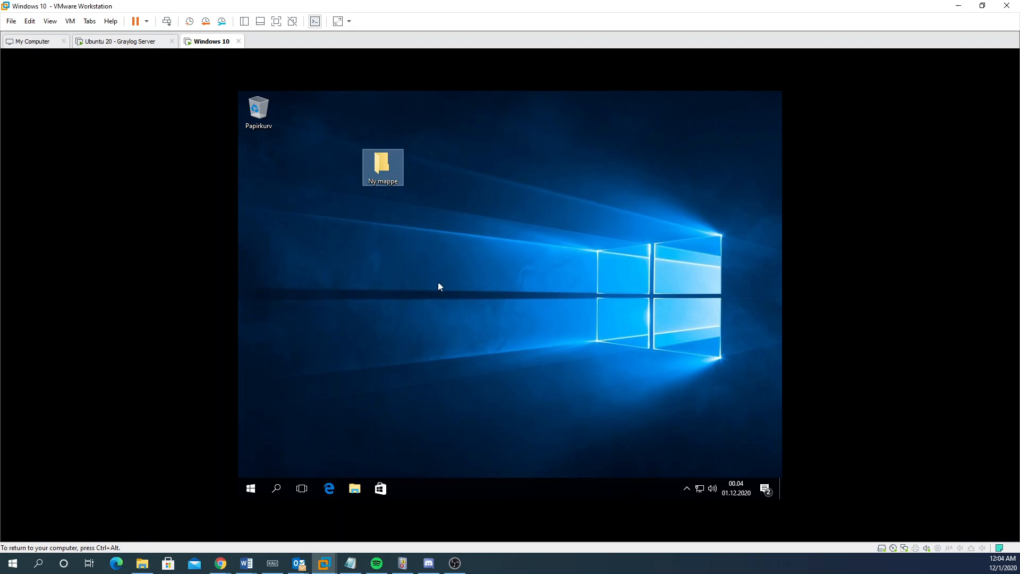
{"action": "left_click", "coordinate": [437, 265]}
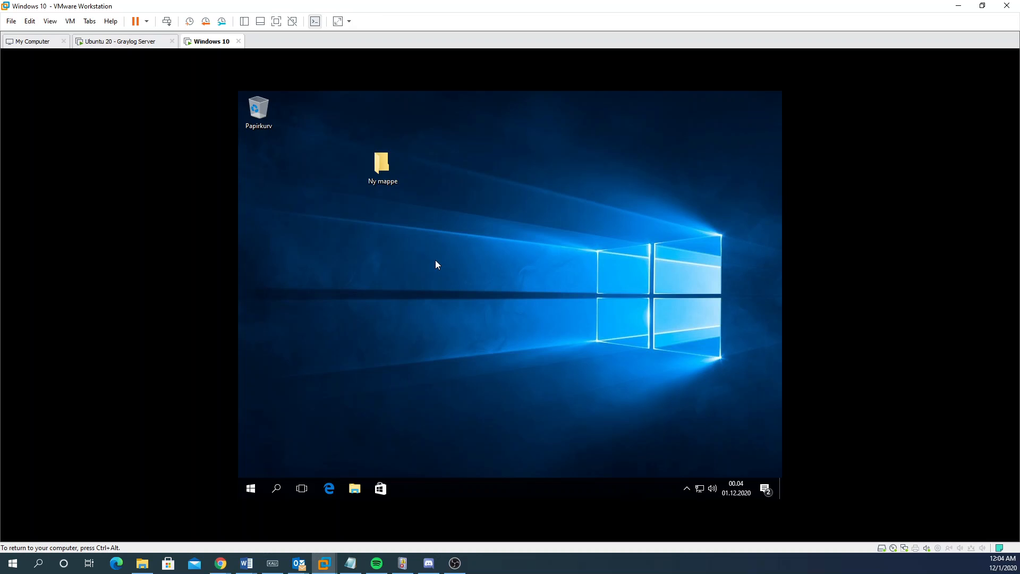
{"action": "left_click_drag", "start_coordinate": [510, 102], "coordinate": [356, 202]}
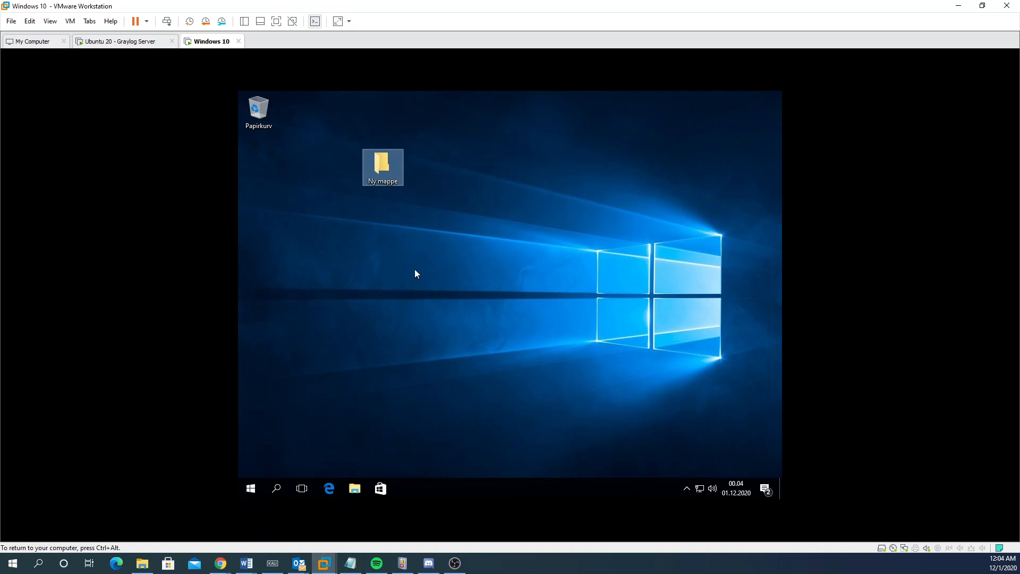
{"action": "left_click", "coordinate": [404, 297]}
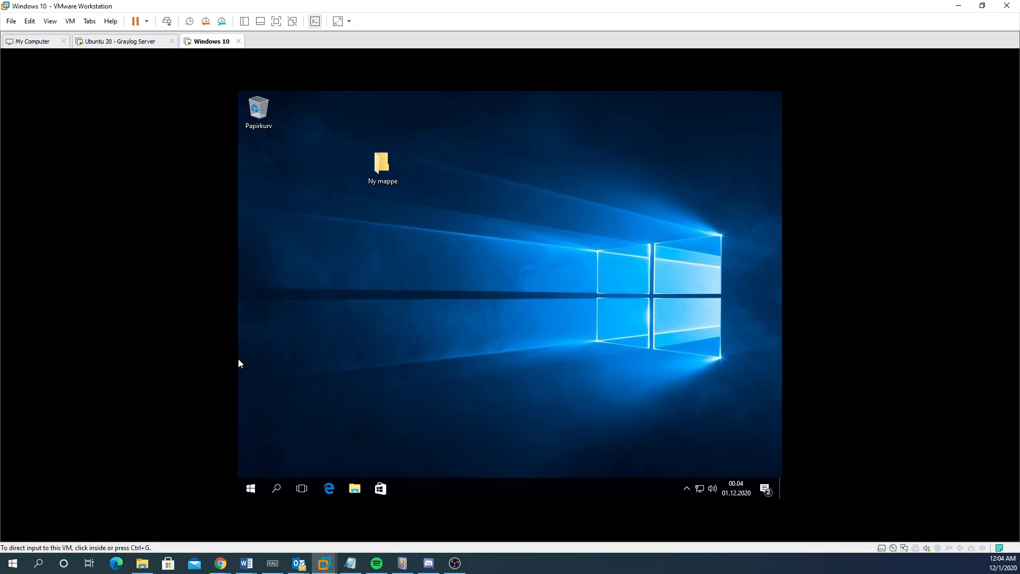
{"action": "left_click", "coordinate": [299, 392]}
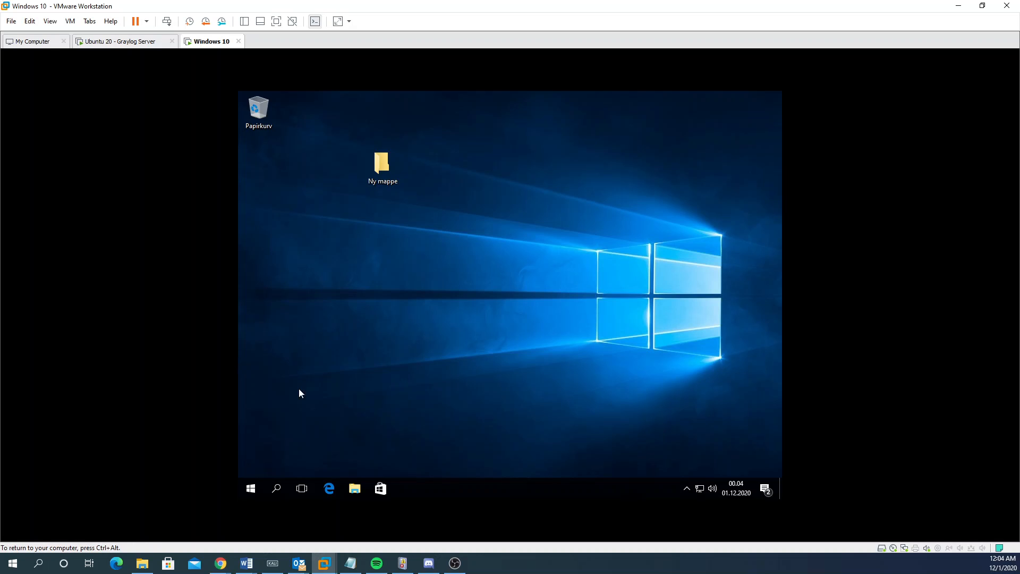
Step: Launch Internet Explorer by searching 'ie' from the VM's Start menu
{"action": "left_click", "coordinate": [242, 490]}
{"action": "left_click", "coordinate": [242, 490]}
{"action": "type", "text": "ie"}
{"action": "key", "text": "BackSpace"}
{"action": "key", "text": "BackSpace"}
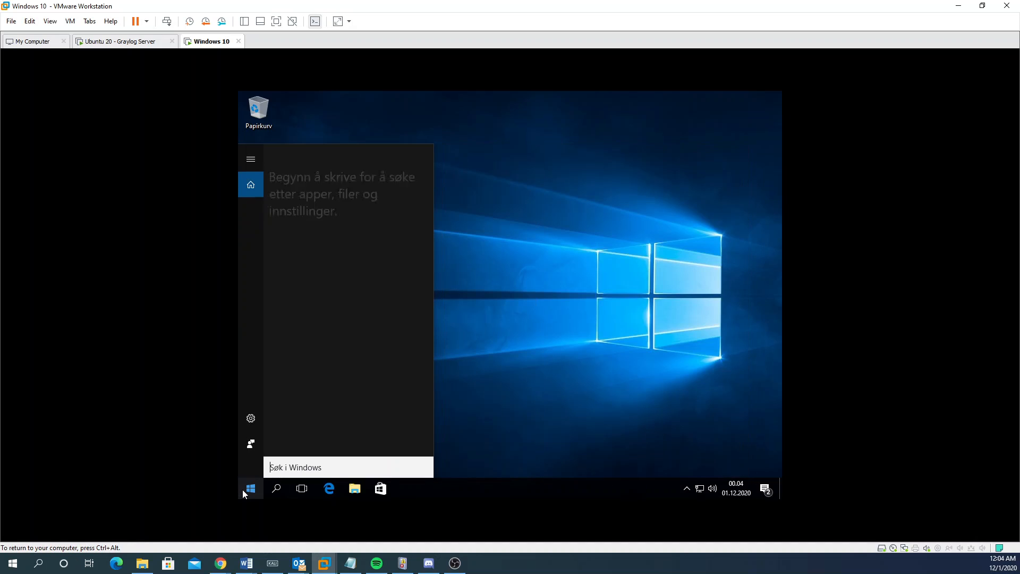
{"action": "type", "text": "ie"}
{"action": "key", "text": "Return"}
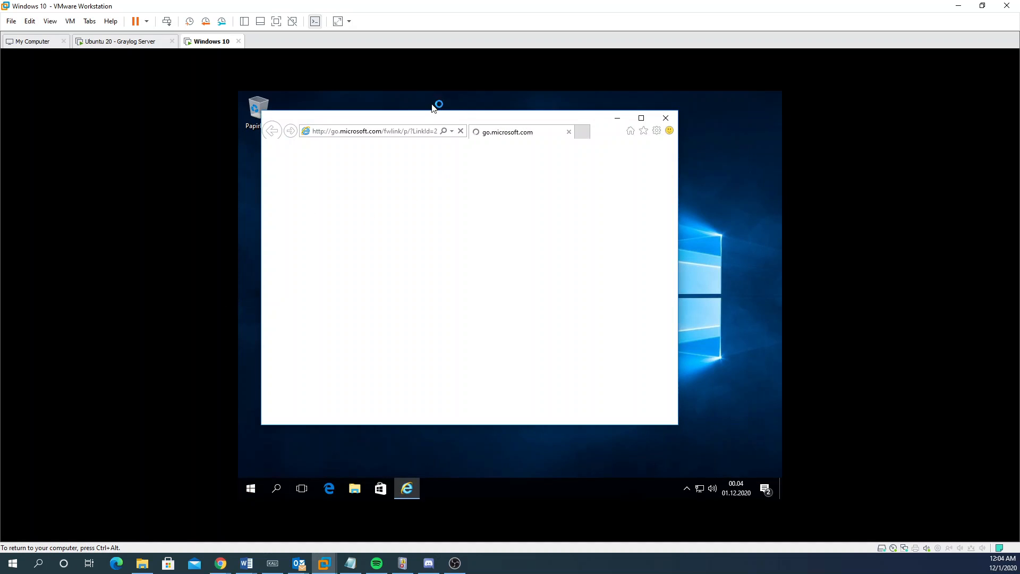
Step: Go to google.com, maximize the browser, and accept Google's consent with Godta
{"action": "double_click", "coordinate": [385, 133]}
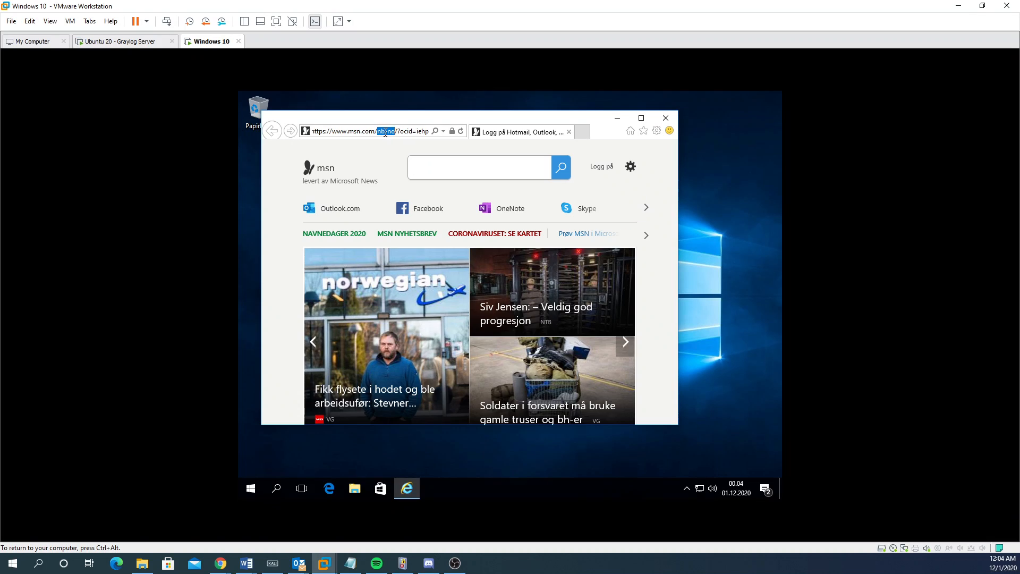
{"action": "triple_click", "coordinate": [386, 132]}
{"action": "type", "text": "go"}
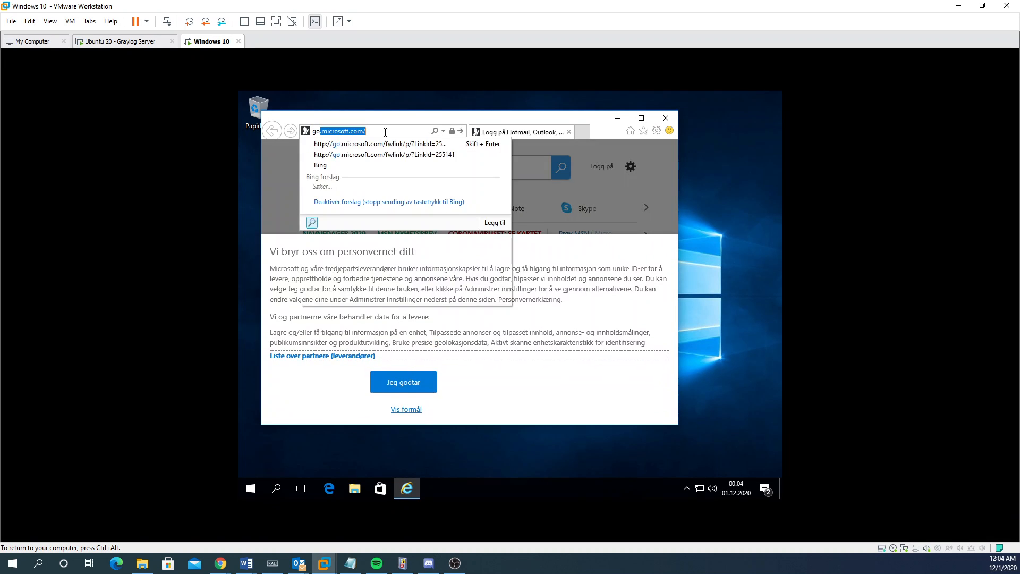
{"action": "type", "text": "ogle.com"}
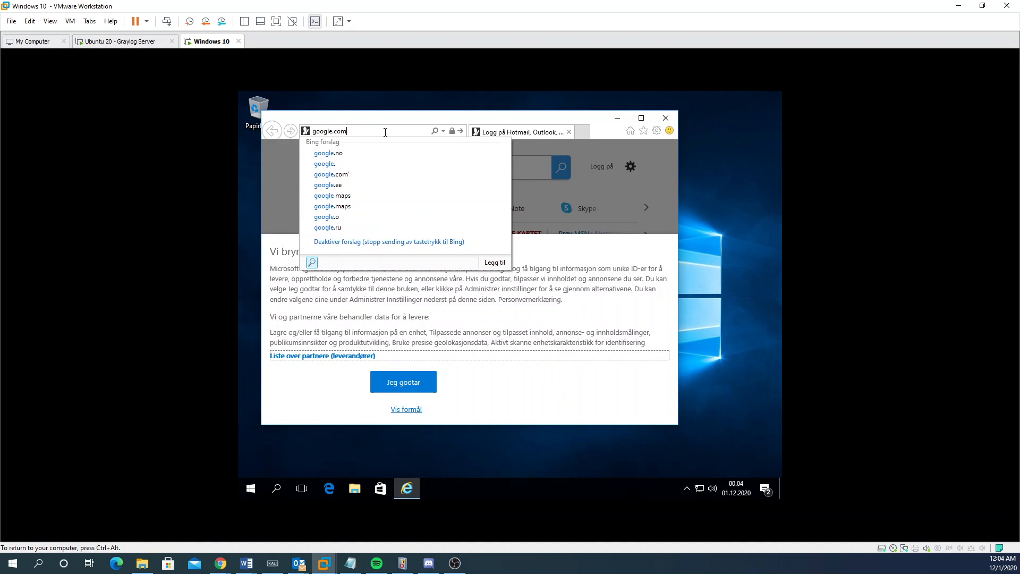
{"action": "key", "text": "Return"}
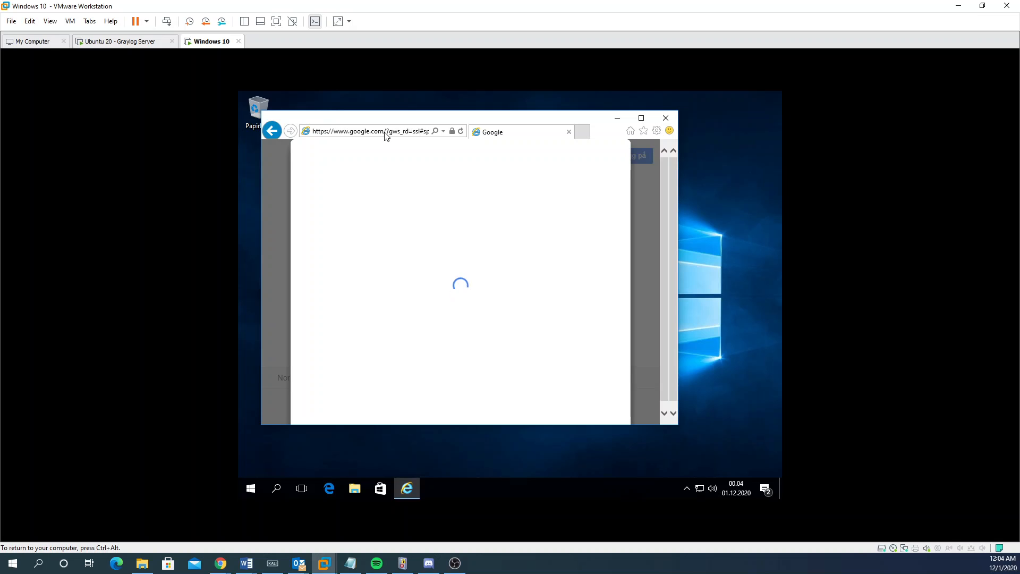
{"action": "left_click", "coordinate": [641, 118]}
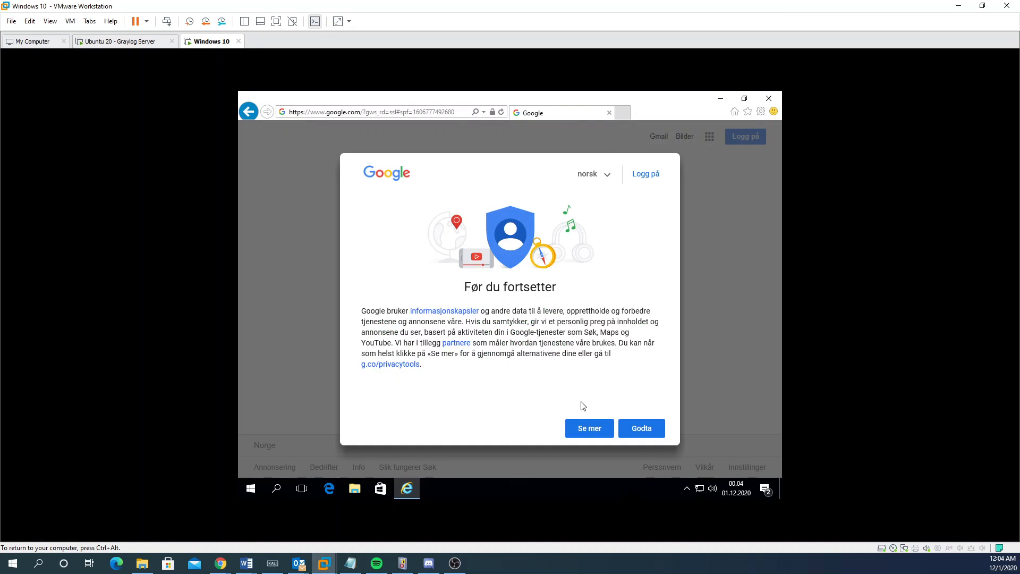
{"action": "left_click", "coordinate": [641, 428]}
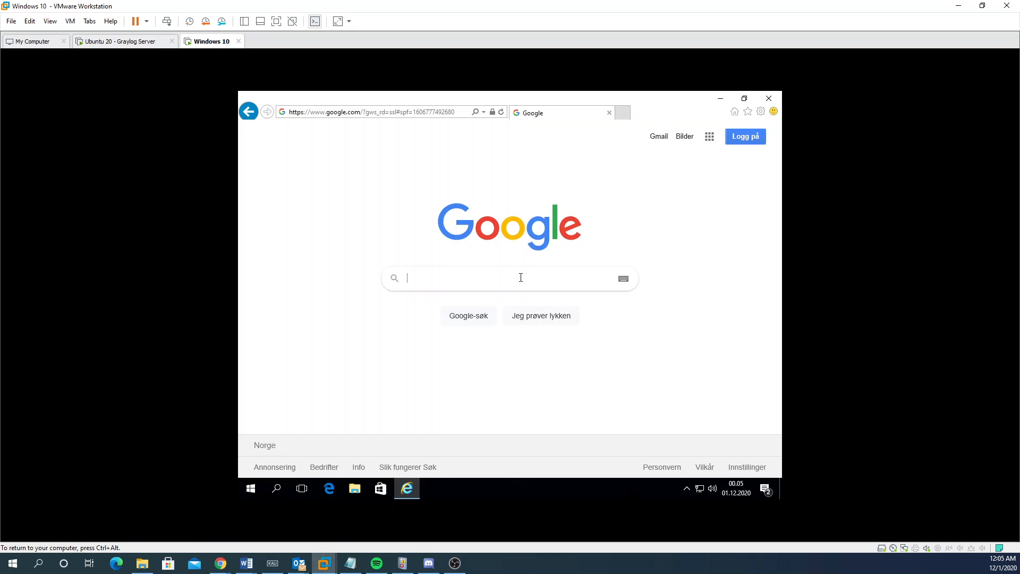
Step: Search Google for 'nxlog graylog', correcting the mistyped query first
{"action": "type", "text": "bx"}
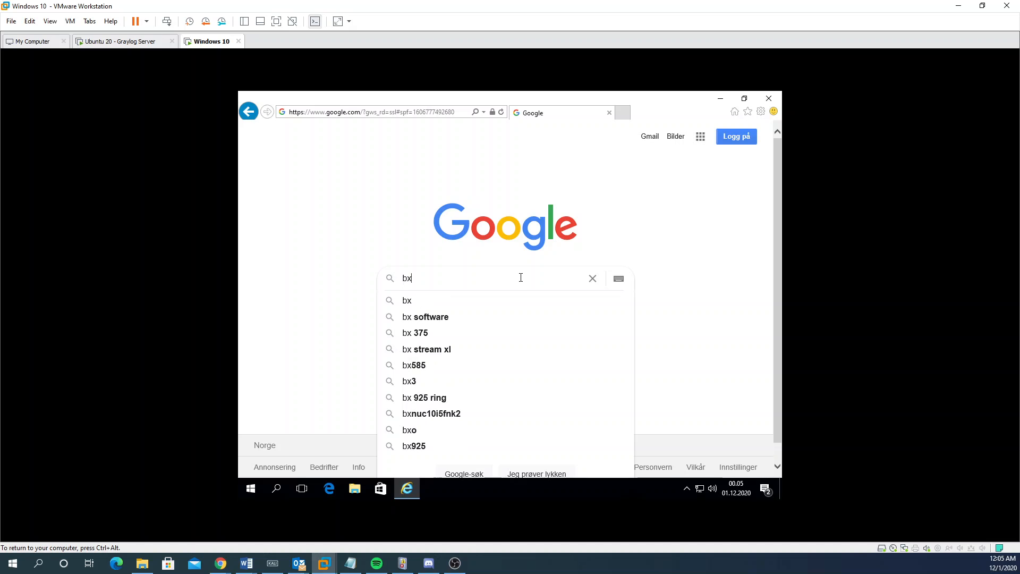
{"action": "type", "text": "logs gray"}
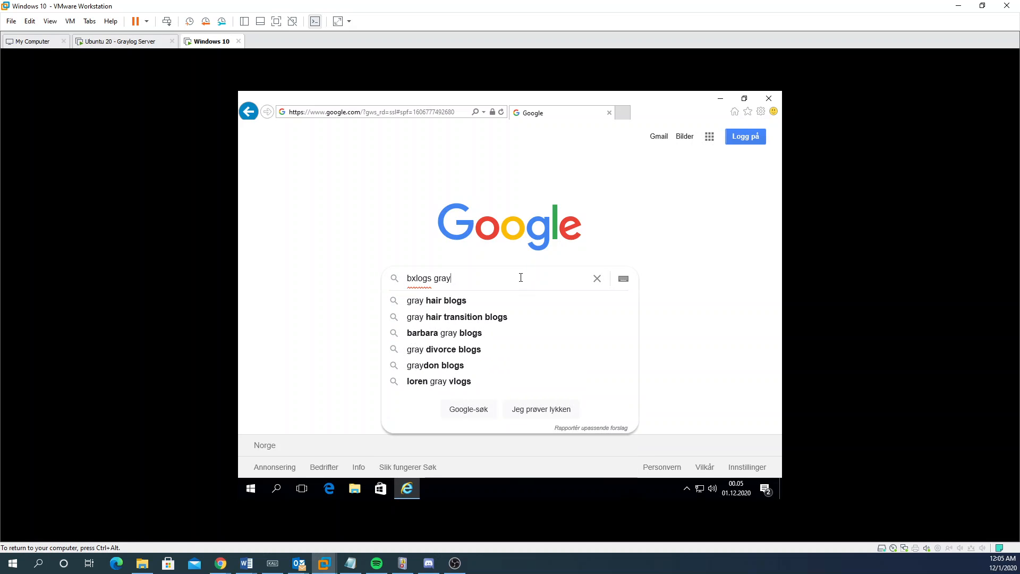
{"action": "key", "text": "ctrl+a"}
{"action": "key", "text": "BackSpace"}
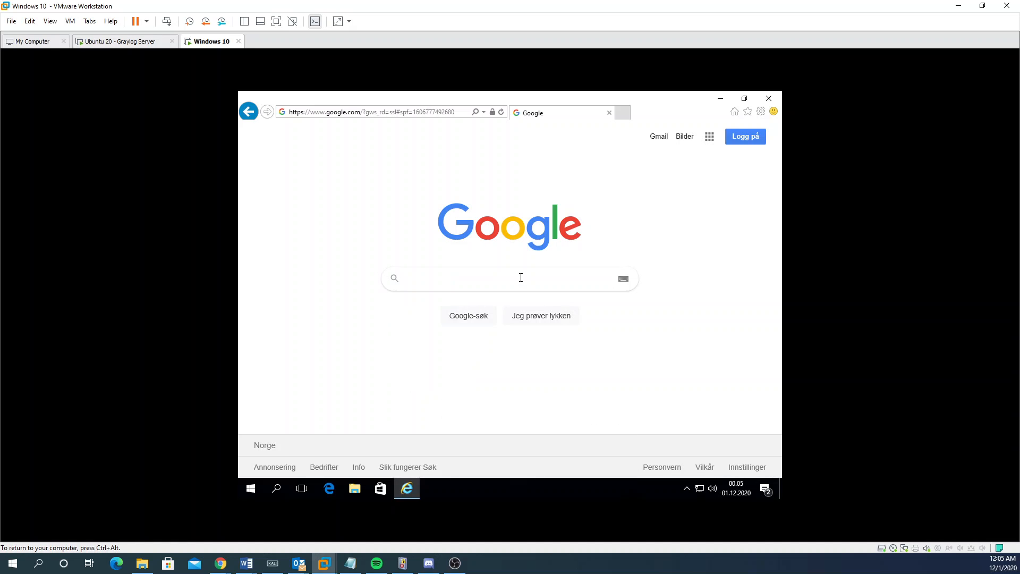
{"action": "type", "text": "nx"}
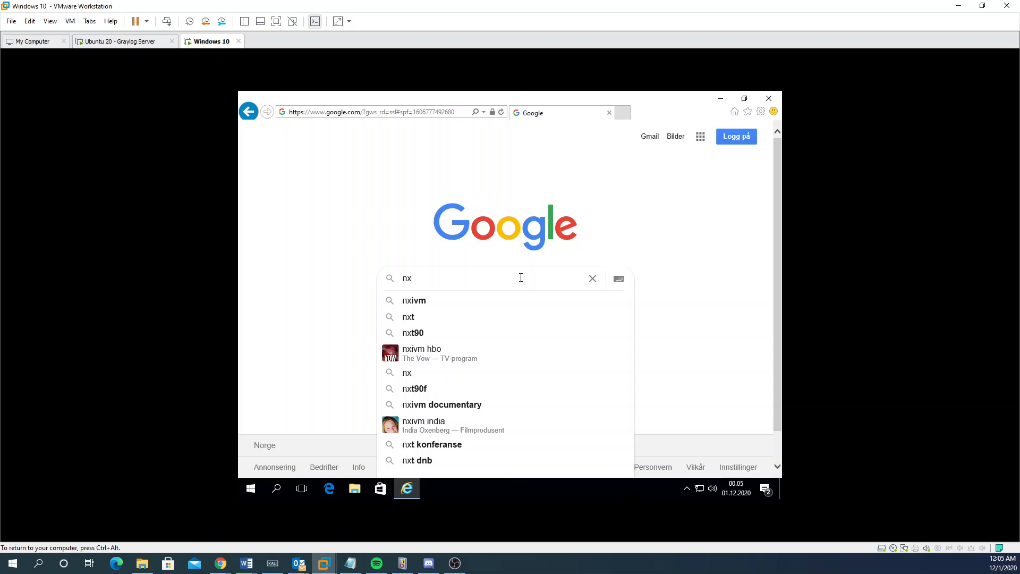
{"action": "type", "text": "log grayl"}
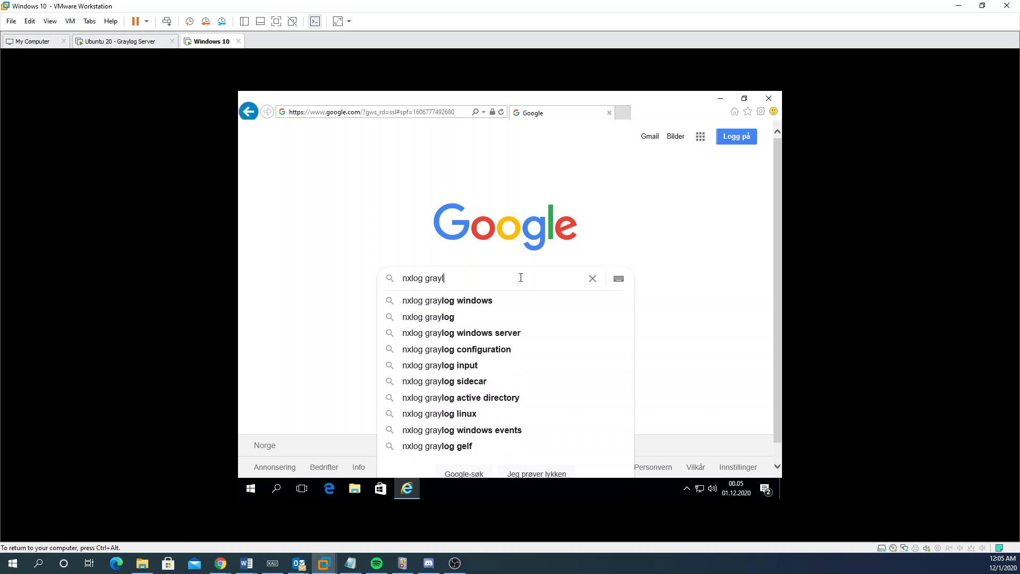
{"action": "type", "text": "og"}
{"action": "key", "text": "Return"}
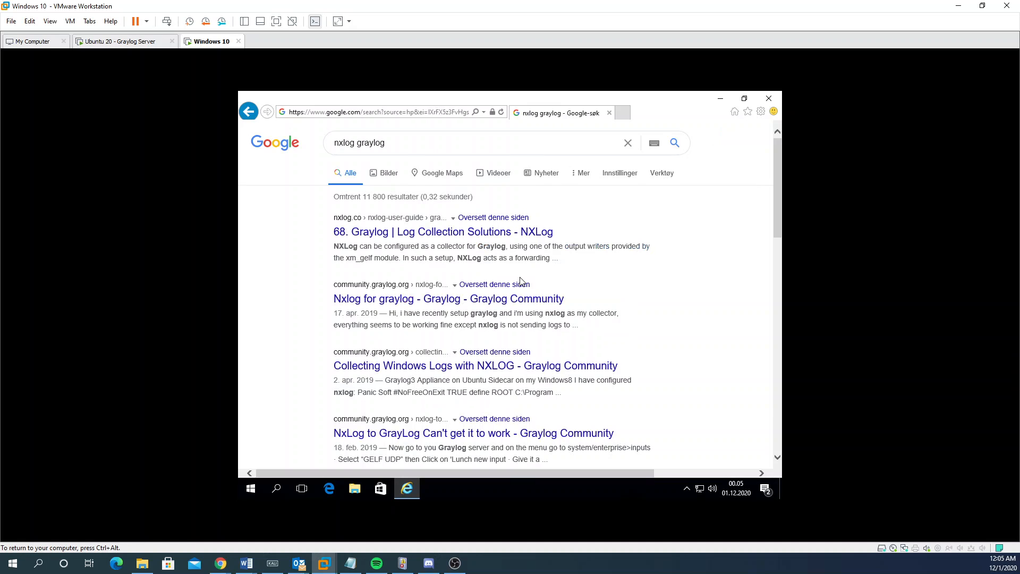
Step: Refine the search to 'nxlog graylog windows' and scroll down the results
{"action": "left_click", "coordinate": [399, 146]}
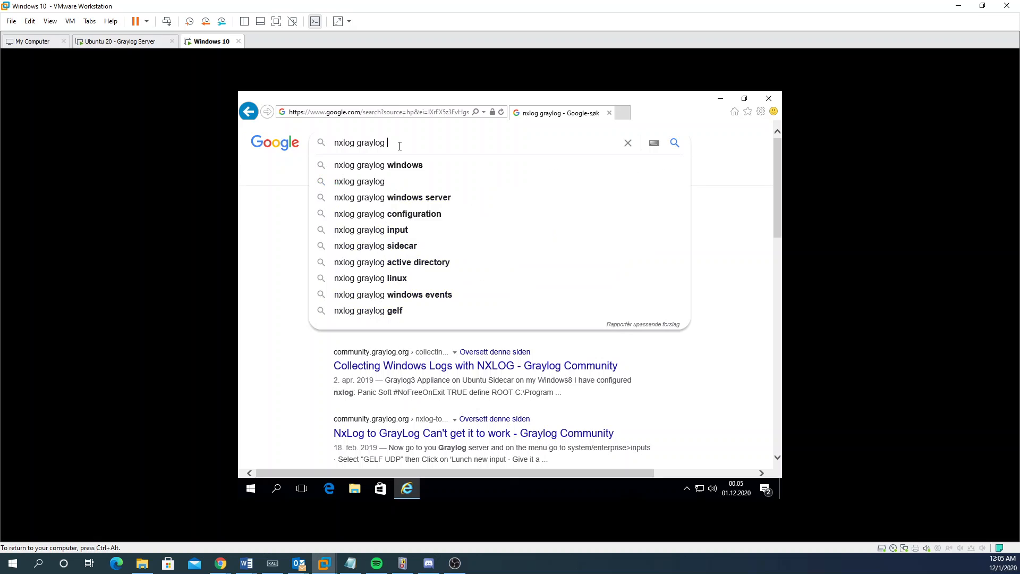
{"action": "type", "text": "windows"}
{"action": "key", "text": "Return"}
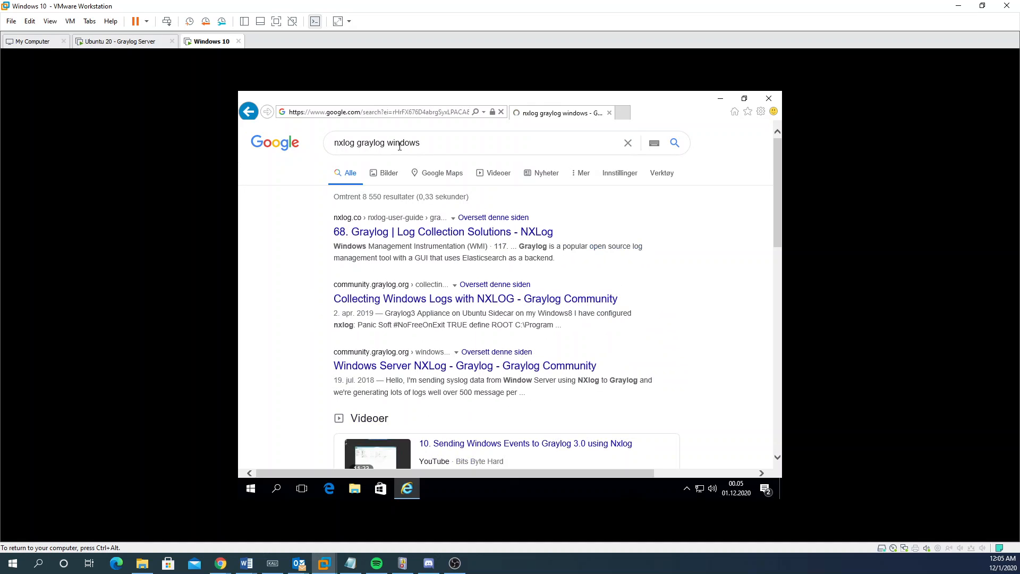
{"action": "scroll", "coordinate": [453, 331], "scroll_direction": "down", "scroll_amount": 5}
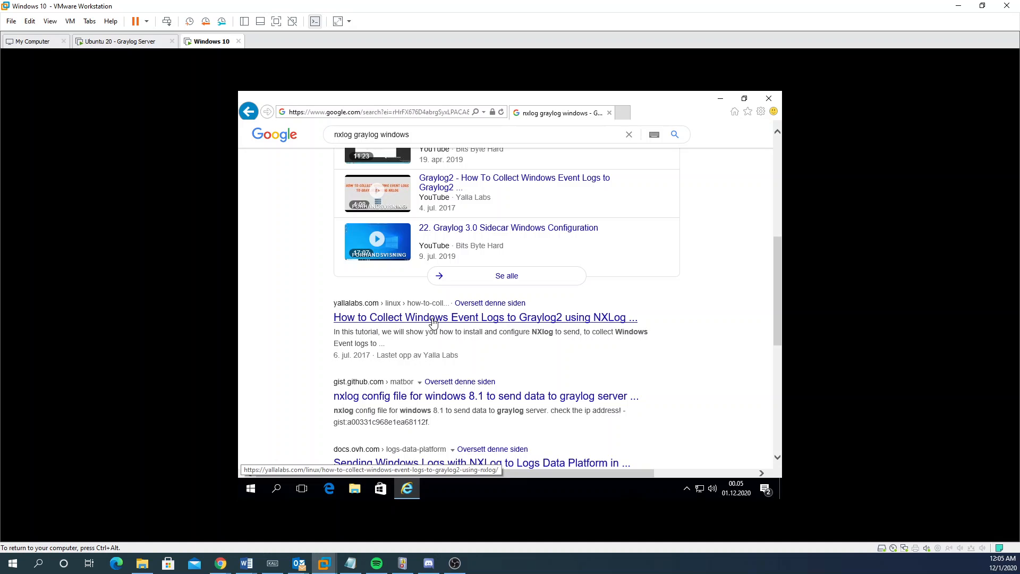
Step: Open the yallalabs.com result and scroll to the '1./ Install and Configure NXLog' heading
{"action": "left_click", "coordinate": [447, 317]}
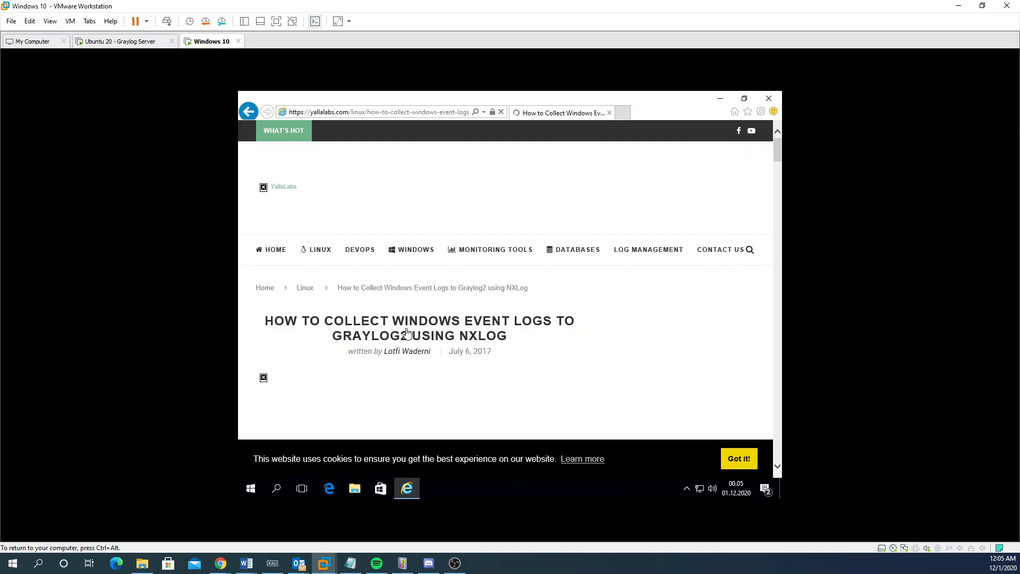
{"action": "scroll", "coordinate": [402, 238], "scroll_direction": "down", "scroll_amount": 5}
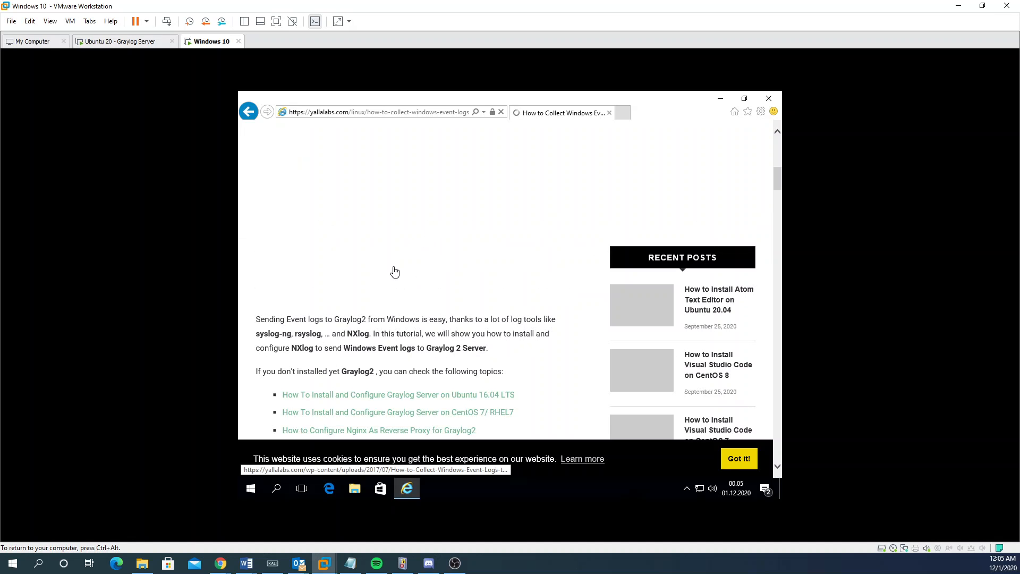
{"action": "scroll", "coordinate": [394, 274], "scroll_direction": "down", "scroll_amount": 1}
{"action": "scroll", "coordinate": [402, 299], "scroll_direction": "down", "scroll_amount": 5}
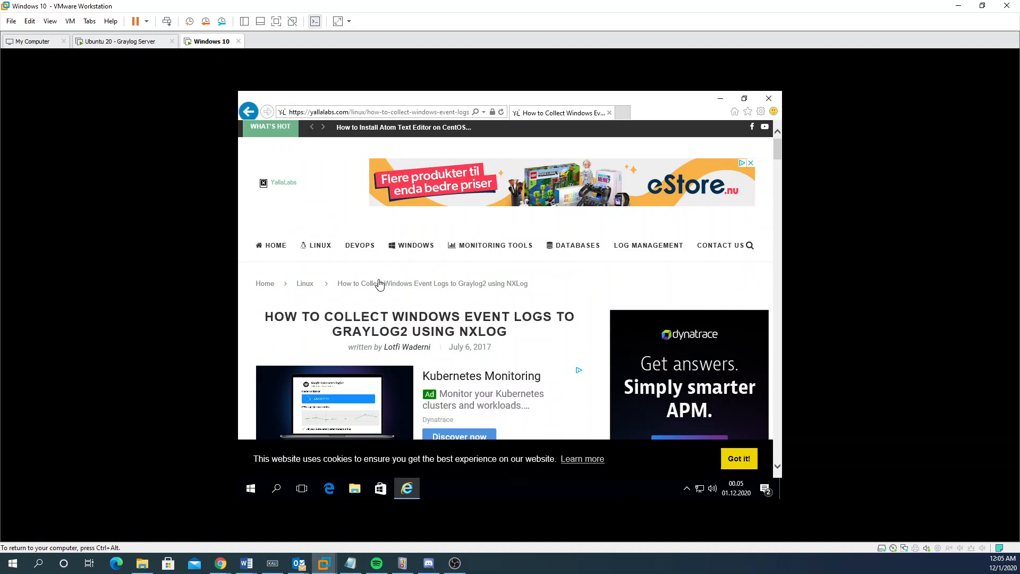
{"action": "scroll", "coordinate": [379, 284], "scroll_direction": "down", "scroll_amount": 6}
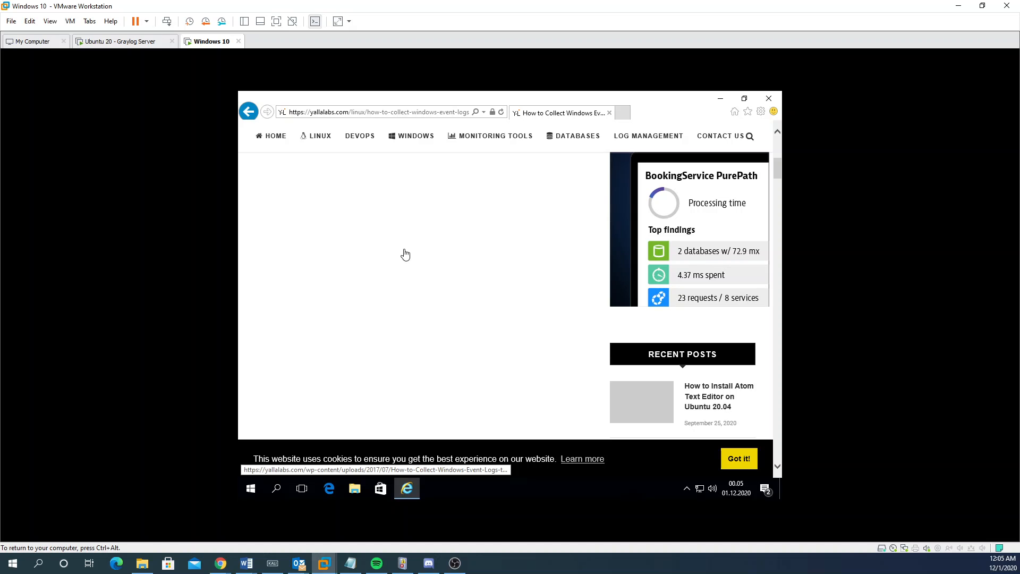
{"action": "scroll", "coordinate": [404, 260], "scroll_direction": "down", "scroll_amount": 5}
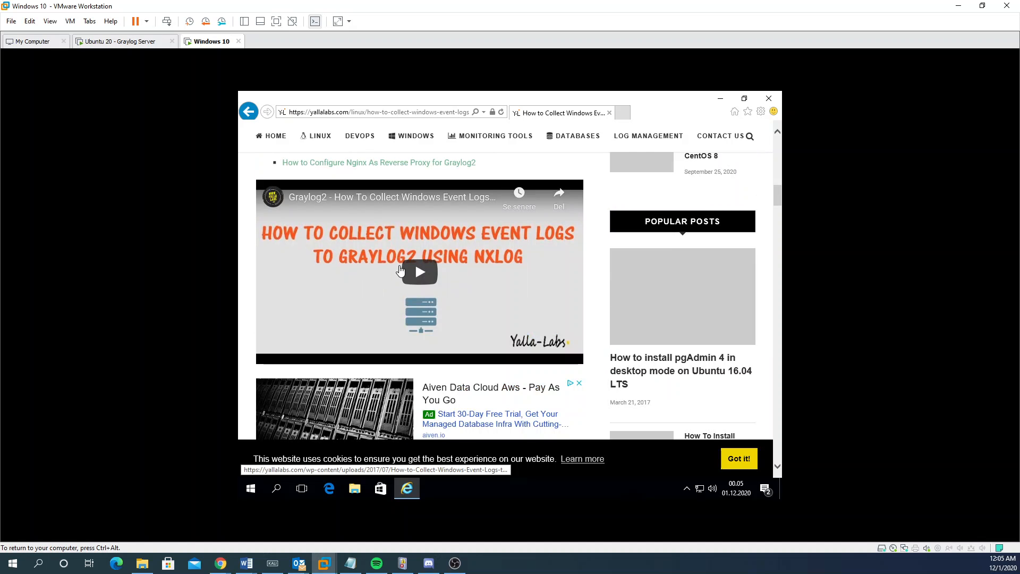
{"action": "scroll", "coordinate": [404, 271], "scroll_direction": "down", "scroll_amount": 10}
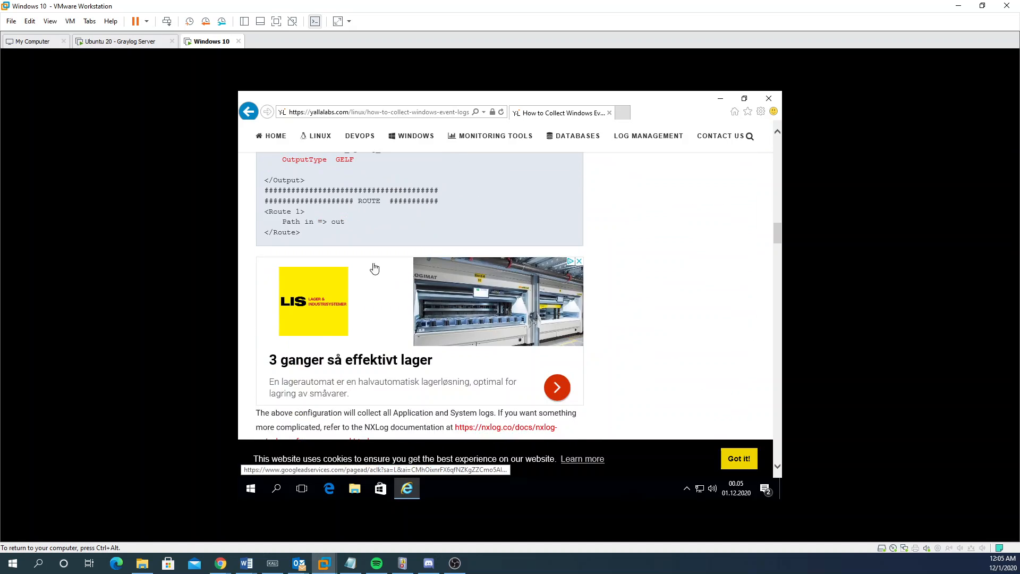
{"action": "scroll", "coordinate": [342, 259], "scroll_direction": "up", "scroll_amount": 8}
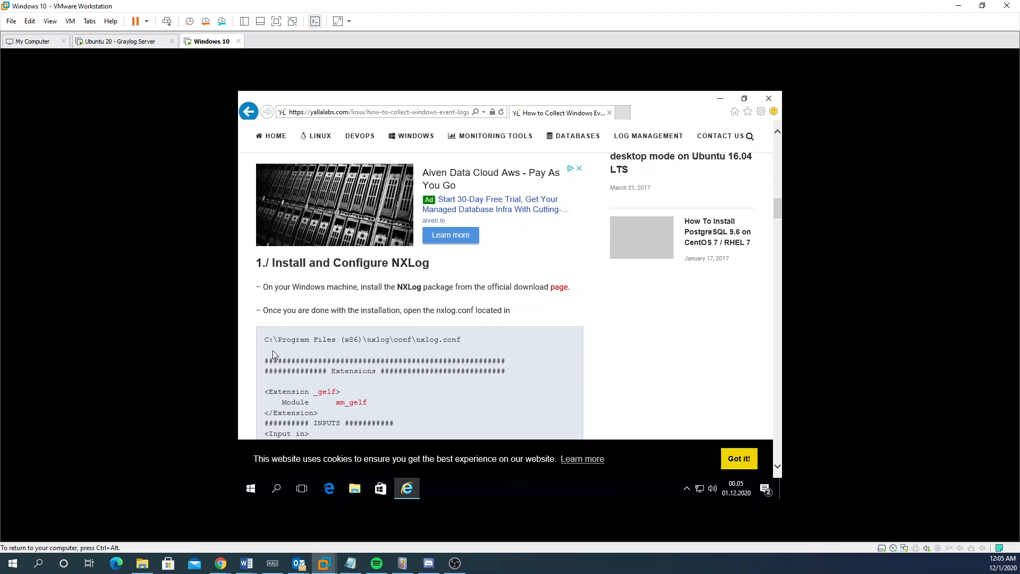
{"action": "double_click", "coordinate": [399, 290]}
{"action": "left_click", "coordinate": [452, 294]}
Step: Open the official NXLog Community Edition download page and scroll to the Windows row
{"action": "left_click", "coordinate": [559, 288]}
{"action": "left_click_drag", "start_coordinate": [392, 127], "coordinate": [420, 112]}
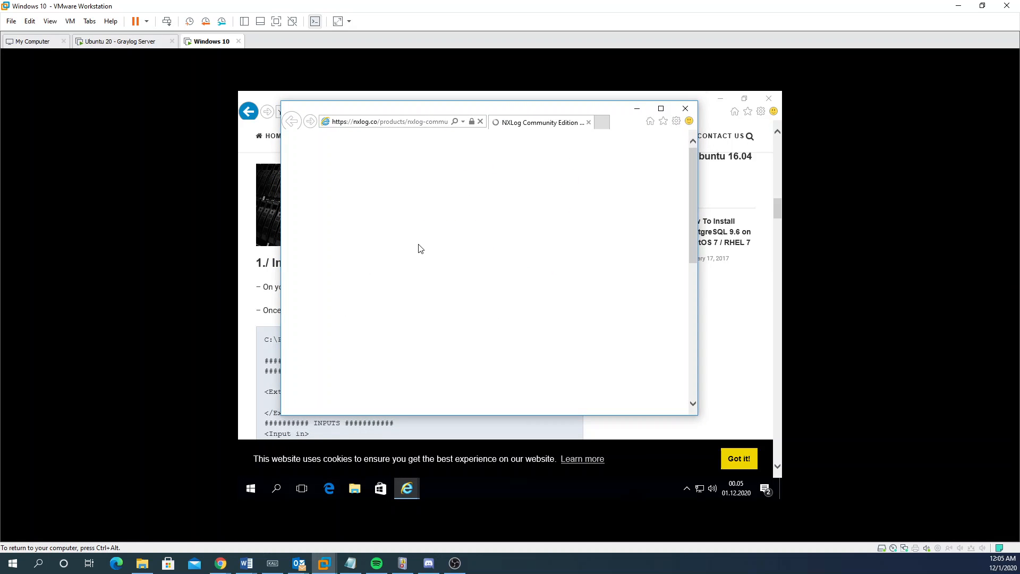
{"action": "scroll", "coordinate": [404, 271], "scroll_direction": "down", "scroll_amount": 8}
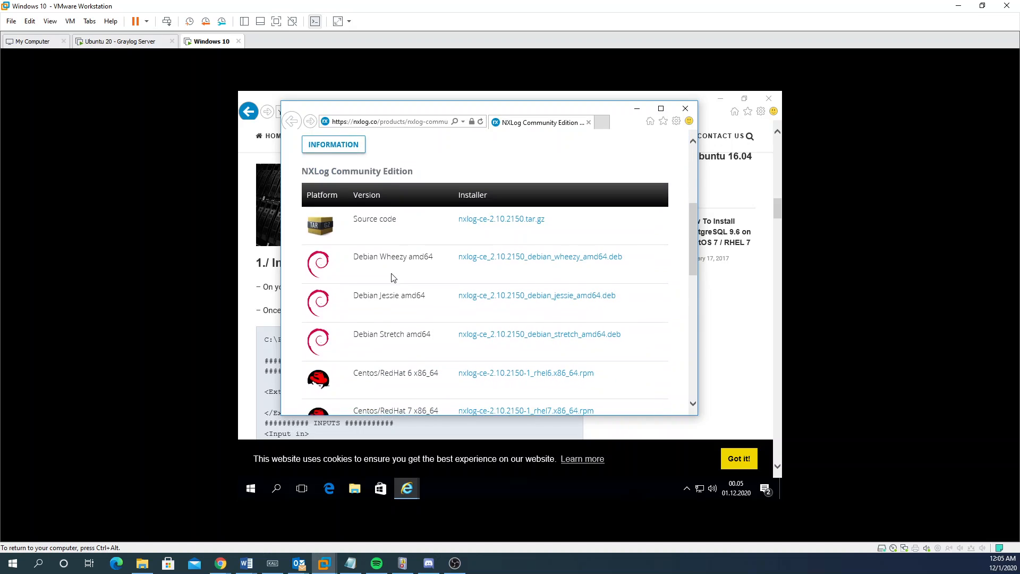
{"action": "scroll", "coordinate": [394, 275], "scroll_direction": "down", "scroll_amount": 2}
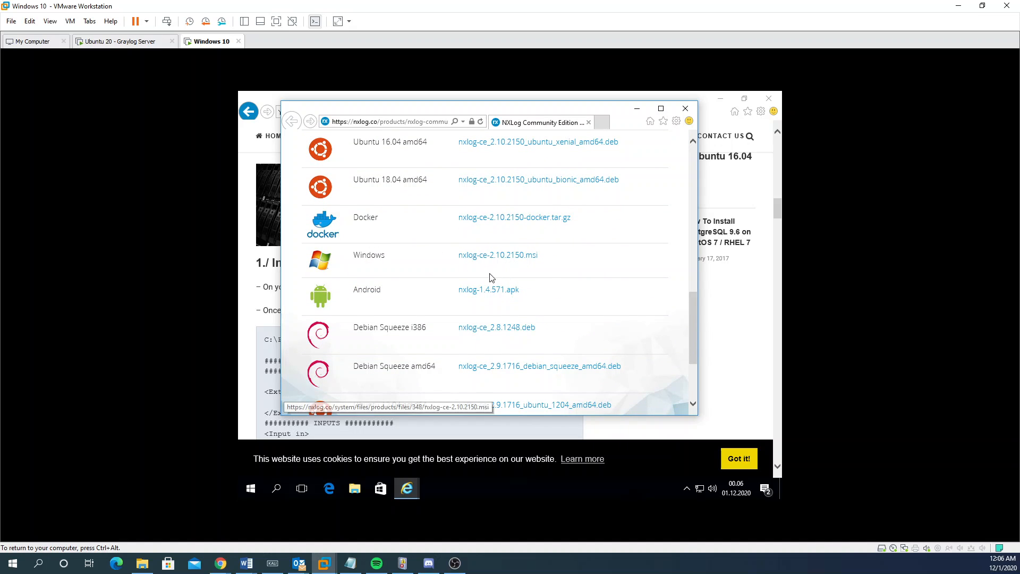
{"action": "scroll", "coordinate": [448, 276], "scroll_direction": "down", "scroll_amount": 2}
{"action": "scroll", "coordinate": [445, 263], "scroll_direction": "up", "scroll_amount": 2}
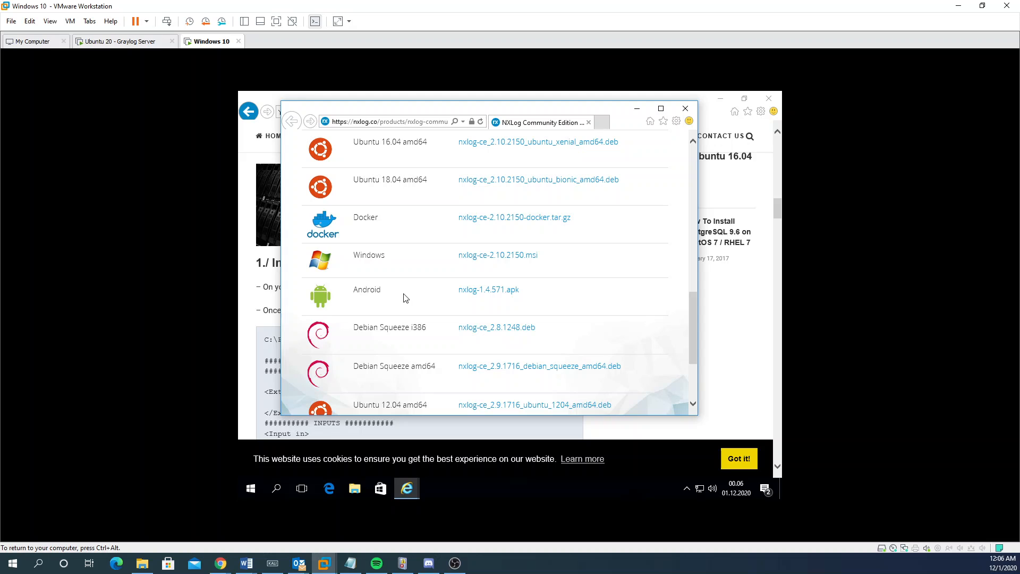
{"action": "scroll", "coordinate": [367, 287], "scroll_direction": "down", "scroll_amount": 1}
{"action": "scroll", "coordinate": [387, 315], "scroll_direction": "up", "scroll_amount": 4}
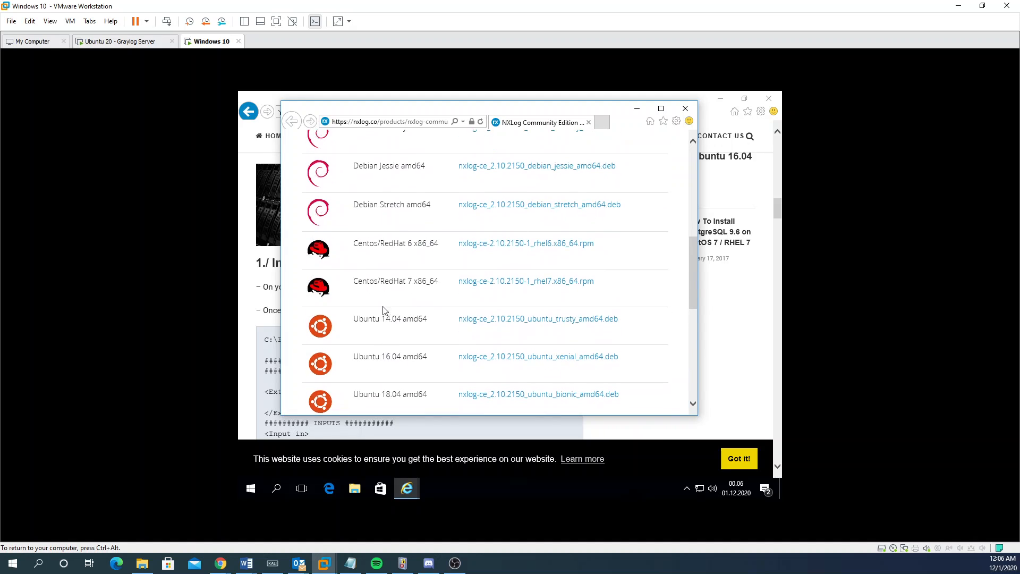
{"action": "scroll", "coordinate": [371, 251], "scroll_direction": "up", "scroll_amount": 2}
{"action": "scroll", "coordinate": [374, 257], "scroll_direction": "down", "scroll_amount": 4}
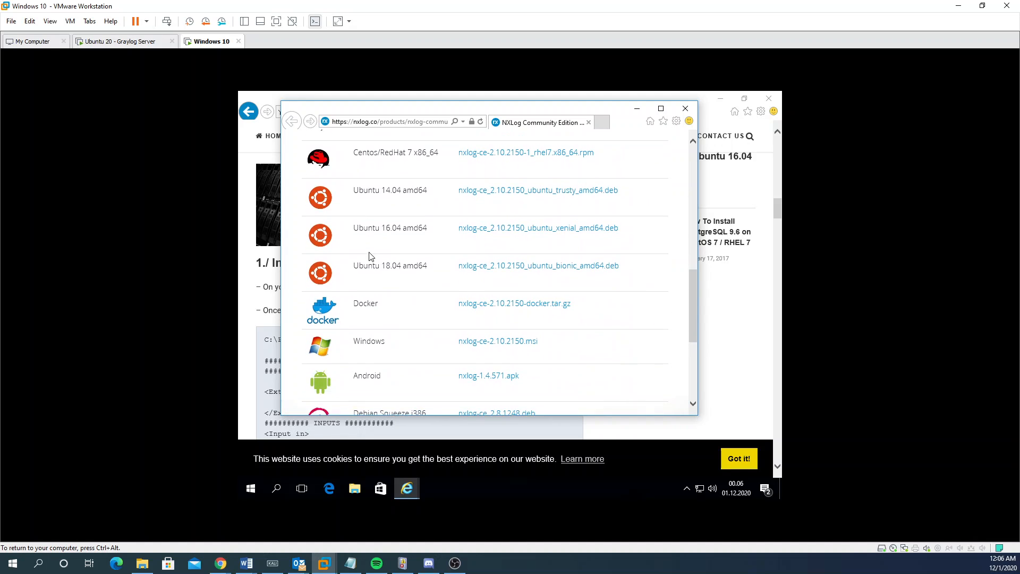
{"action": "scroll", "coordinate": [385, 319], "scroll_direction": "down", "scroll_amount": 1}
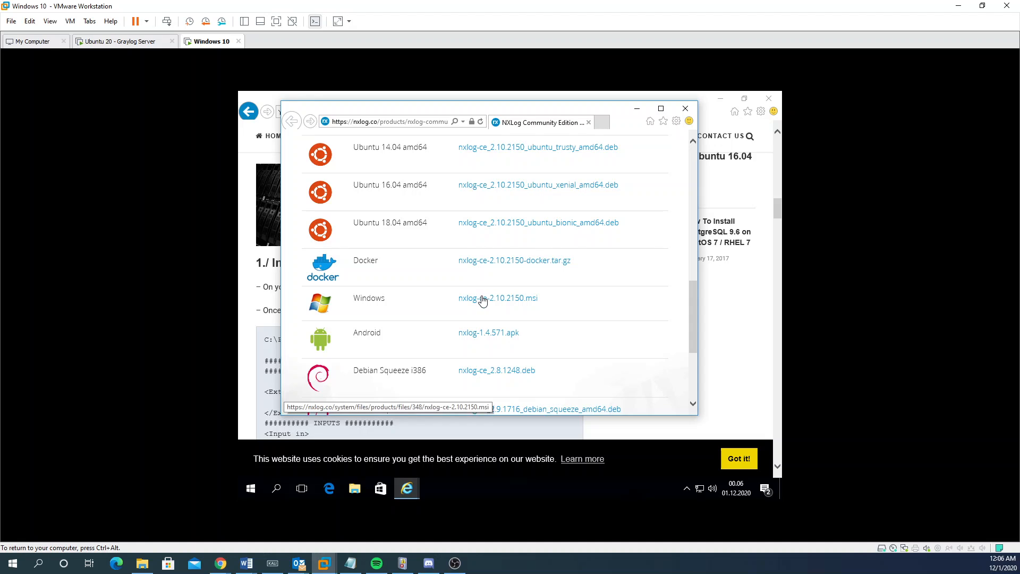
Step: Download and run nxlog-ce-2.10.2150.msi, then show the downloads list
{"action": "left_click", "coordinate": [482, 299]}
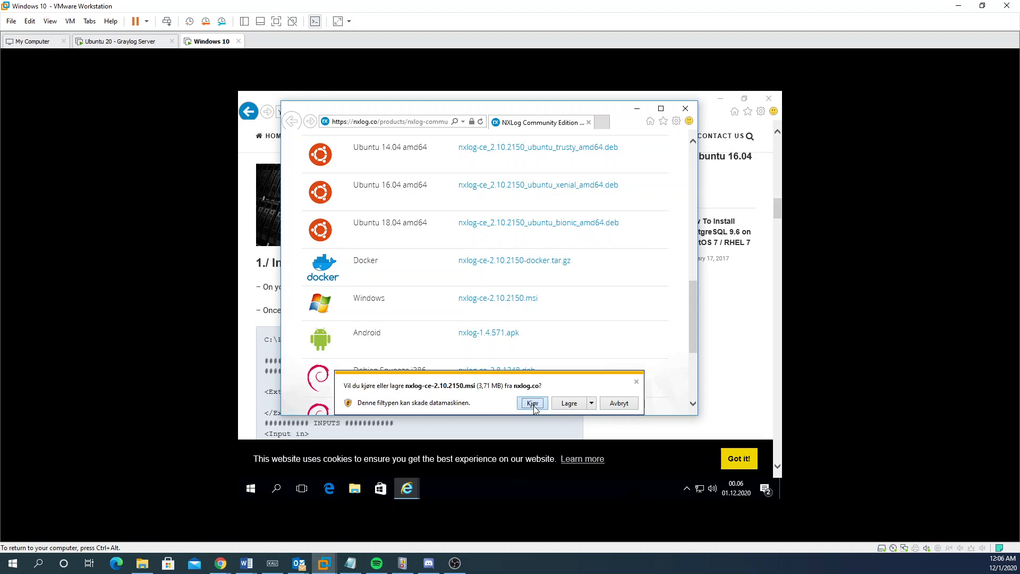
{"action": "left_click", "coordinate": [532, 401]}
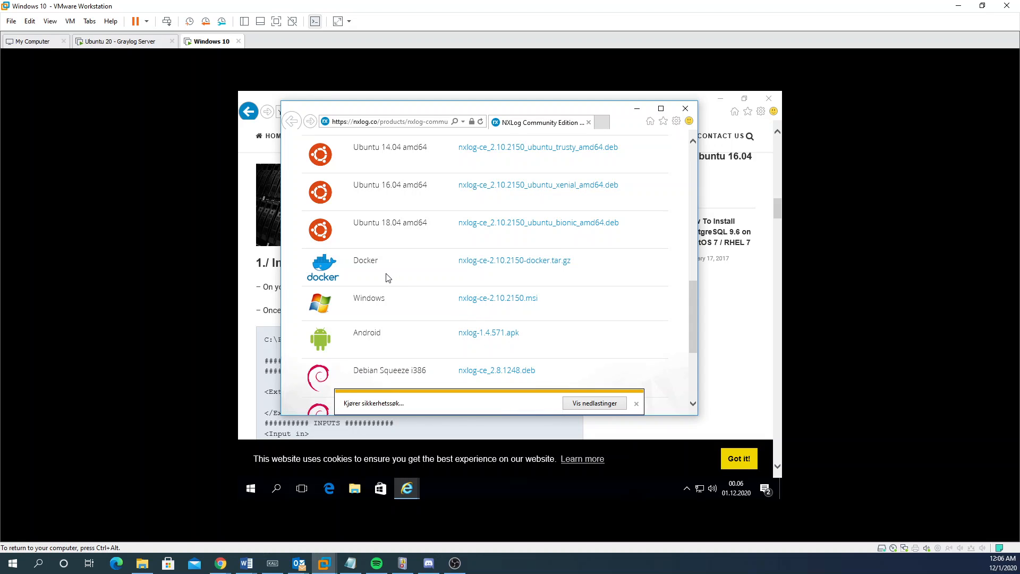
{"action": "scroll", "coordinate": [446, 278], "scroll_direction": "up", "scroll_amount": 3}
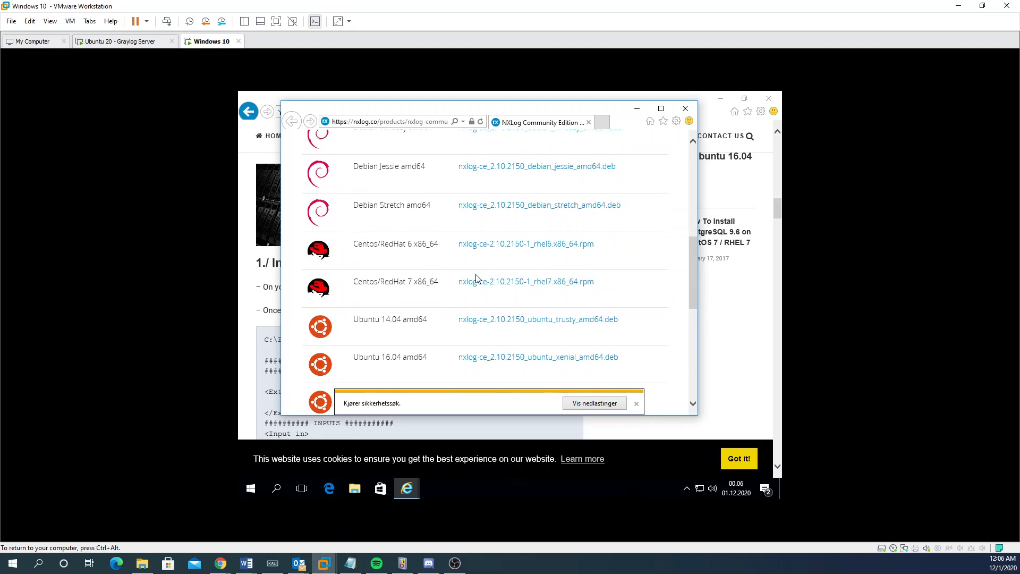
{"action": "scroll", "coordinate": [446, 278], "scroll_direction": "down", "scroll_amount": 5}
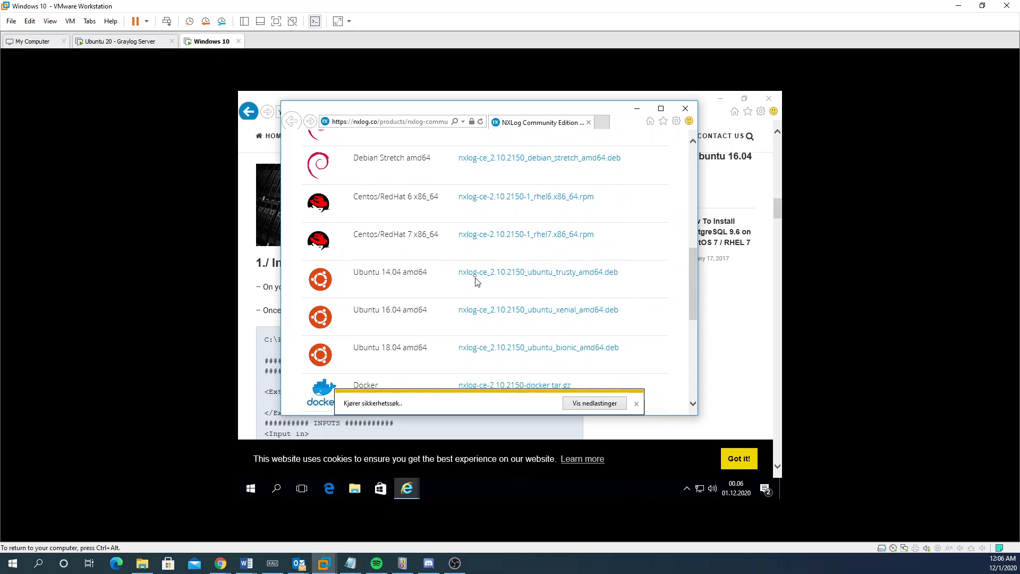
{"action": "left_click", "coordinate": [609, 403]}
Step: Install NXLog-CE with the licence accepted and UAC approved, then close README and downloads
{"action": "left_click", "coordinate": [595, 218]}
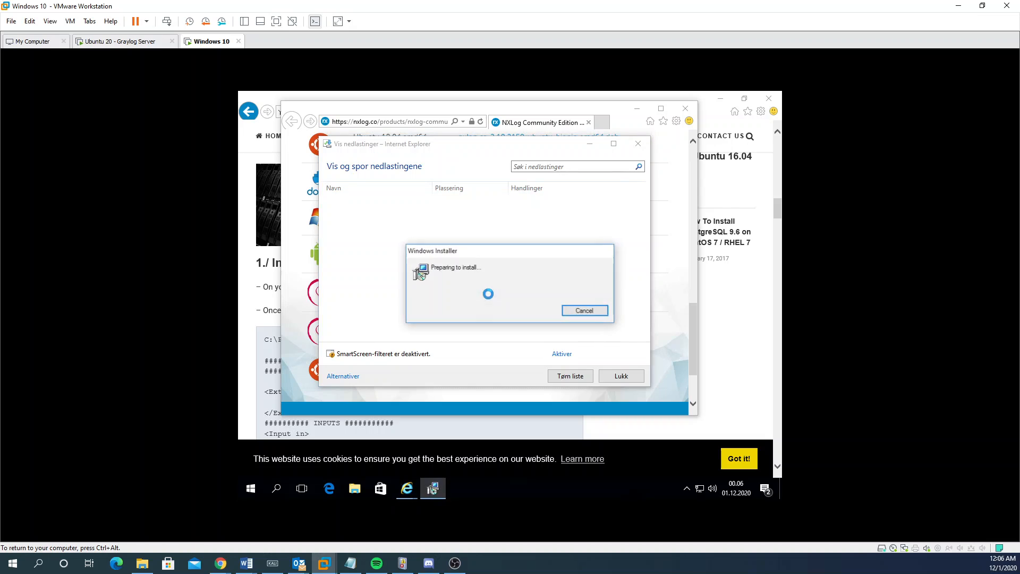
{"action": "left_click", "coordinate": [563, 370]}
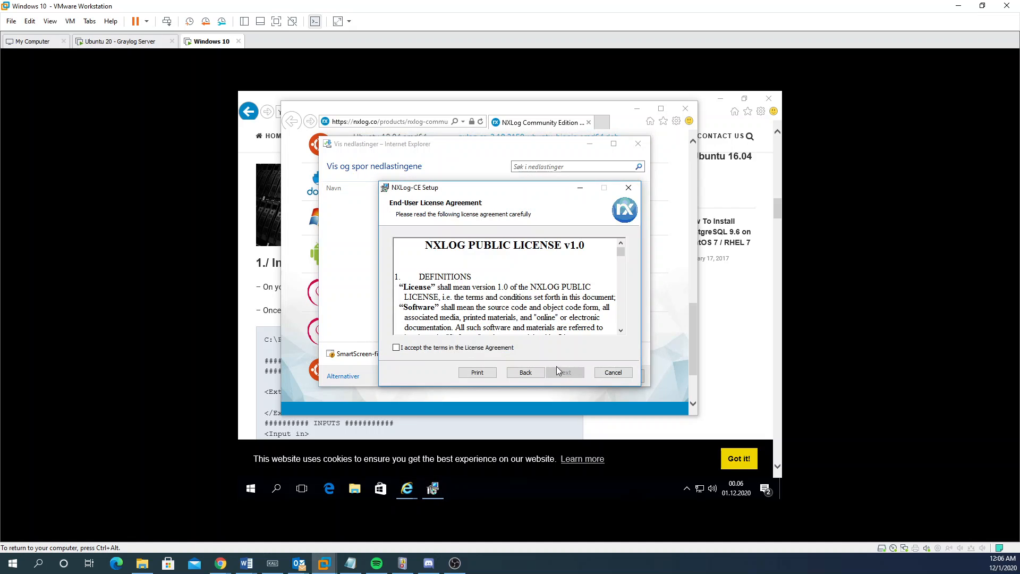
{"action": "left_click", "coordinate": [502, 349]}
{"action": "left_click", "coordinate": [568, 373]}
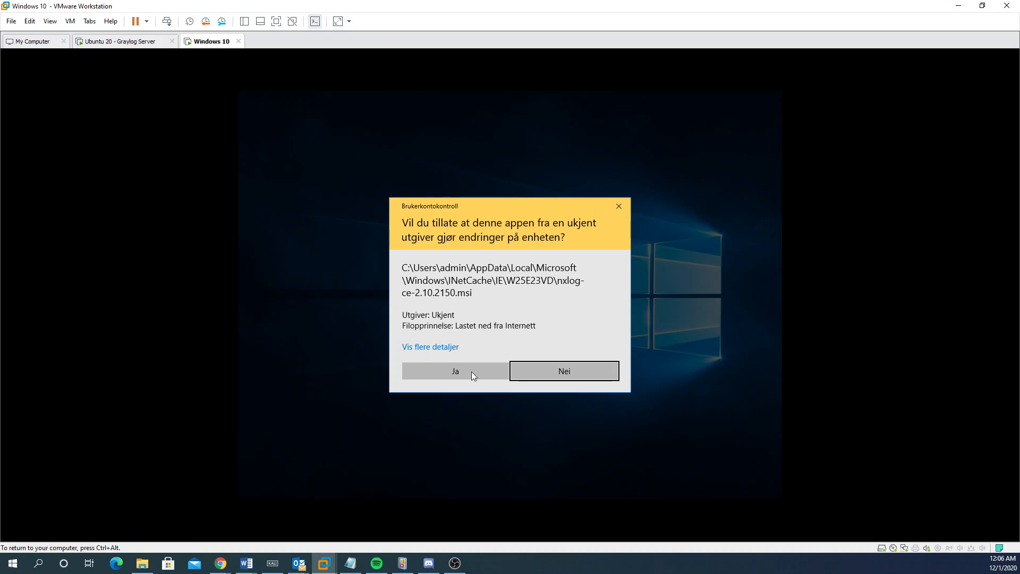
{"action": "left_click", "coordinate": [471, 372]}
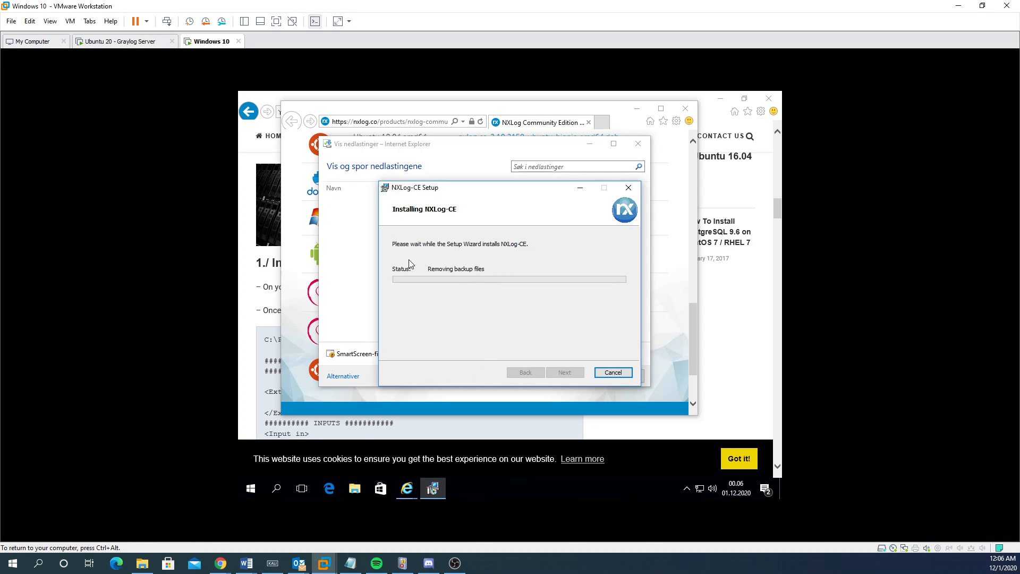
{"action": "left_click", "coordinate": [564, 372]}
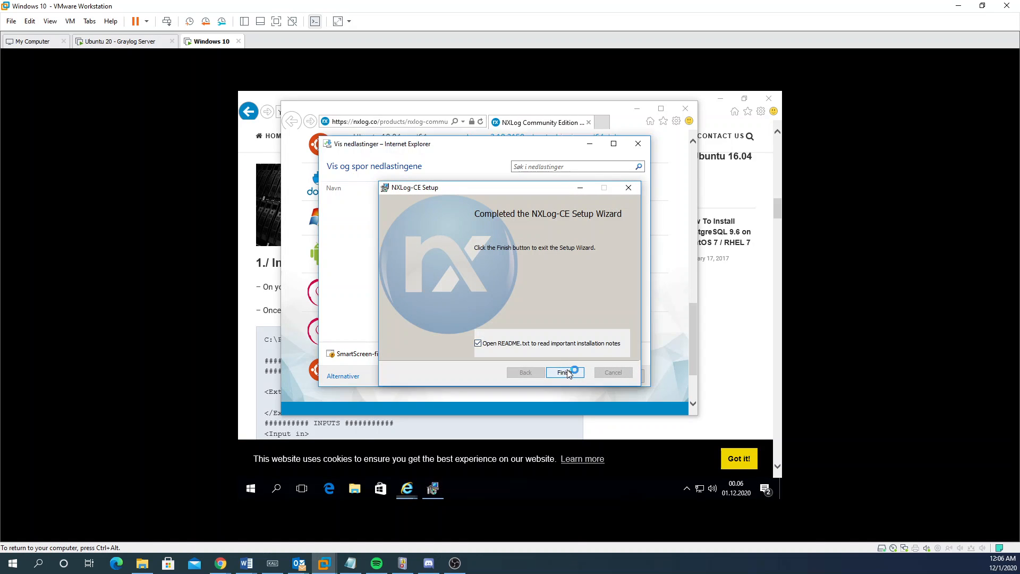
{"action": "left_click", "coordinate": [643, 113]}
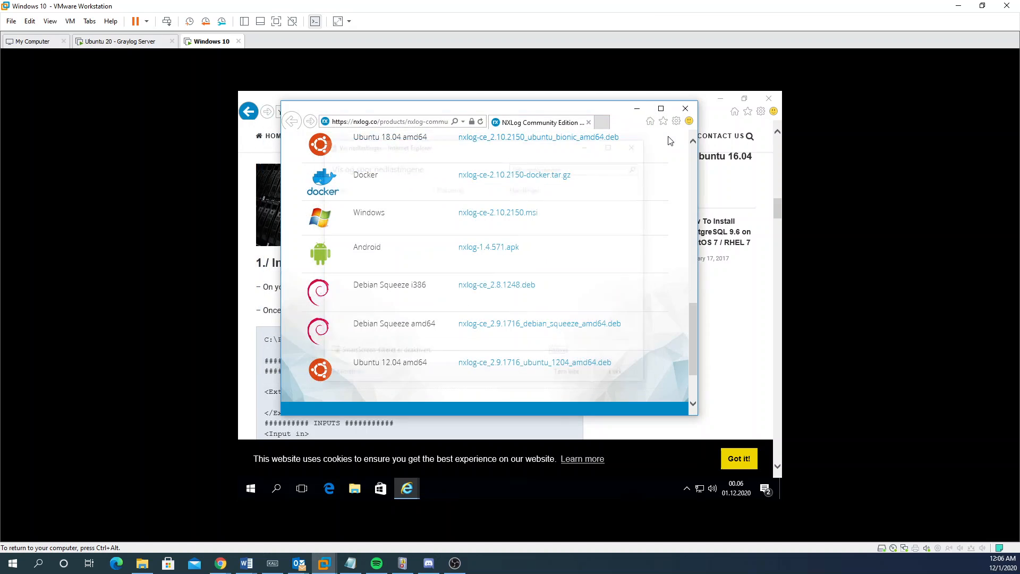
{"action": "left_click", "coordinate": [686, 109]}
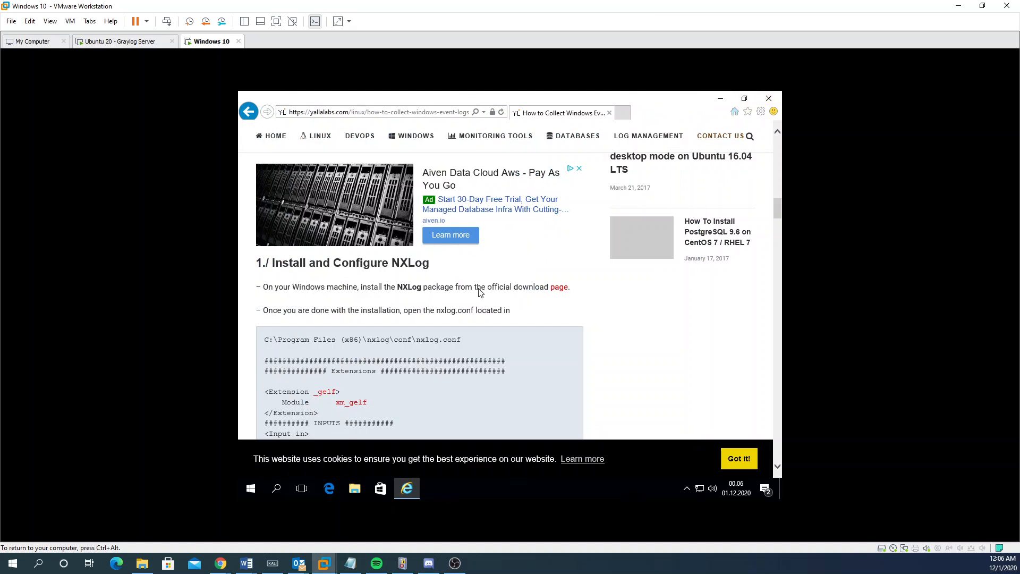
Step: Copy the C:\Program Files (x86)\nxlog\conf\nxlog.conf path from the tutorial and start File Explorer
{"action": "scroll", "coordinate": [464, 316], "scroll_direction": "down", "scroll_amount": 1}
{"action": "scroll", "coordinate": [463, 316], "scroll_direction": "down", "scroll_amount": 1}
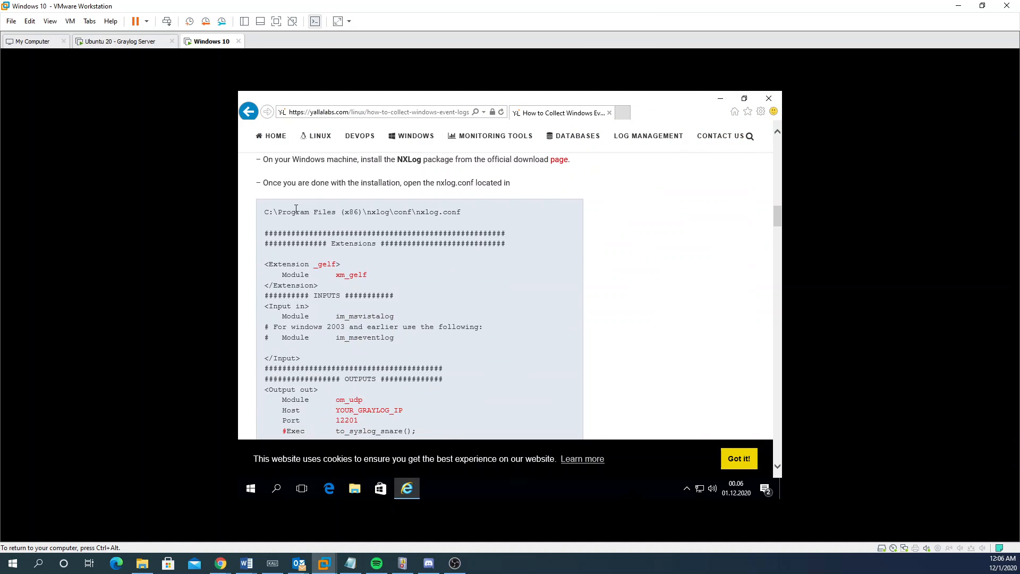
{"action": "left_click_drag", "start_coordinate": [260, 212], "coordinate": [486, 213]}
{"action": "left_click", "coordinate": [315, 209]}
{"action": "left_click_drag", "start_coordinate": [417, 212], "coordinate": [260, 213]}
{"action": "key", "text": "ctrl+c"}
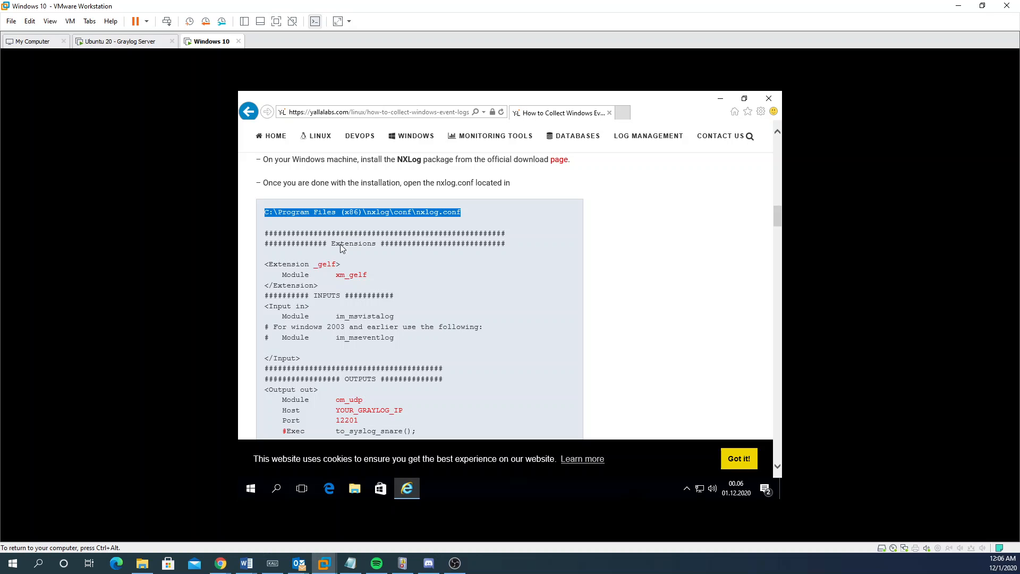
{"action": "left_click", "coordinate": [364, 494]}
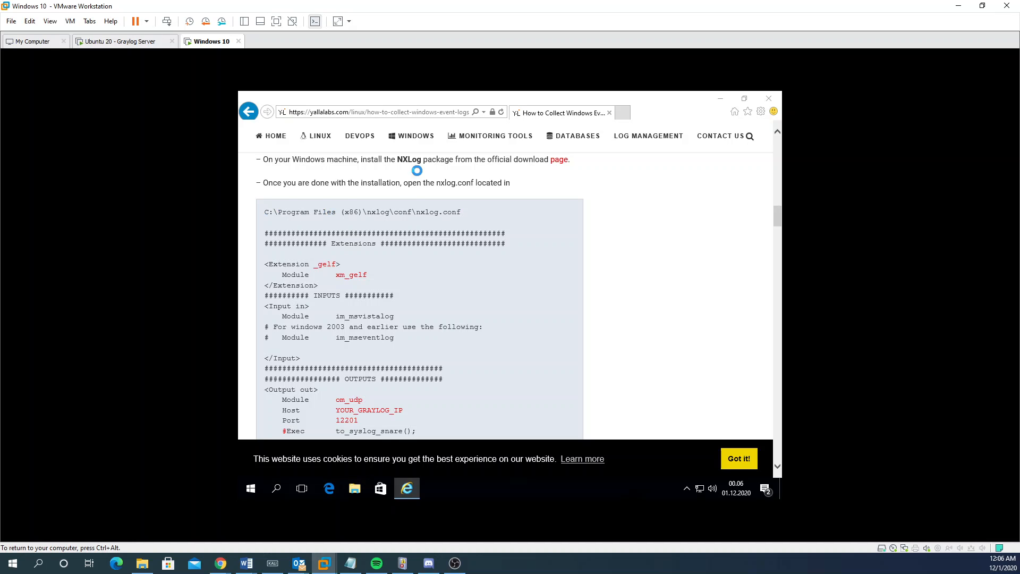
Step: Paste the copied path into Explorer's address bar and go to the nxlog conf folder
{"action": "left_click", "coordinate": [474, 168]}
{"action": "key", "text": "ctrl+v"}
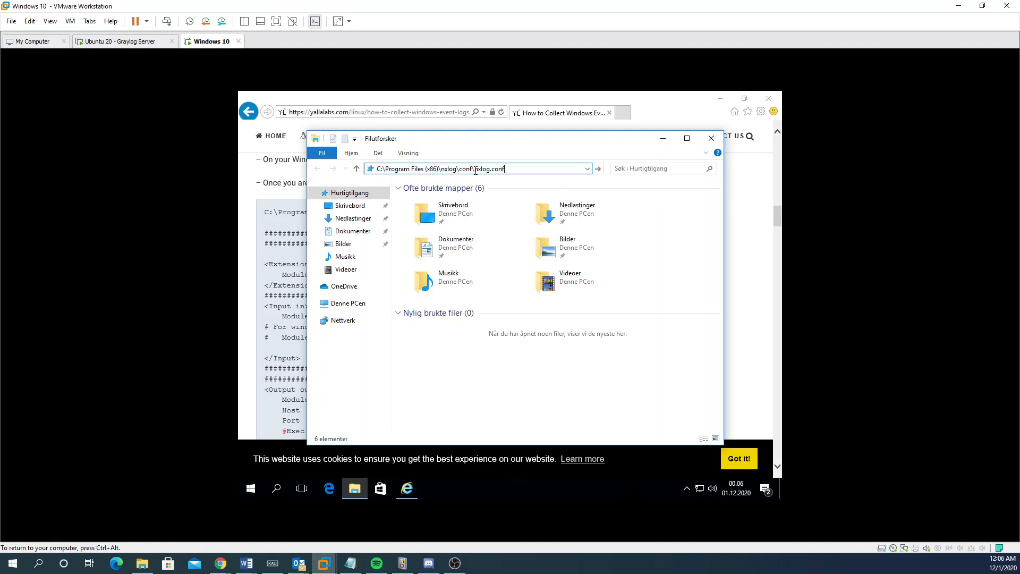
{"action": "key", "text": "BackSpace"}
{"action": "key", "text": "BackSpace"}
{"action": "key", "text": "BackSpace"}
{"action": "key", "text": "BackSpace"}
{"action": "key", "text": "BackSpace"}
{"action": "key", "text": "BackSpace"}
{"action": "key", "text": "BackSpace"}
{"action": "key", "text": "Return"}
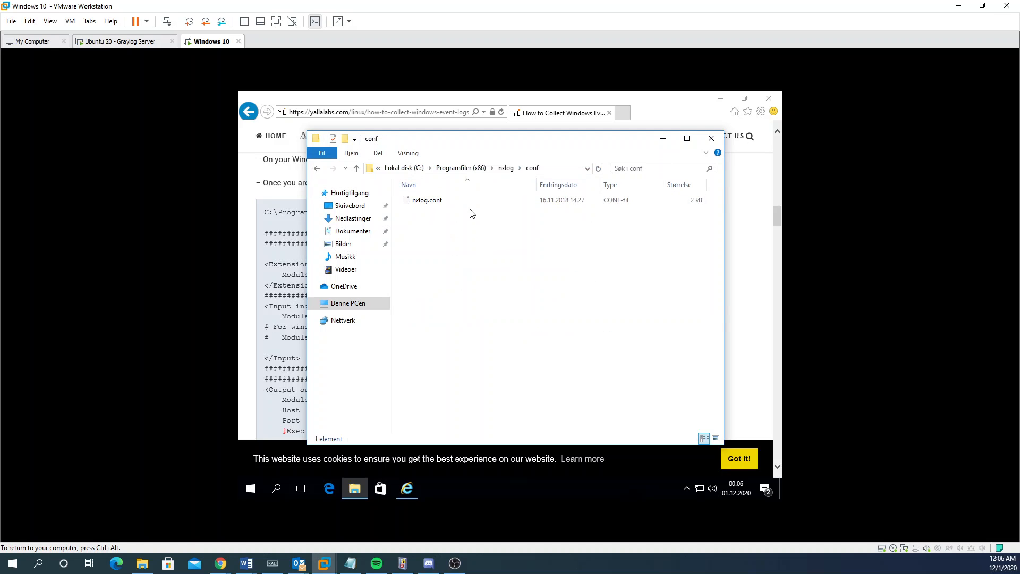
Step: Open nxlog.conf in Notepad (Notisblokk)
{"action": "left_click", "coordinate": [452, 207]}
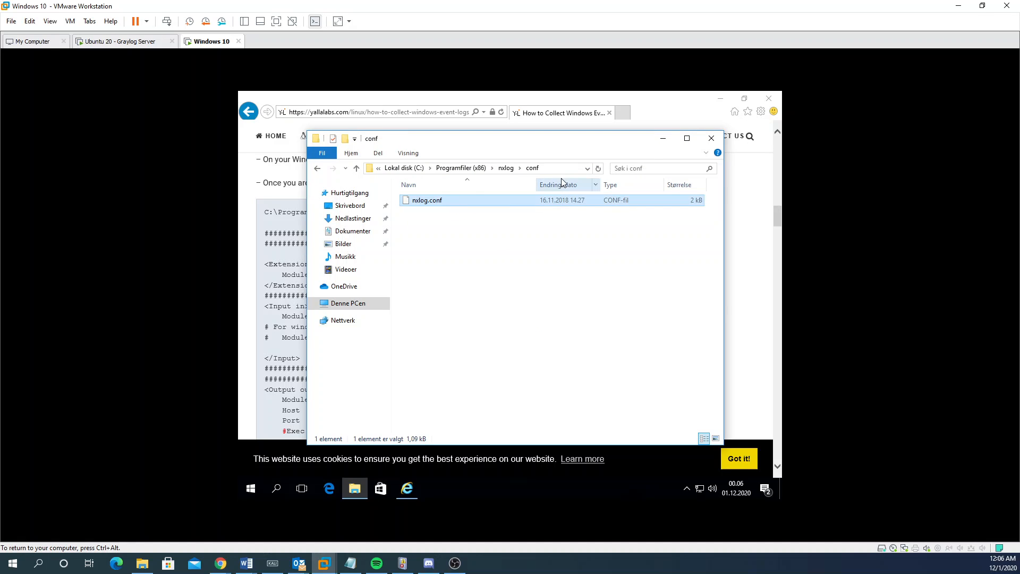
{"action": "left_click", "coordinate": [534, 168]}
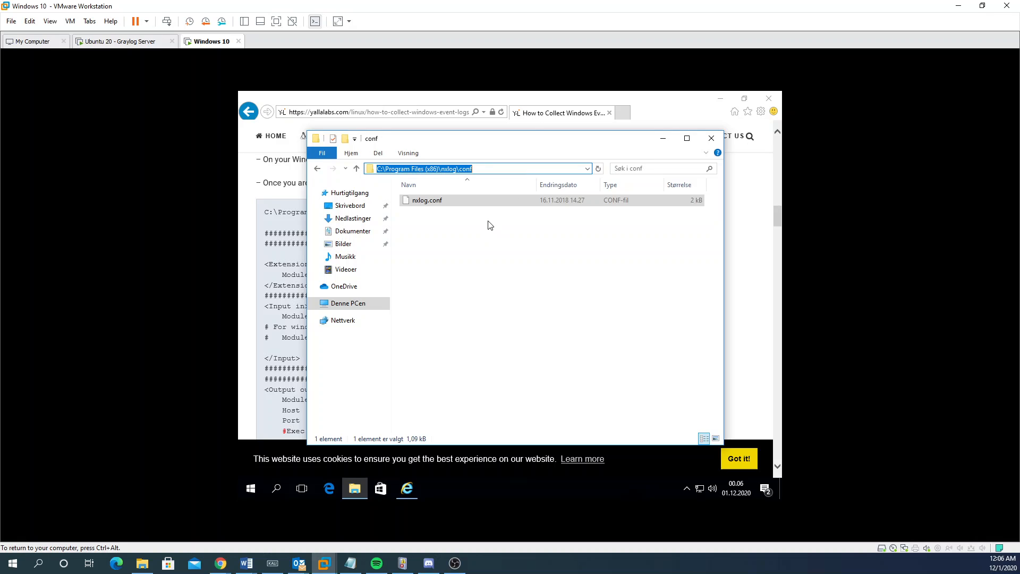
{"action": "left_click", "coordinate": [468, 201]}
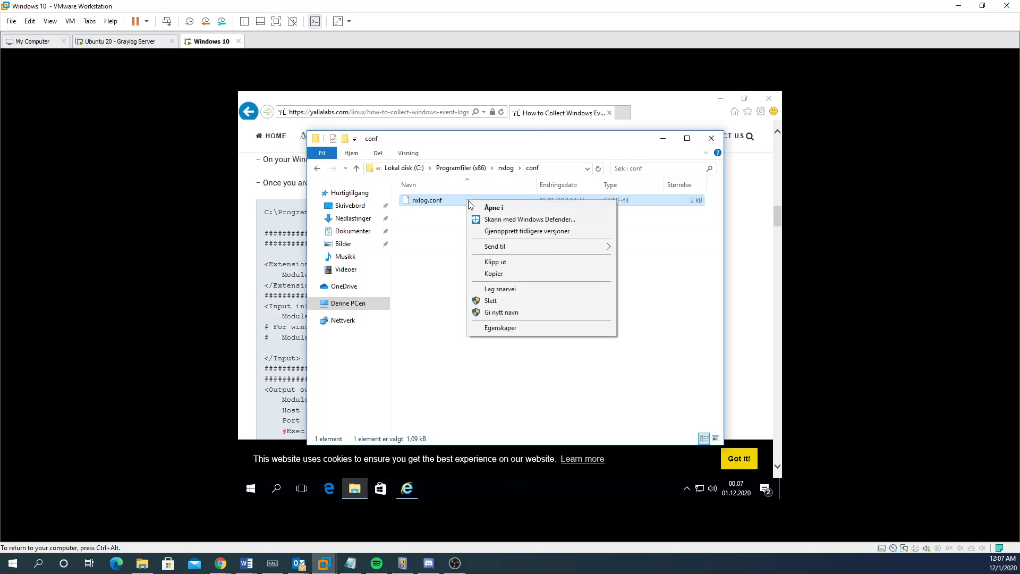
{"action": "left_click", "coordinate": [502, 208]}
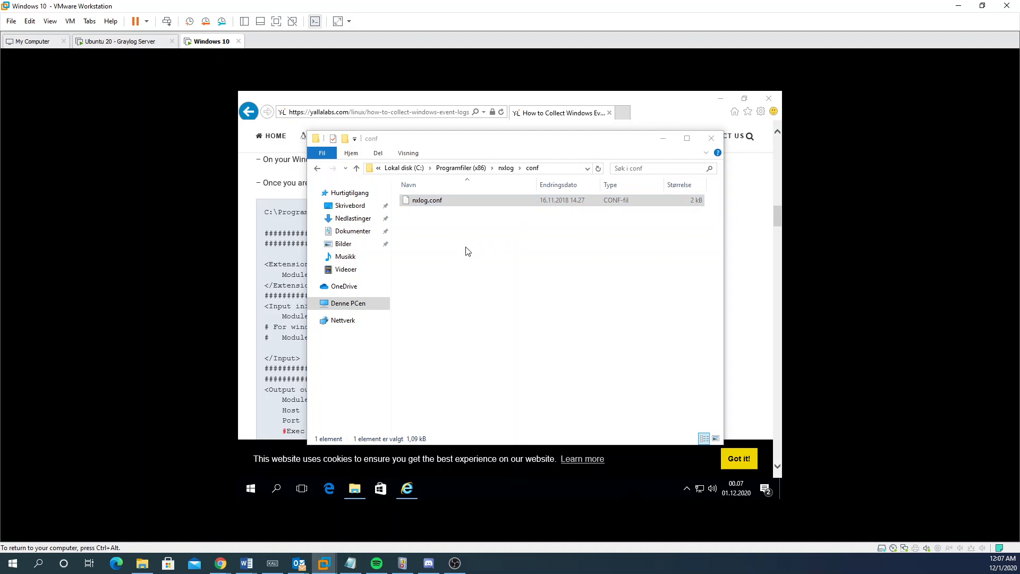
{"action": "left_click", "coordinate": [458, 263]}
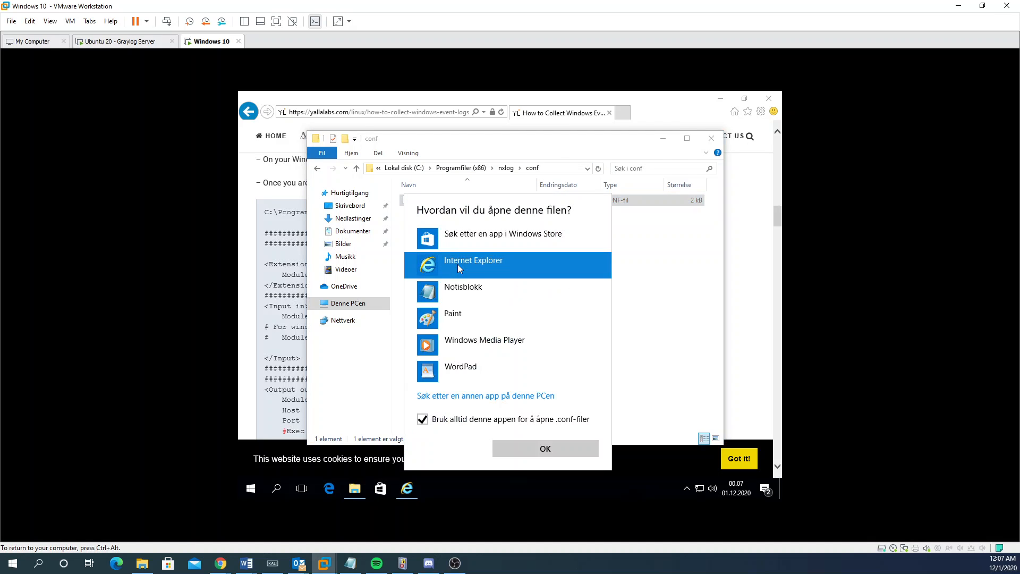
{"action": "double_click", "coordinate": [479, 289]}
Step: Close File Explorer and bring the tutorial browser back over Notepad
{"action": "left_click", "coordinate": [707, 141]}
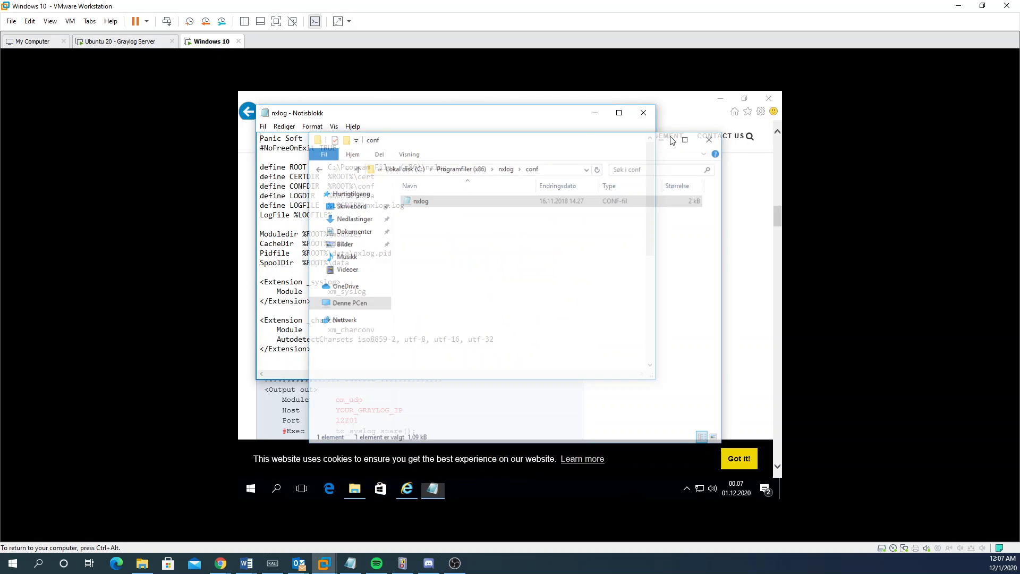
{"action": "left_click_drag", "start_coordinate": [411, 116], "coordinate": [539, 127]}
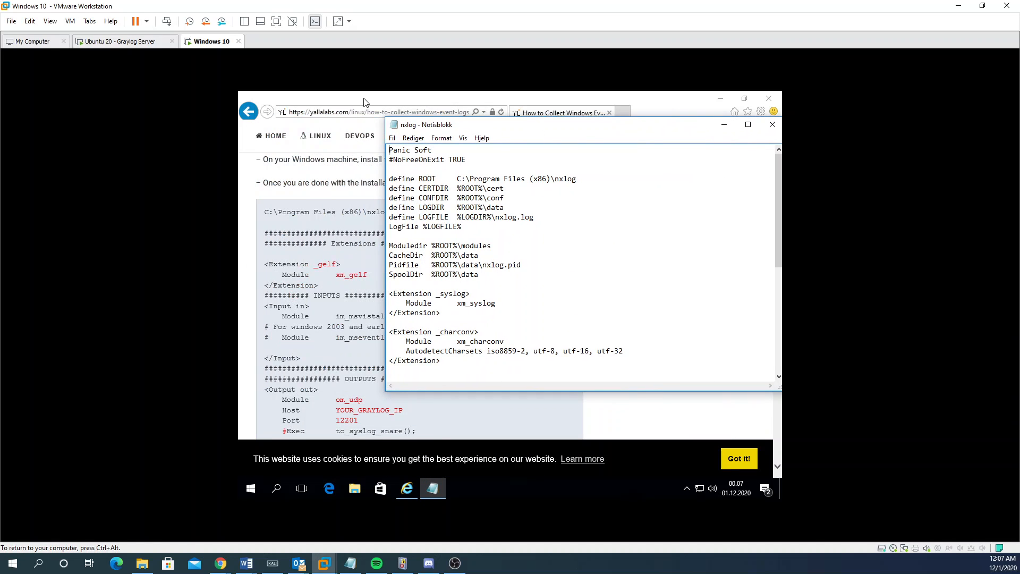
{"action": "left_click_drag", "start_coordinate": [363, 98], "coordinate": [410, 186]}
Step: Switch the VM display from 1024 × 768 to 1680 × 1050 in Advanced display settings and keep it
{"action": "right_click", "coordinate": [330, 140]}
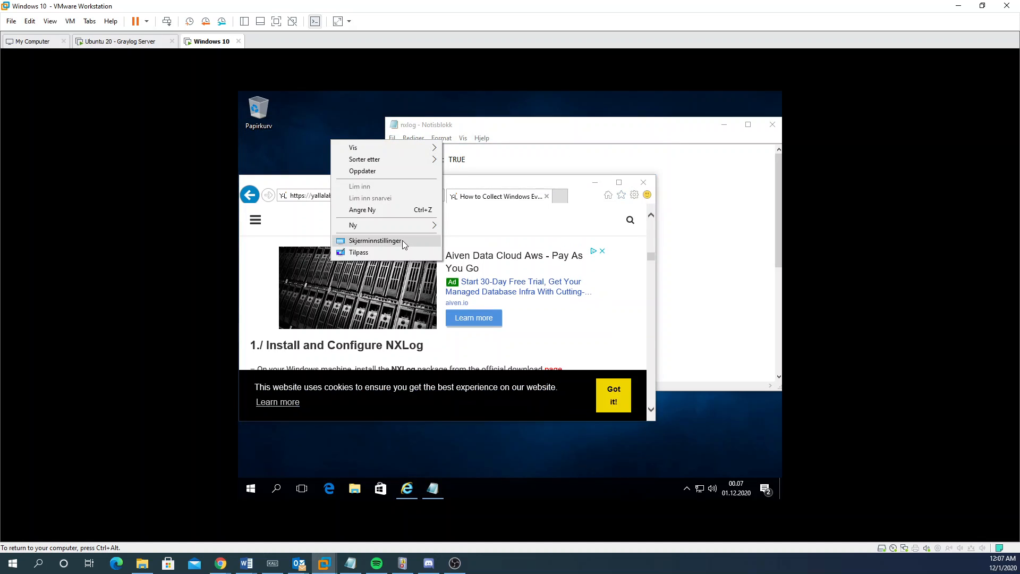
{"action": "left_click", "coordinate": [402, 240]}
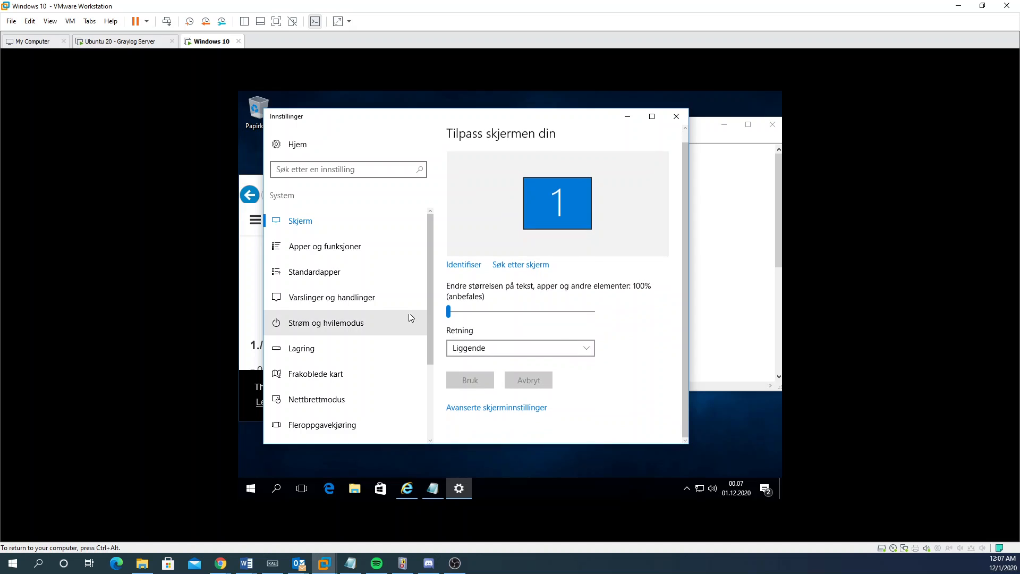
{"action": "left_click", "coordinate": [495, 409]}
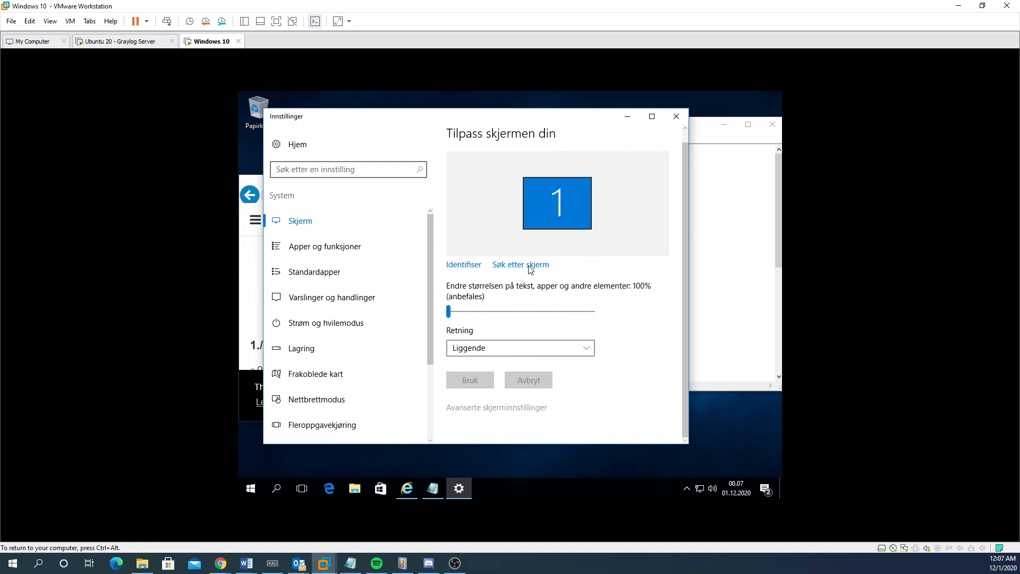
{"action": "scroll", "coordinate": [387, 303], "scroll_direction": "down", "scroll_amount": 3}
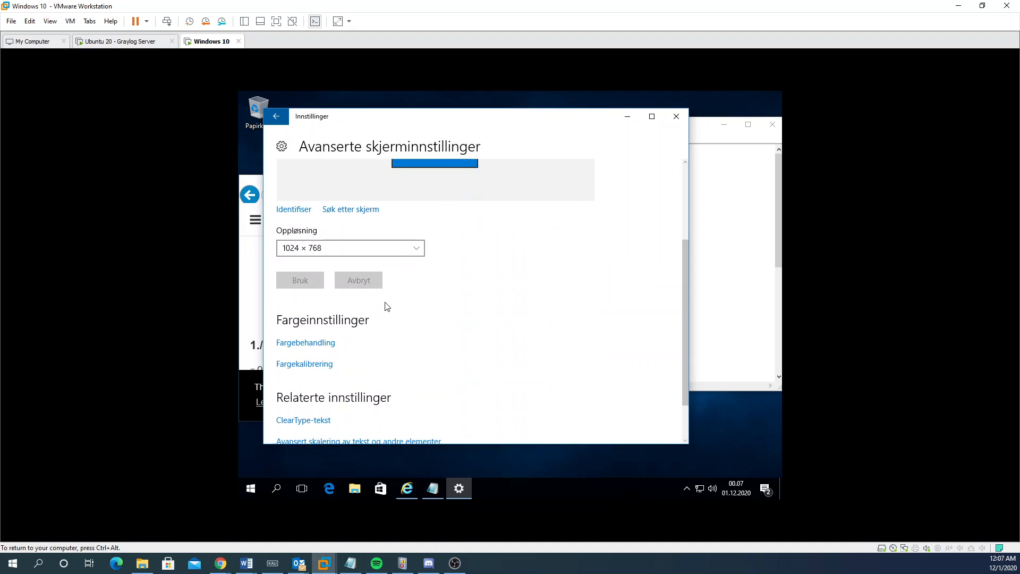
{"action": "left_click", "coordinate": [347, 245]}
{"action": "scroll", "coordinate": [342, 251], "scroll_direction": "up", "scroll_amount": 4}
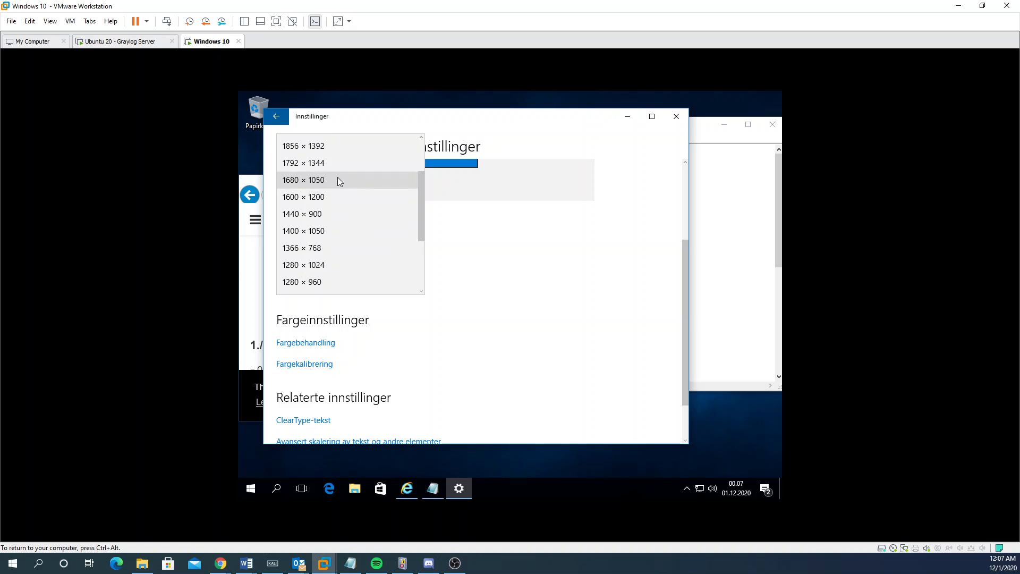
{"action": "left_click", "coordinate": [319, 214]}
{"action": "left_click", "coordinate": [304, 280]}
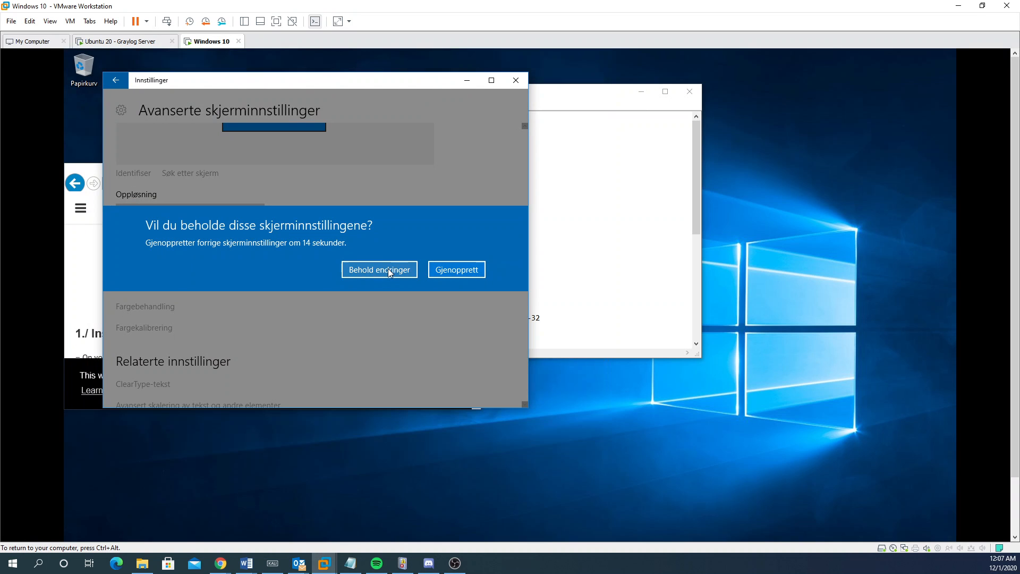
{"action": "left_click", "coordinate": [388, 269]}
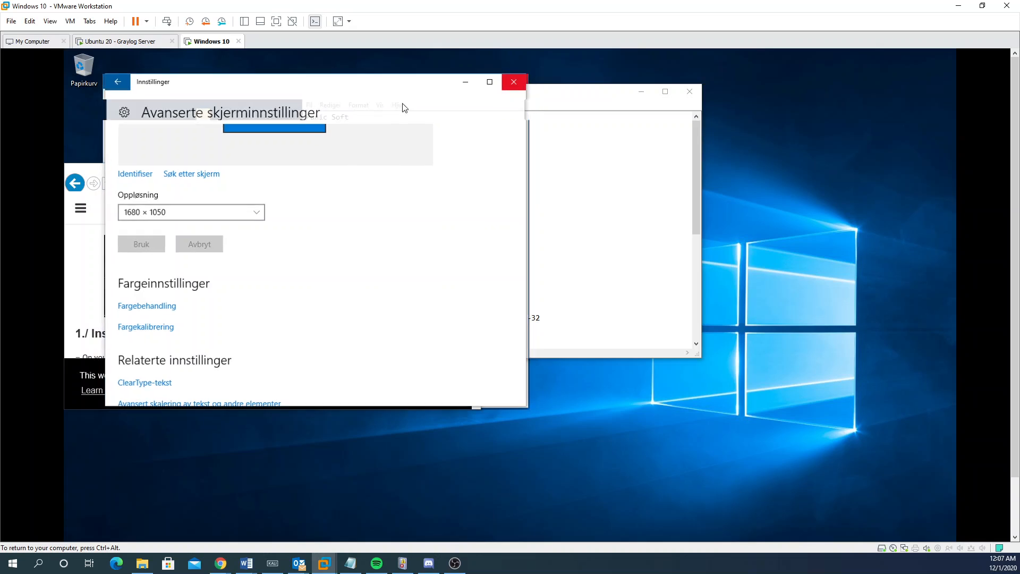
Step: Snap the tutorial browser to the left half and nxlog.conf Notepad to the right half
{"action": "left_click_drag", "start_coordinate": [464, 101], "coordinate": [695, 100]}
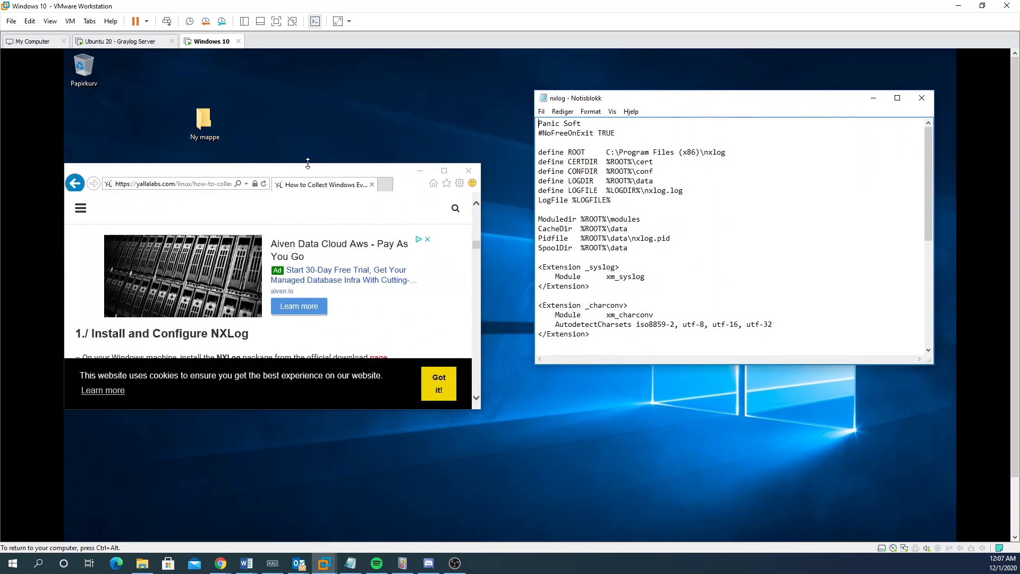
{"action": "mouse_move", "coordinate": [307, 163]}
{"action": "left_mouse_down"}
{"action": "mouse_move", "coordinate": [311, 173]}
{"action": "mouse_move", "coordinate": [317, 161]}
{"action": "left_mouse_up"}
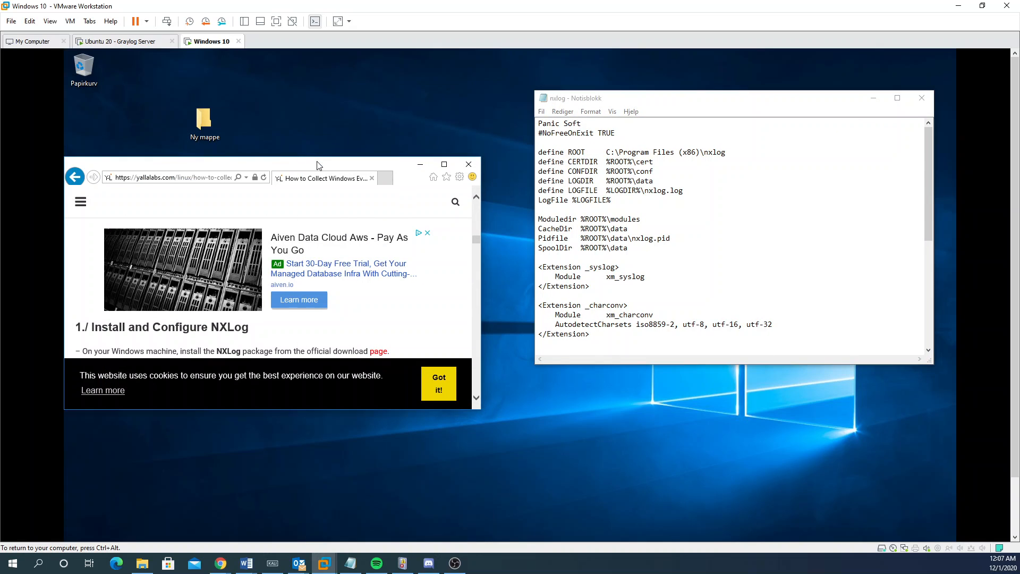
{"action": "key", "text": "super+Left"}
{"action": "left_click", "coordinate": [687, 222]}
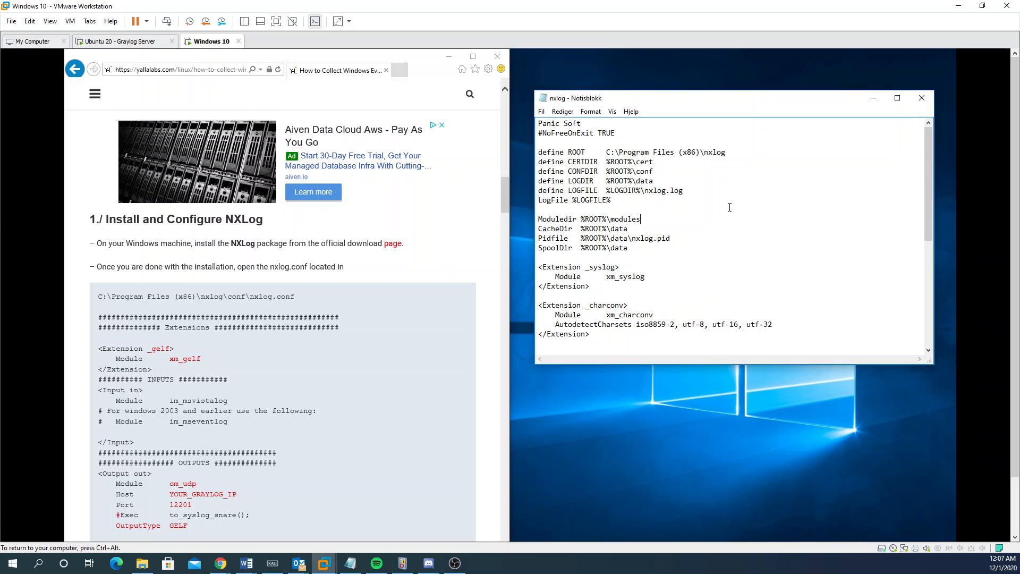
{"action": "key", "text": "super+Right"}
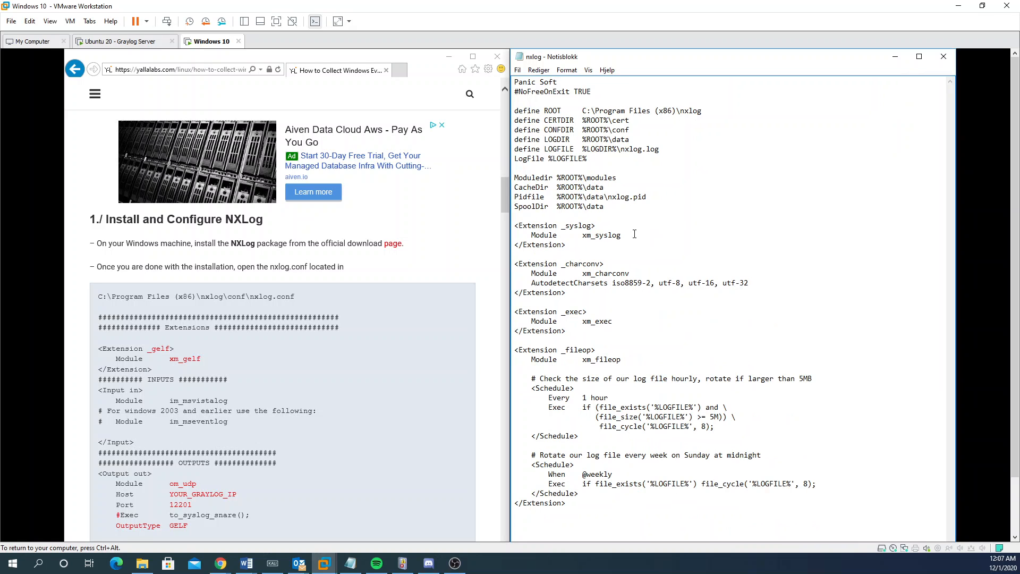
{"action": "left_click", "coordinate": [234, 356]}
Step: Copy the tutorial's sample config from _gelf through the route, then click after the last extension in nxlog.conf
{"action": "scroll", "coordinate": [235, 356], "scroll_direction": "down", "scroll_amount": 6}
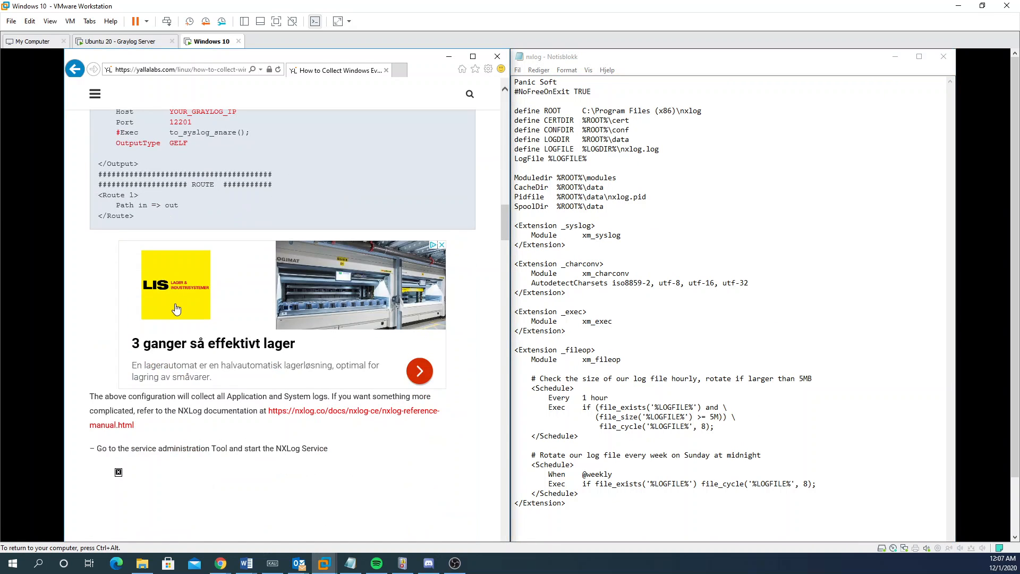
{"action": "scroll", "coordinate": [142, 252], "scroll_direction": "up", "scroll_amount": 5}
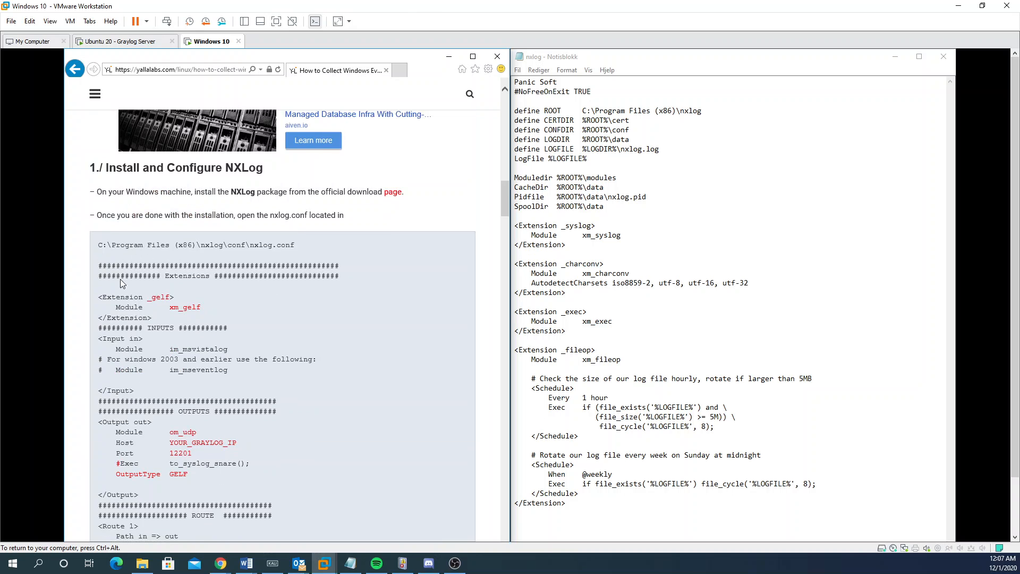
{"action": "scroll", "coordinate": [131, 305], "scroll_direction": "down", "scroll_amount": 1}
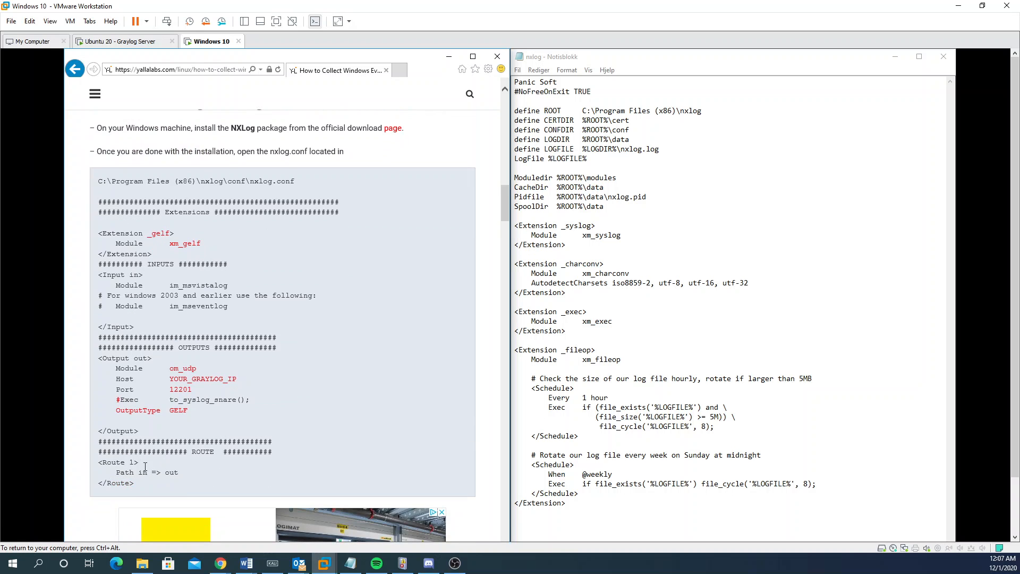
{"action": "left_click_drag", "start_coordinate": [145, 467], "coordinate": [96, 234]}
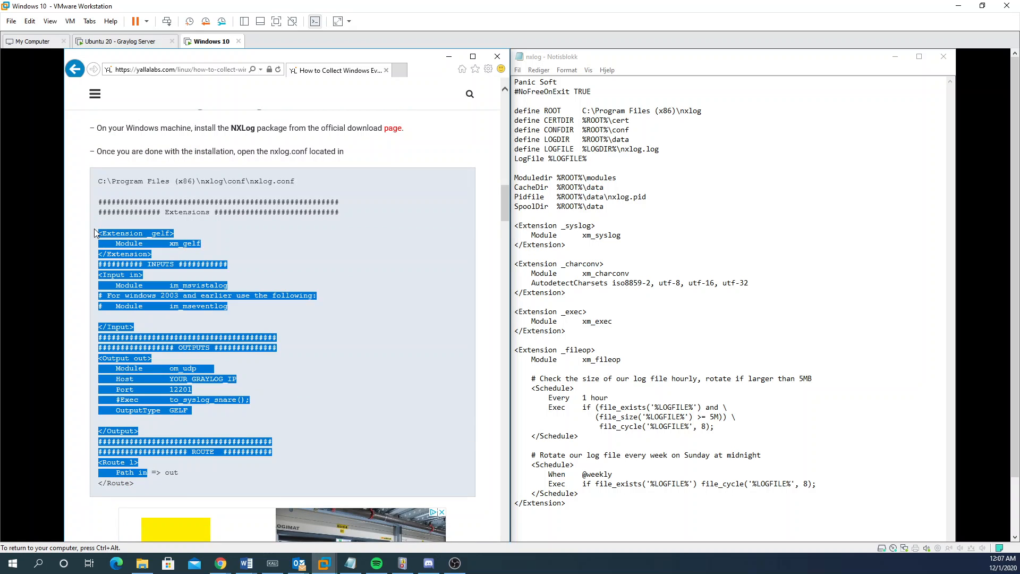
{"action": "left_click", "coordinate": [635, 369]}
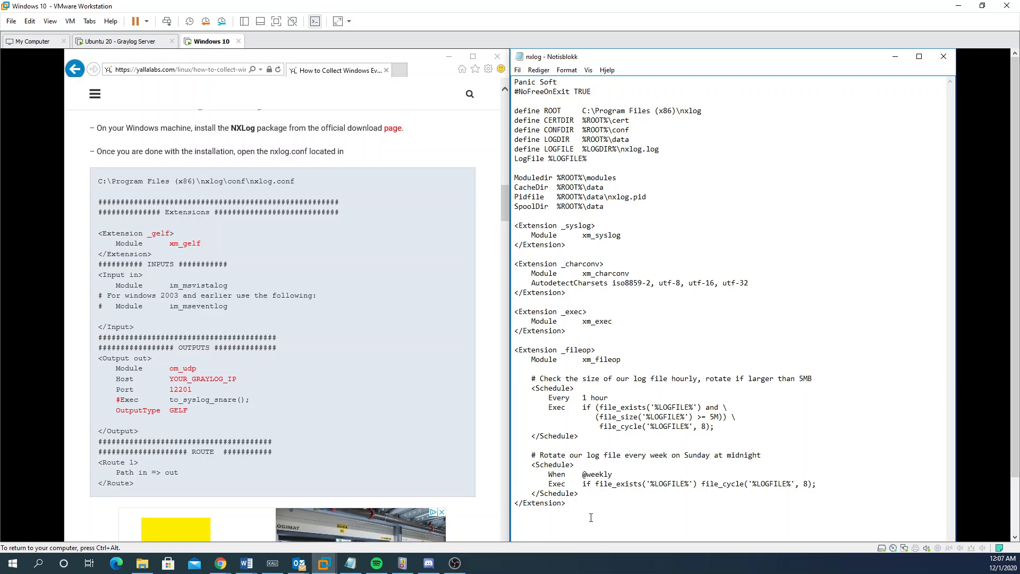
Step: Paste the _gelf, im_msvistalog, om_udp port 12201 and route sections into nxlog.conf and review them
{"action": "key", "text": "ctrl+v"}
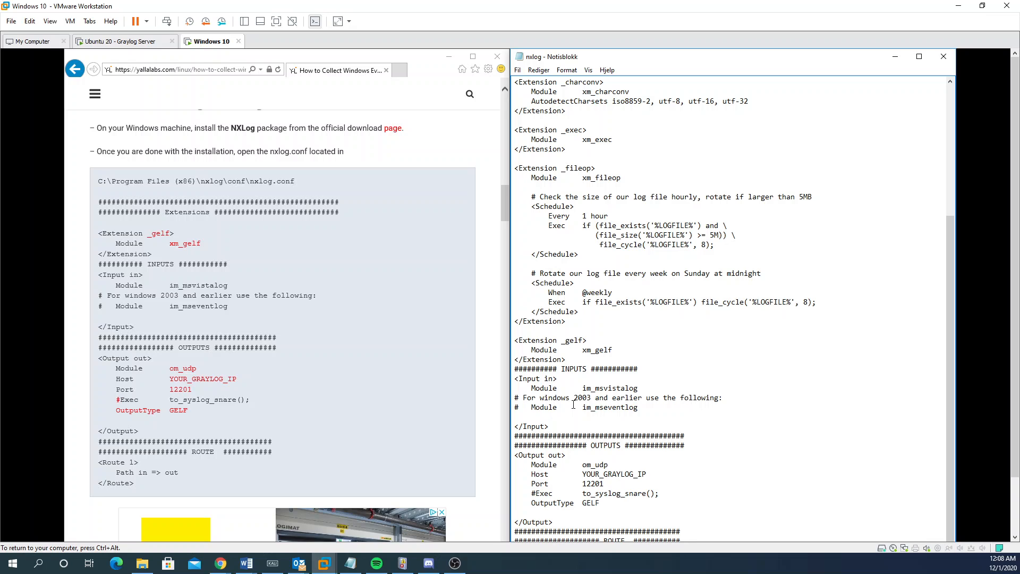
{"action": "double_click", "coordinate": [600, 388]}
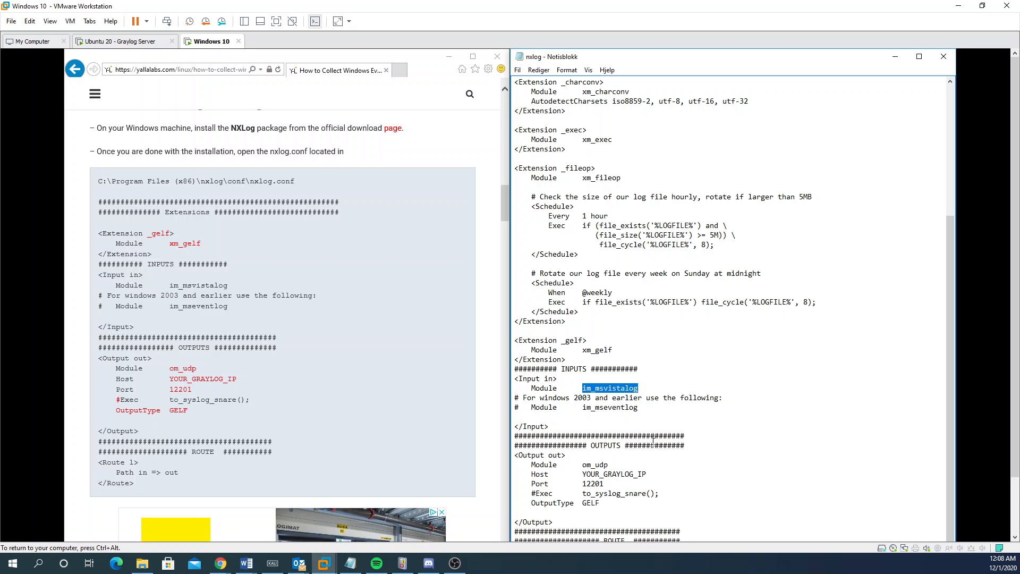
{"action": "double_click", "coordinate": [609, 388]}
{"action": "left_click_drag", "start_coordinate": [524, 398], "coordinate": [719, 398]}
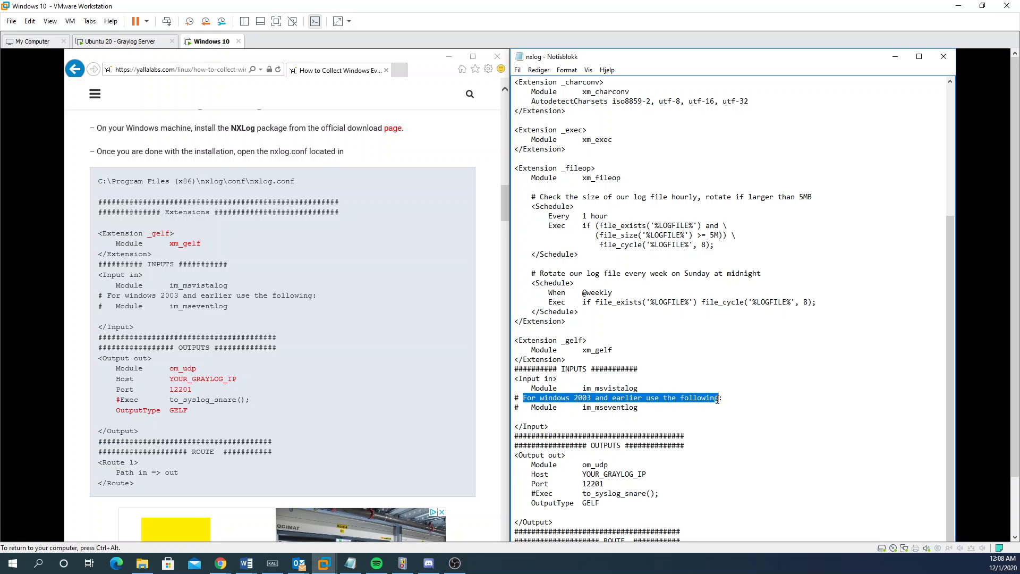
{"action": "left_click", "coordinate": [719, 398]}
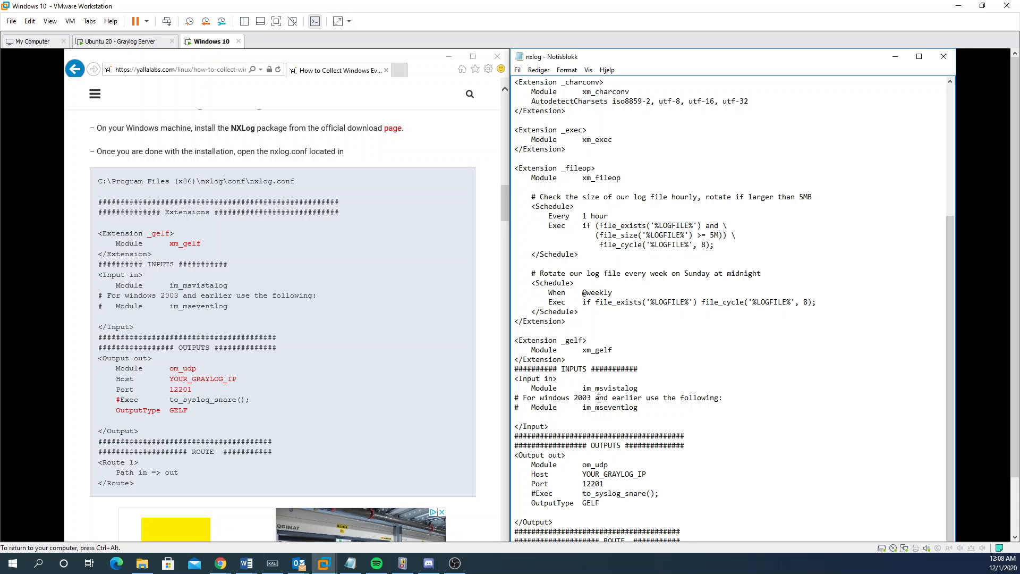
{"action": "left_click_drag", "start_coordinate": [595, 398], "coordinate": [531, 390]}
{"action": "left_click", "coordinate": [689, 398]}
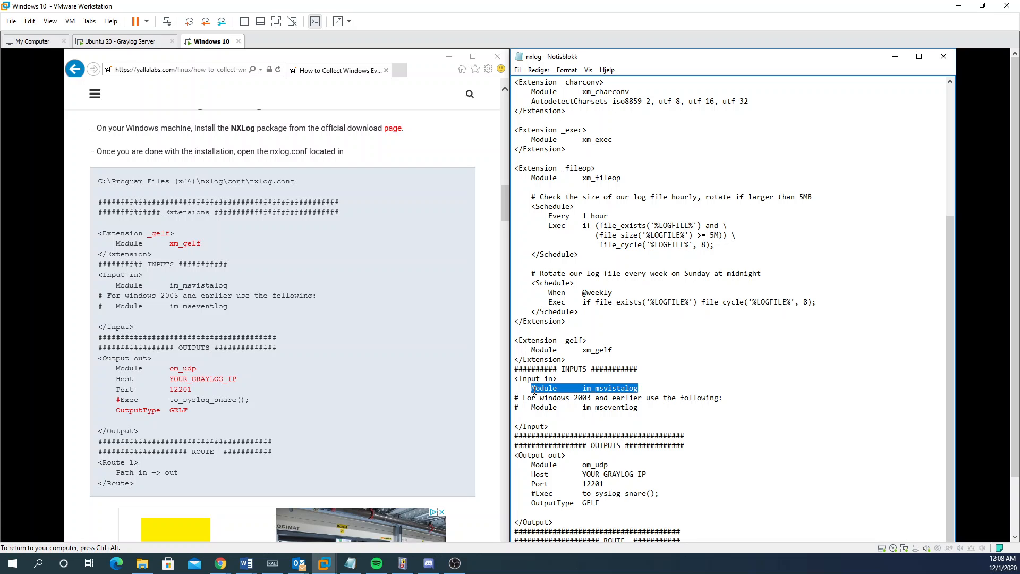
{"action": "left_click", "coordinate": [535, 390]}
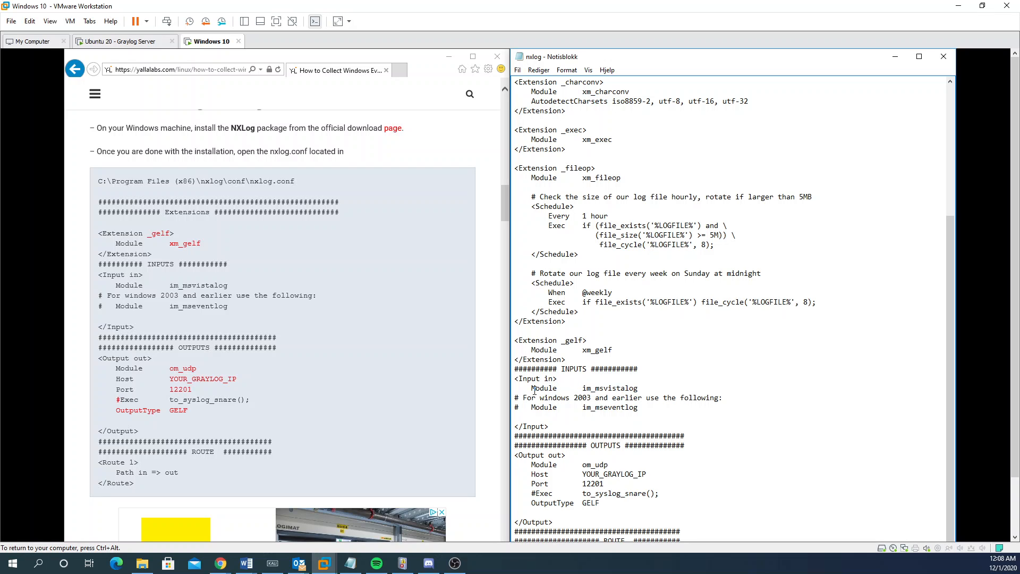
Step: Select the YOUR_GRAYLOG_IP Host placeholder in the om_udp output
{"action": "scroll", "coordinate": [546, 399], "scroll_direction": "up", "scroll_amount": 1}
{"action": "scroll", "coordinate": [584, 425], "scroll_direction": "down", "scroll_amount": 1}
{"action": "left_click_drag", "start_coordinate": [648, 474], "coordinate": [580, 471]}
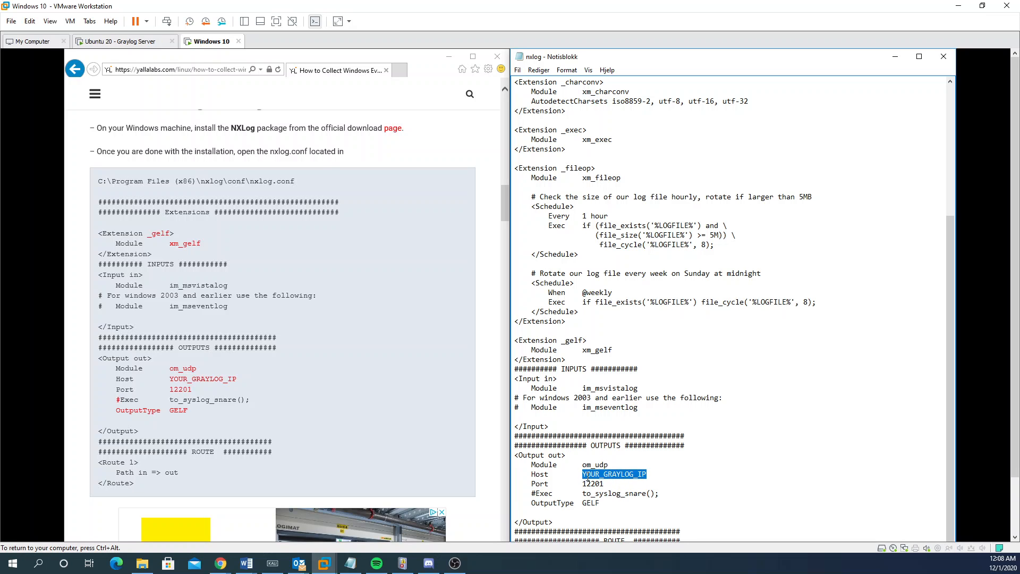
{"action": "double_click", "coordinate": [590, 476]}
{"action": "left_click_drag", "start_coordinate": [647, 475], "coordinate": [582, 473]}
{"action": "left_click", "coordinate": [582, 474]}
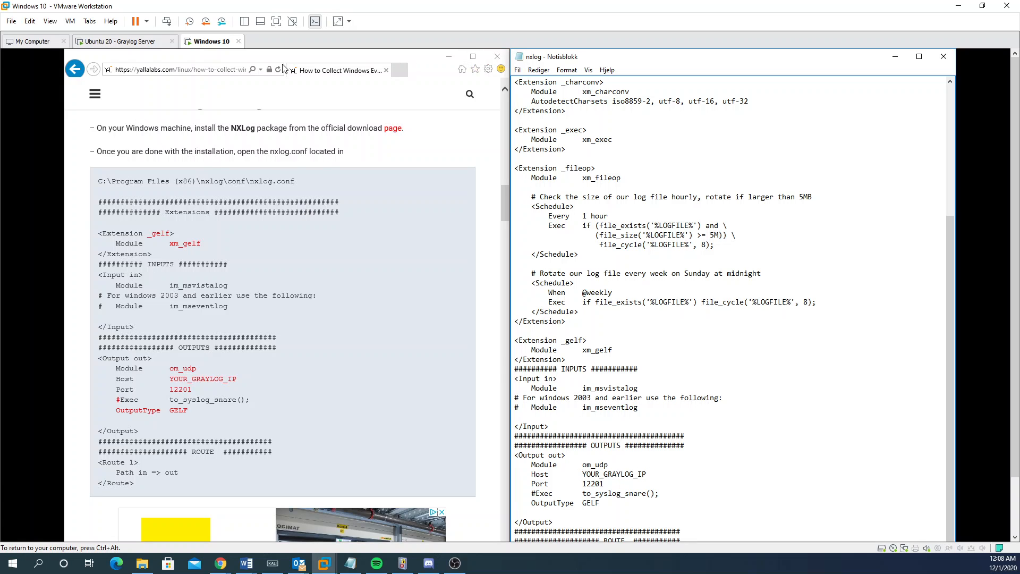
Step: Open a new browser tab and enter 192.168.48.136:9000, then clear the Bing search text
{"action": "left_click", "coordinate": [399, 70]}
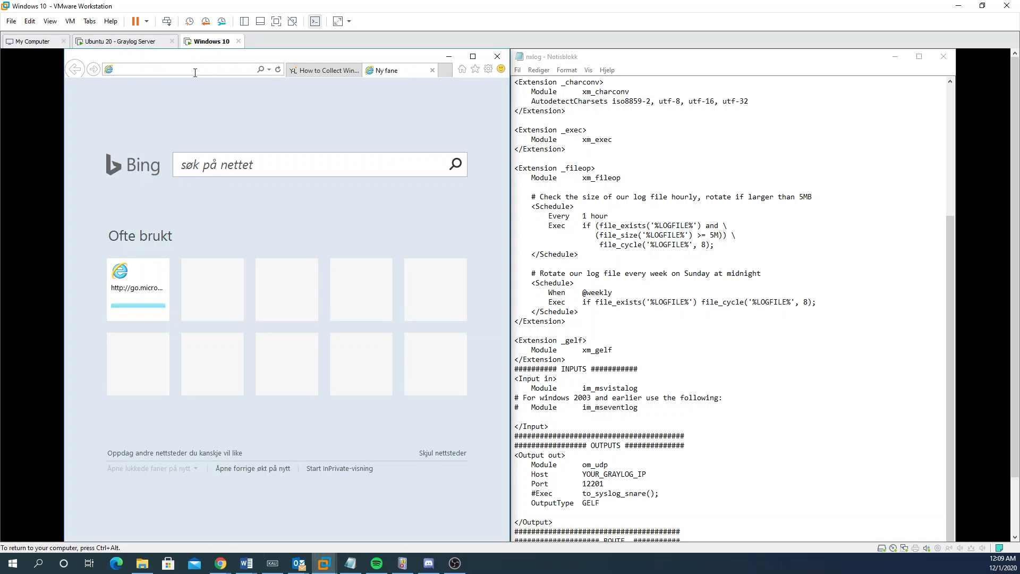
{"action": "type", "text": "192.168"}
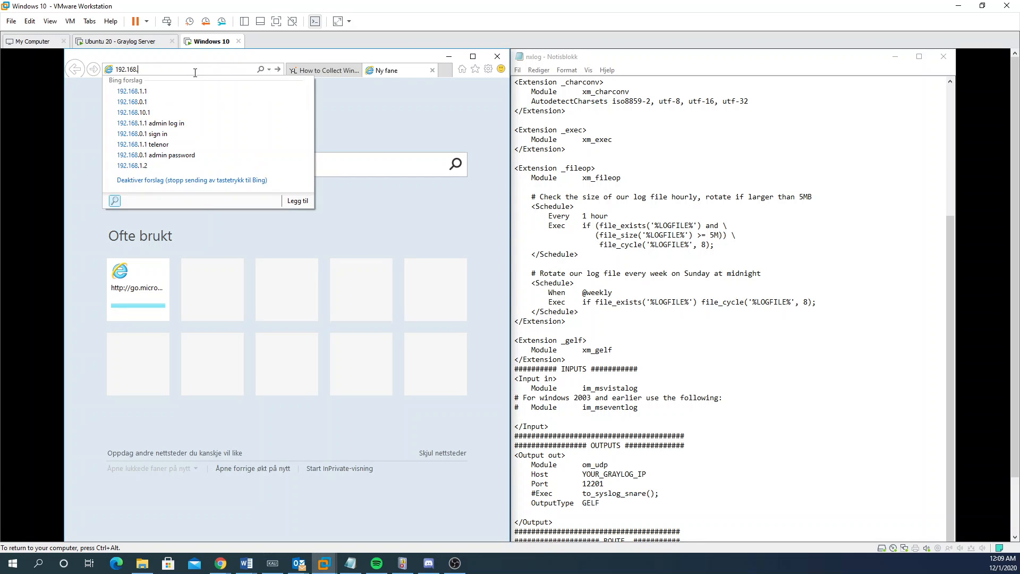
{"action": "type", "text": ".48.13"}
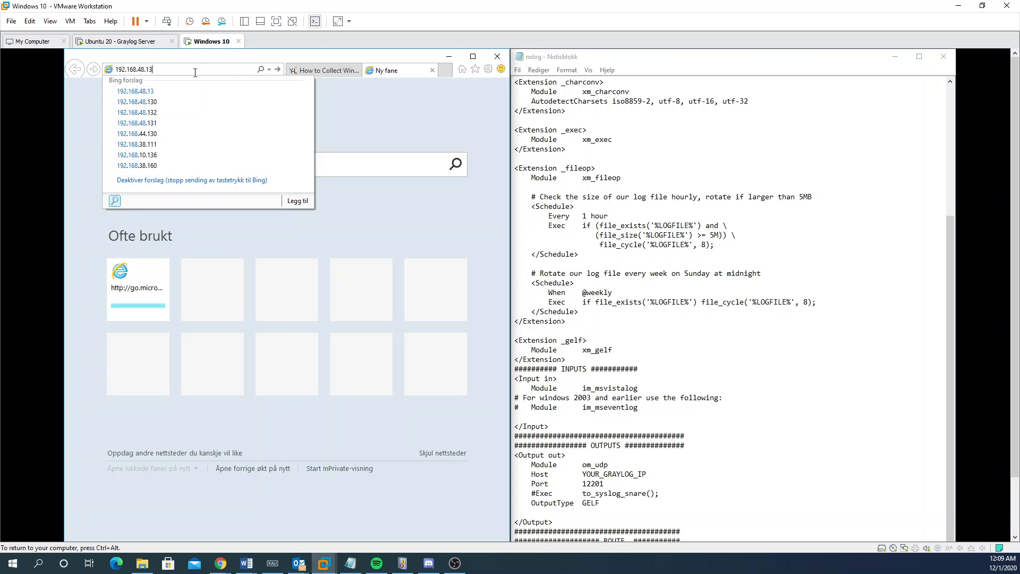
{"action": "type", "text": "6:9000"}
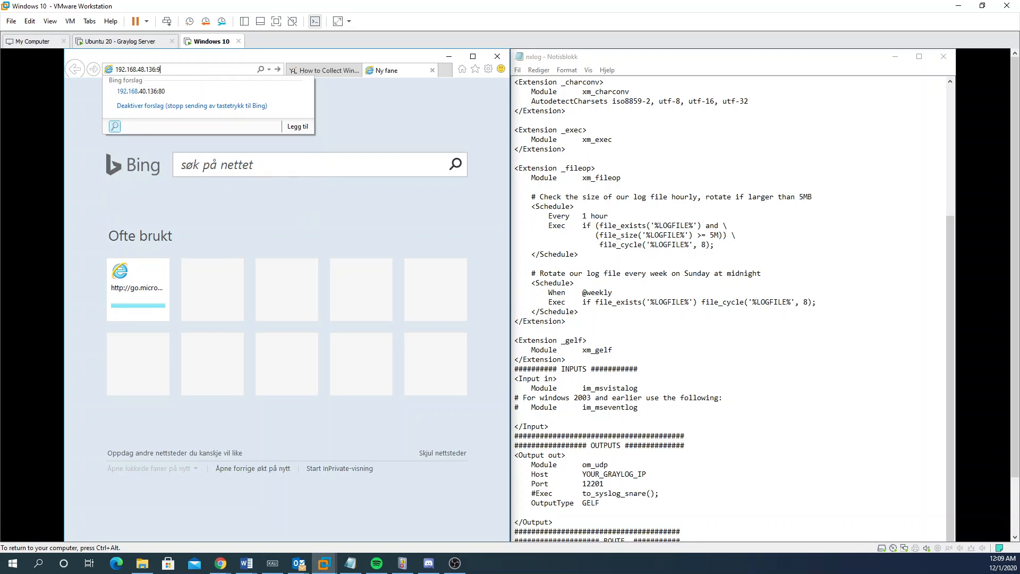
{"action": "key", "text": "Return"}
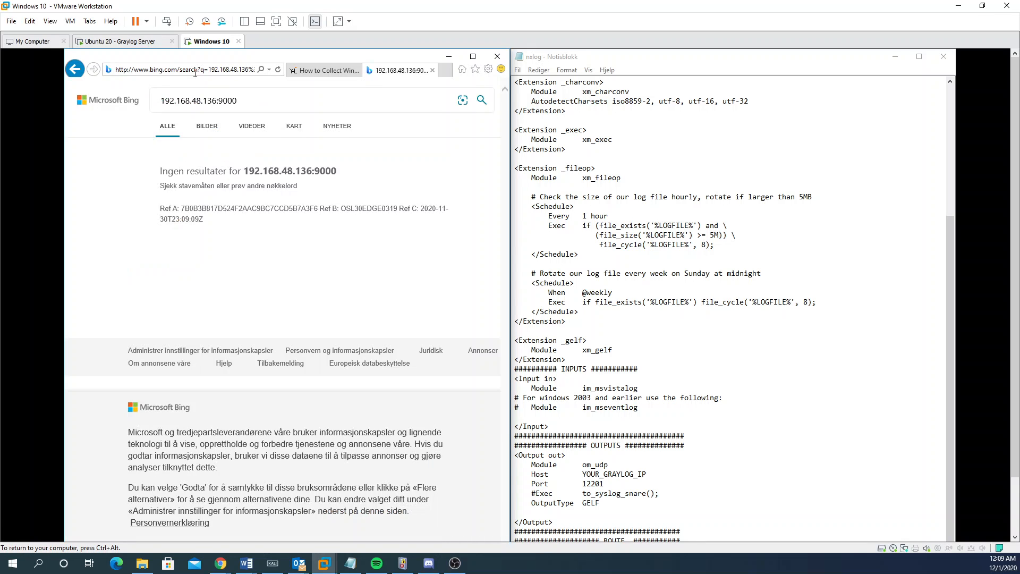
{"action": "left_click_drag", "start_coordinate": [245, 96], "coordinate": [148, 94]}
{"action": "key", "text": "ctrl+c"}
{"action": "key", "text": "BackSpace"}
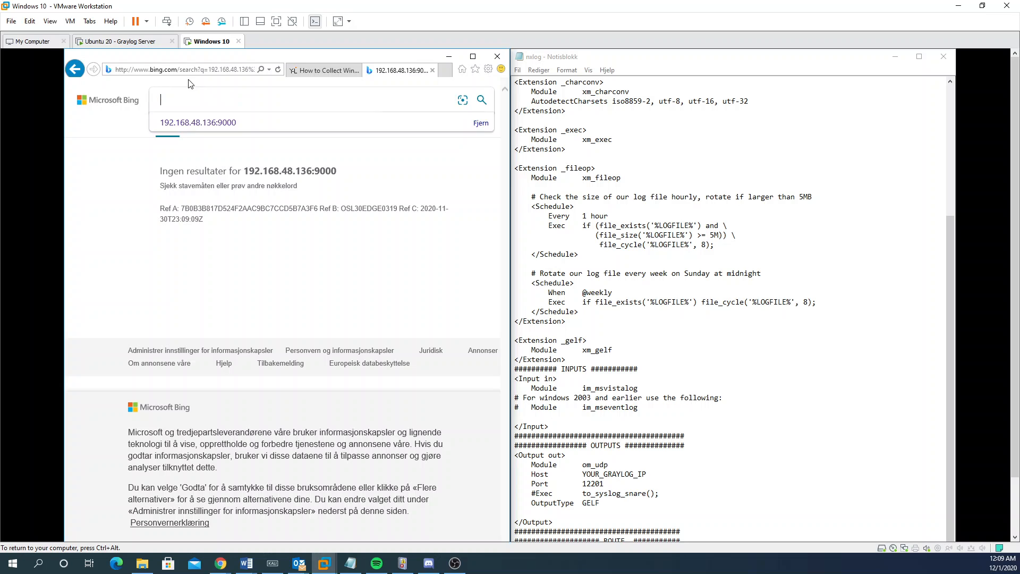
{"action": "double_click", "coordinate": [184, 70]}
{"action": "left_click", "coordinate": [184, 70]}
{"action": "key", "text": "ctrl+a"}
{"action": "key", "text": "ctrl+v"}
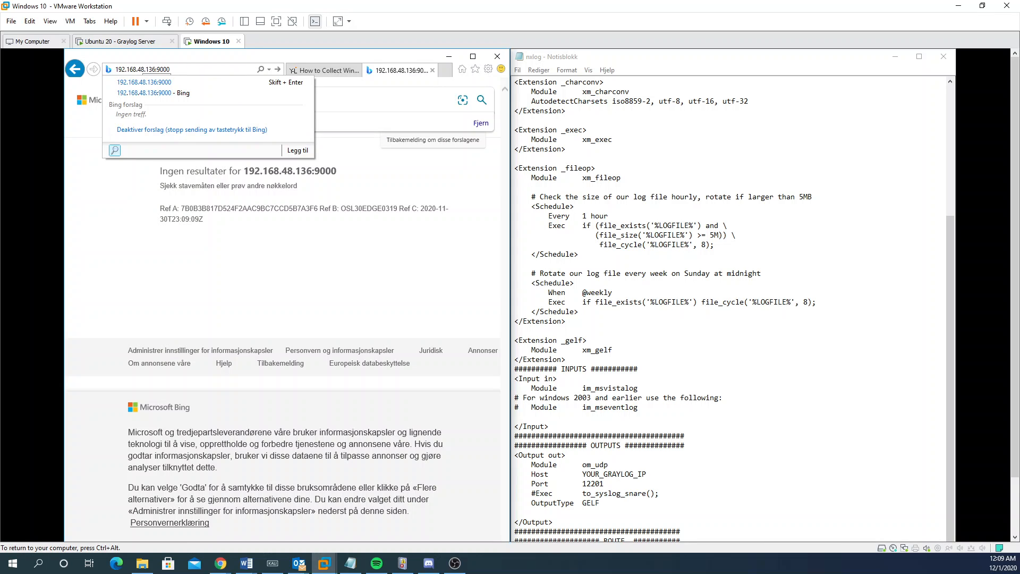
{"action": "type", "text": "http://"}
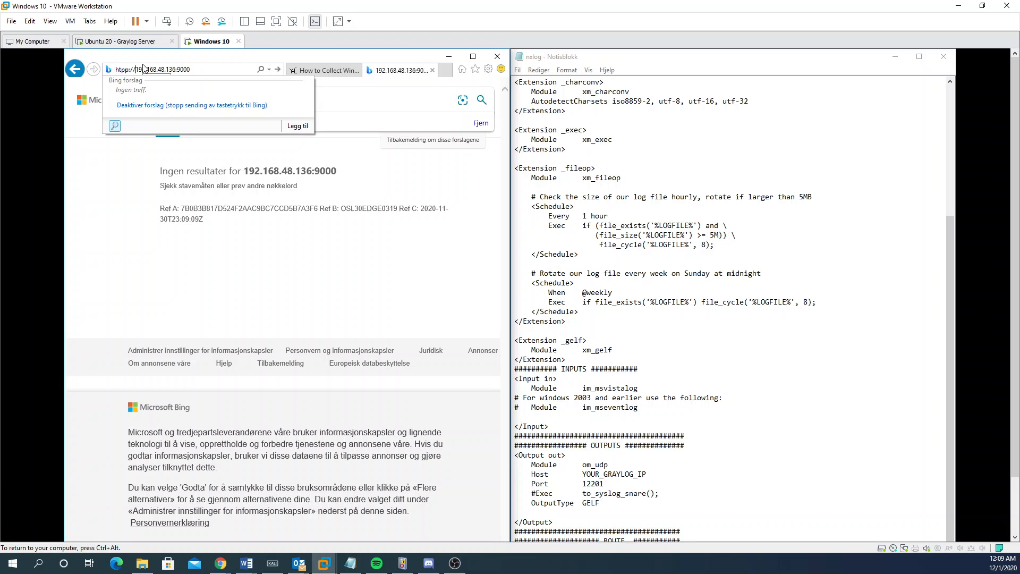
{"action": "key", "text": "Return"}
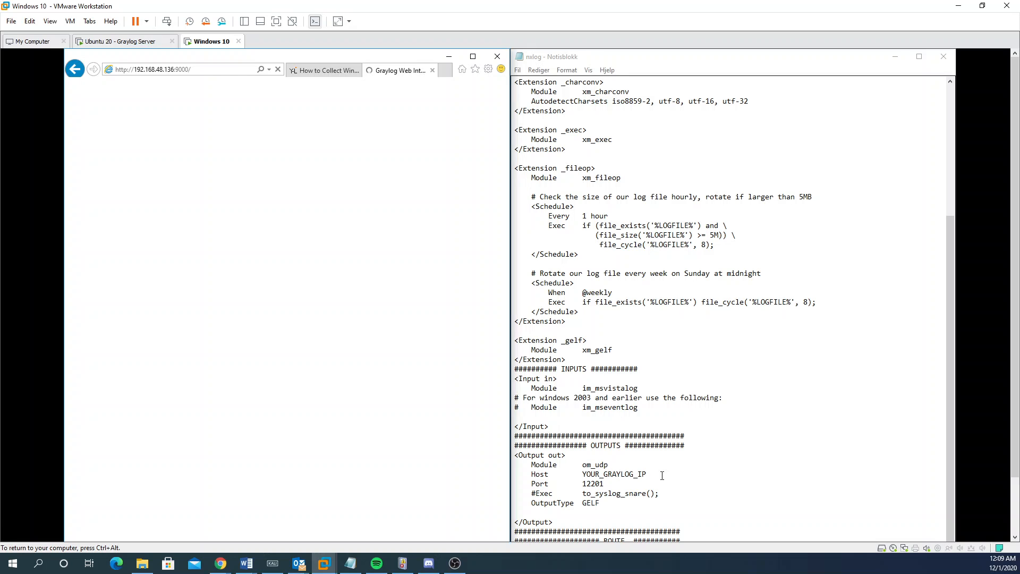
{"action": "left_click", "coordinate": [617, 484]}
Step: Replace YOUR_GRAYLOG_IP on the nxlog.conf Host line with 192.168.48.136
{"action": "left_click_drag", "start_coordinate": [583, 474], "coordinate": [652, 471]}
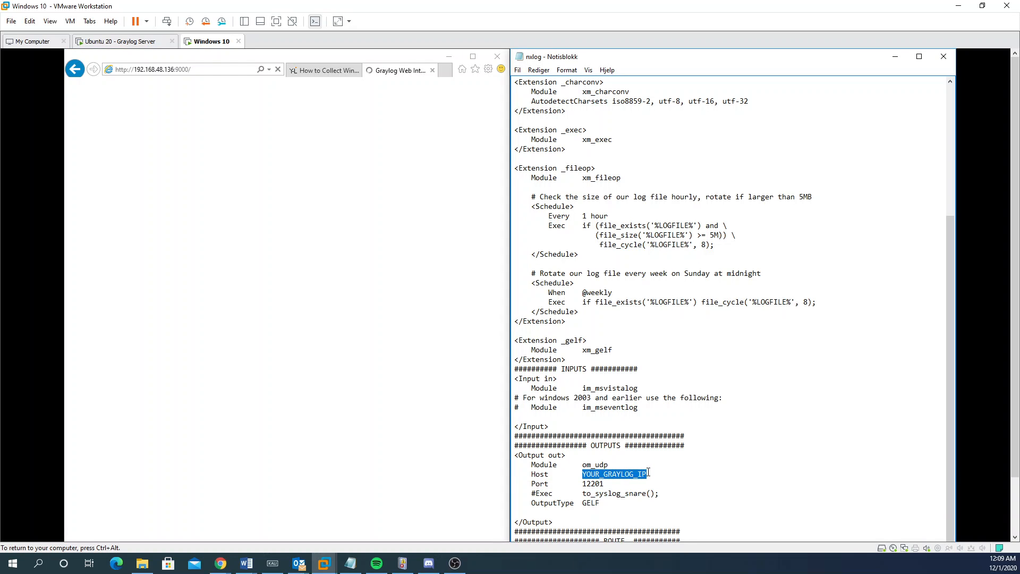
{"action": "type", "text": "19.15"}
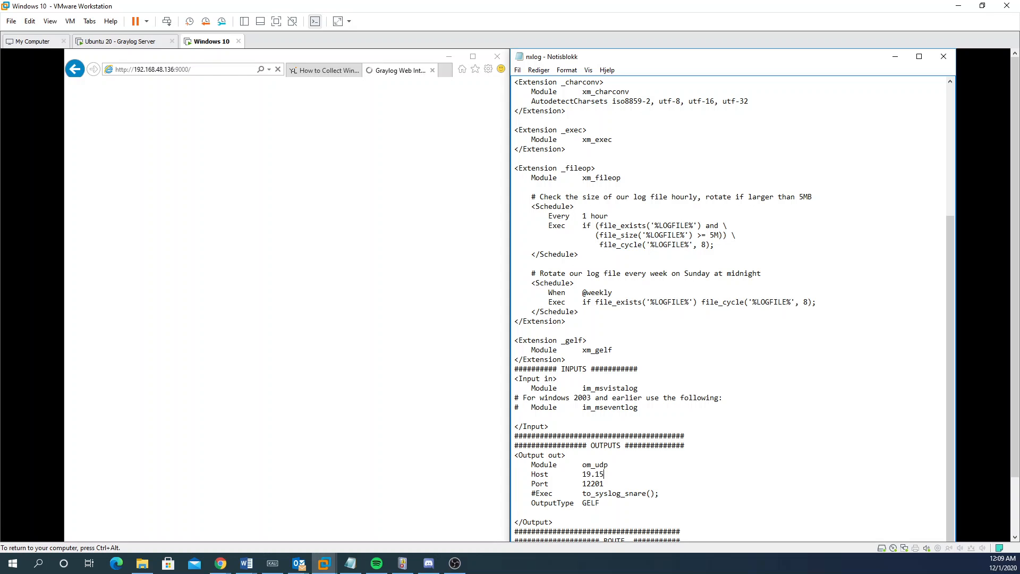
{"action": "key", "text": "BackSpace"}
{"action": "key", "text": "BackSpace"}
{"action": "key", "text": "BackSpace"}
{"action": "type", "text": "2.168.48.1"}
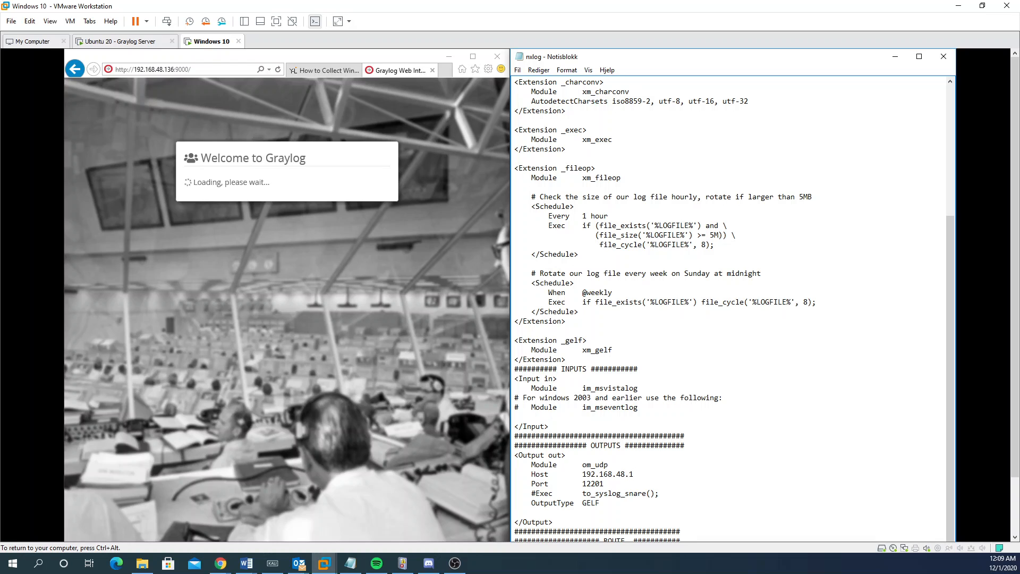
{"action": "type", "text": "36"}
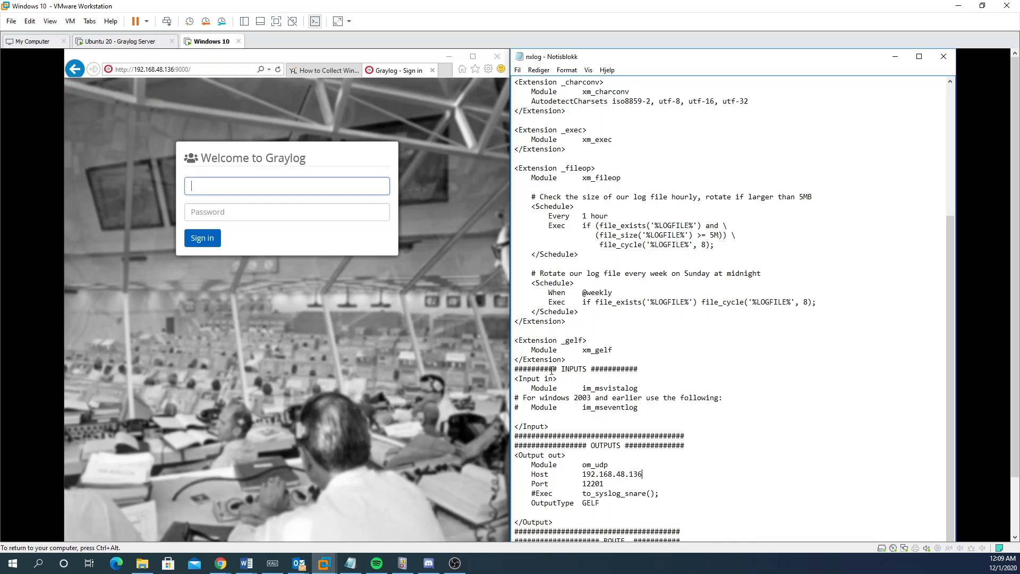
Step: Log into Graylog with the admin username and account password
{"action": "left_click", "coordinate": [270, 183]}
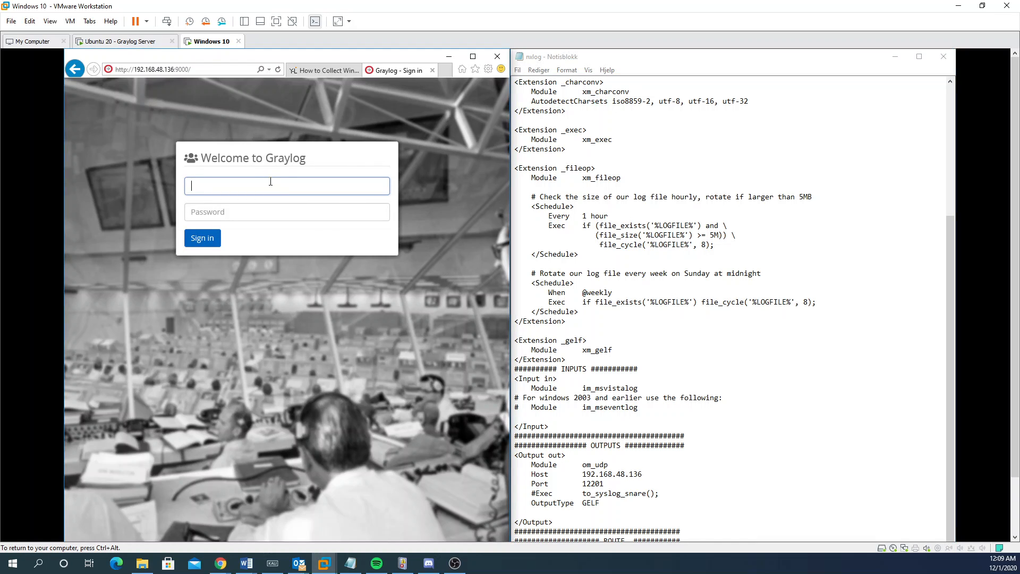
{"action": "type", "text": "admin"}
{"action": "key", "text": "Tab"}
{"action": "type", "text": "admin"}
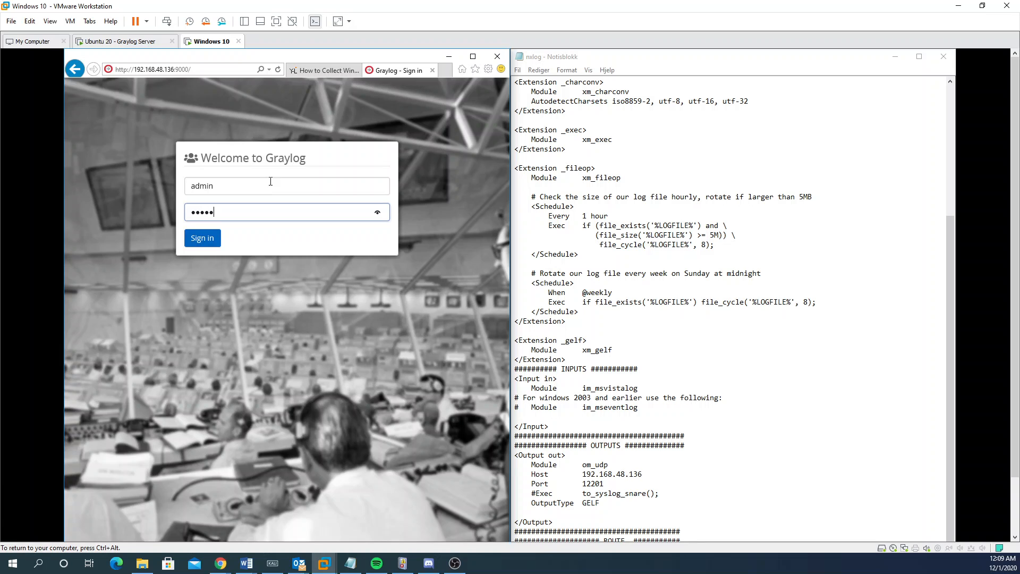
{"action": "type", "text": "123"}
{"action": "key", "text": "ctrl+a"}
{"action": "type", "text": "••••••••••"}
{"action": "key", "text": "Return"}
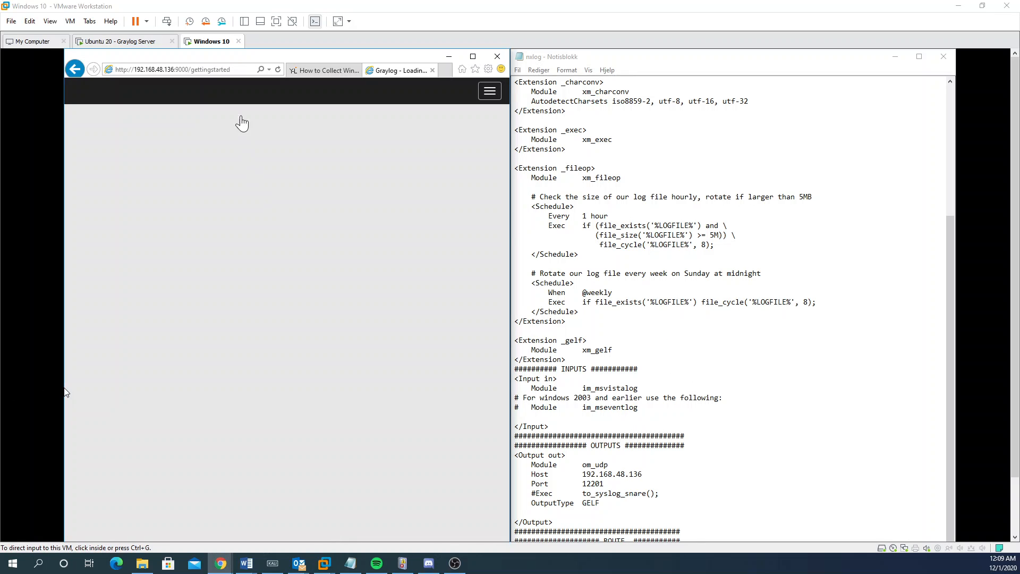
{"action": "left_click", "coordinate": [314, 75]}
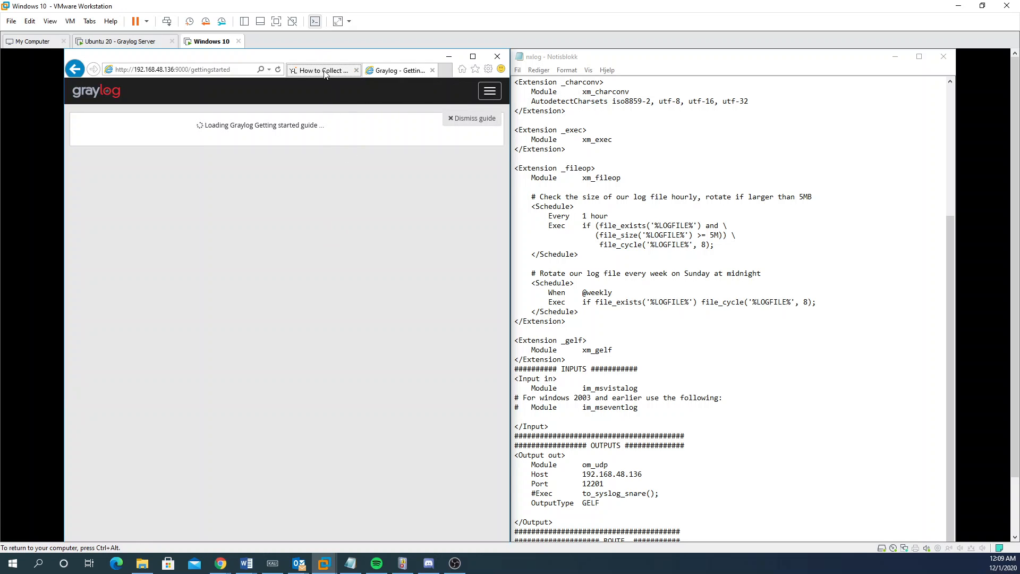
Step: Scroll the tutorial article past the config block, then refocus nxlog.conf in Notepad
{"action": "left_click", "coordinate": [326, 75]}
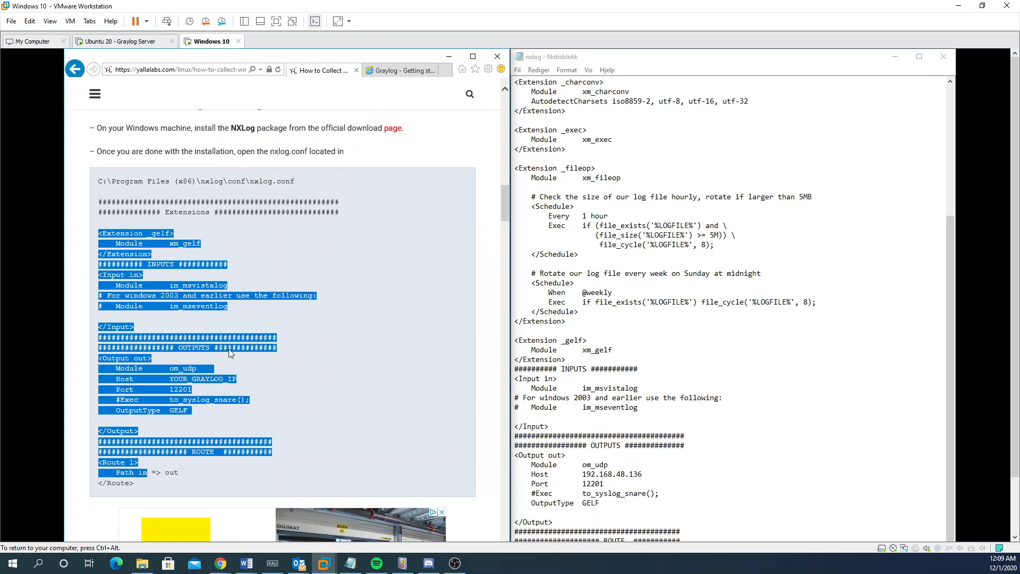
{"action": "left_click", "coordinate": [222, 359]}
{"action": "scroll", "coordinate": [221, 365], "scroll_direction": "down", "scroll_amount": 5}
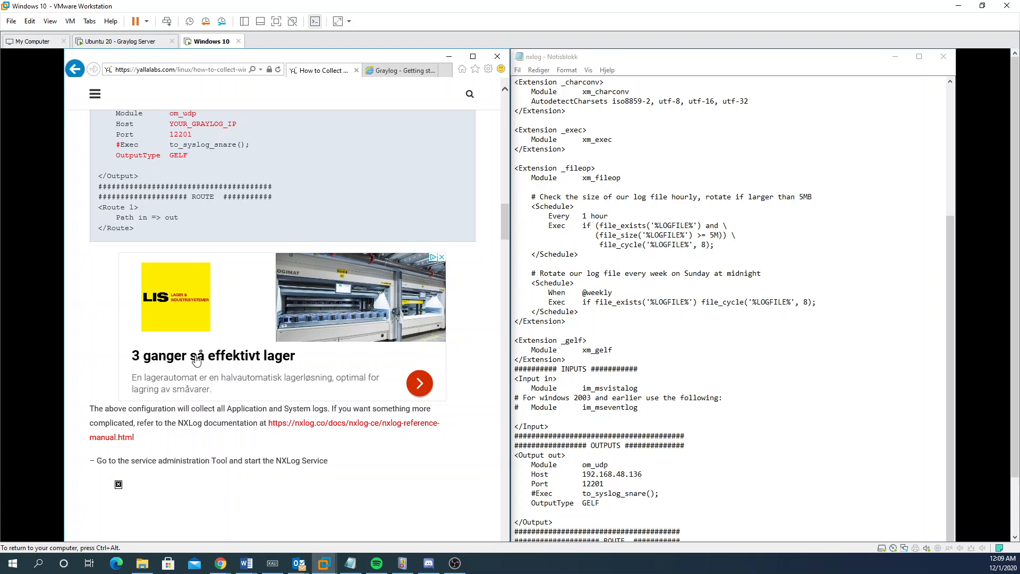
{"action": "left_click", "coordinate": [732, 383]}
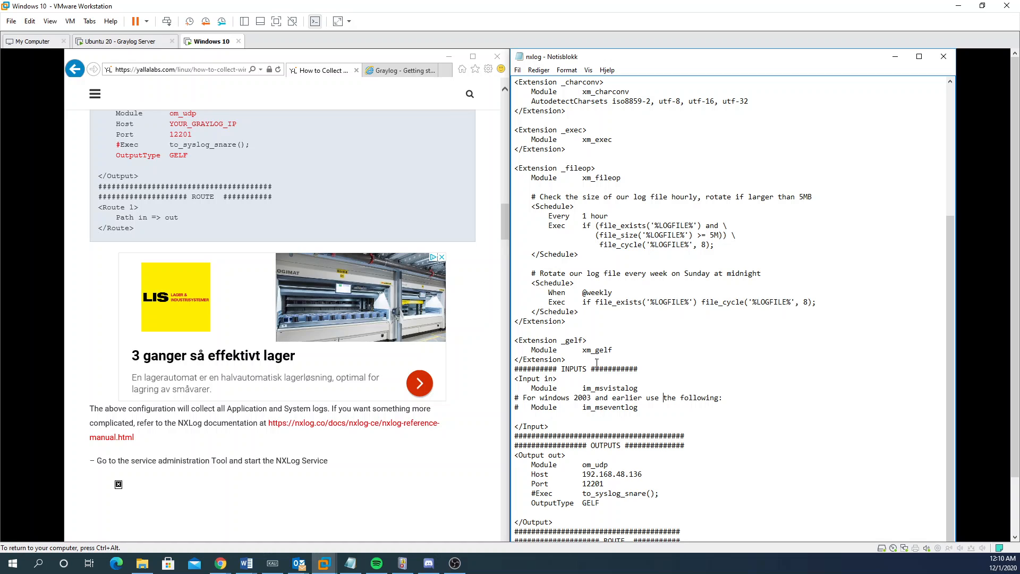
{"action": "left_click", "coordinate": [639, 225]}
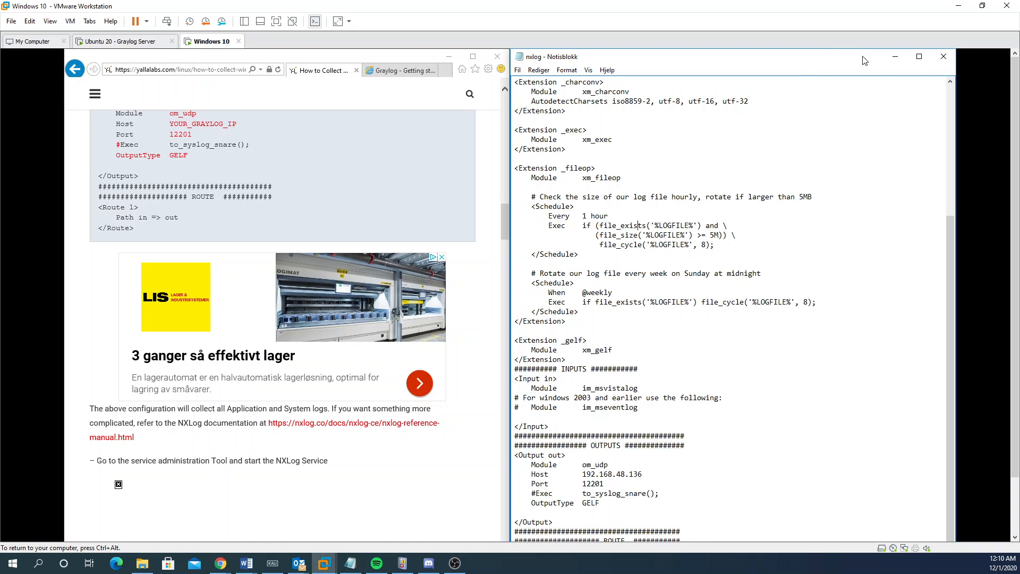
Step: Close nxlog.conf, choose Lagre, then cancel the Lagre som dialog
{"action": "left_click", "coordinate": [944, 59]}
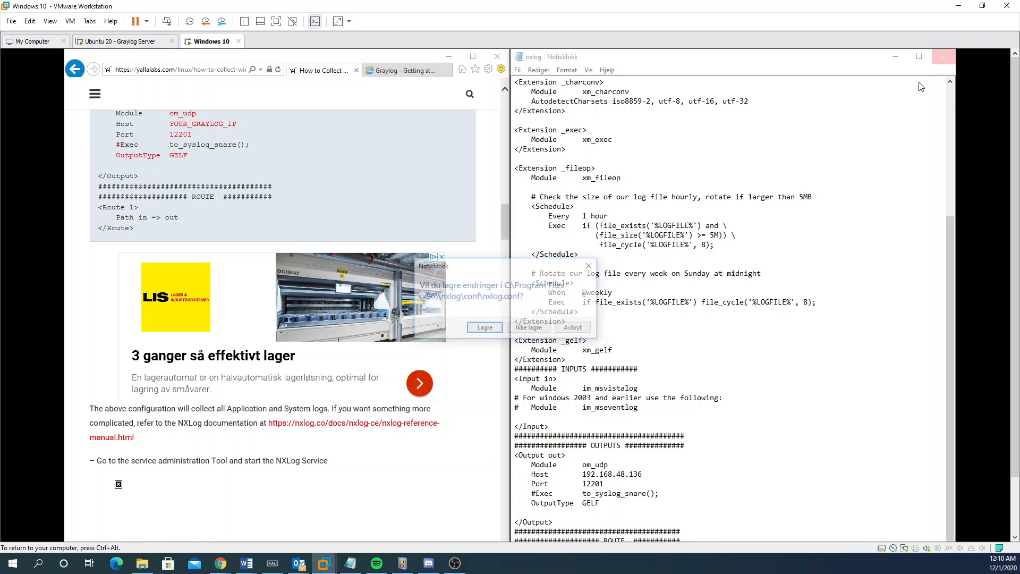
{"action": "left_click", "coordinate": [483, 327]}
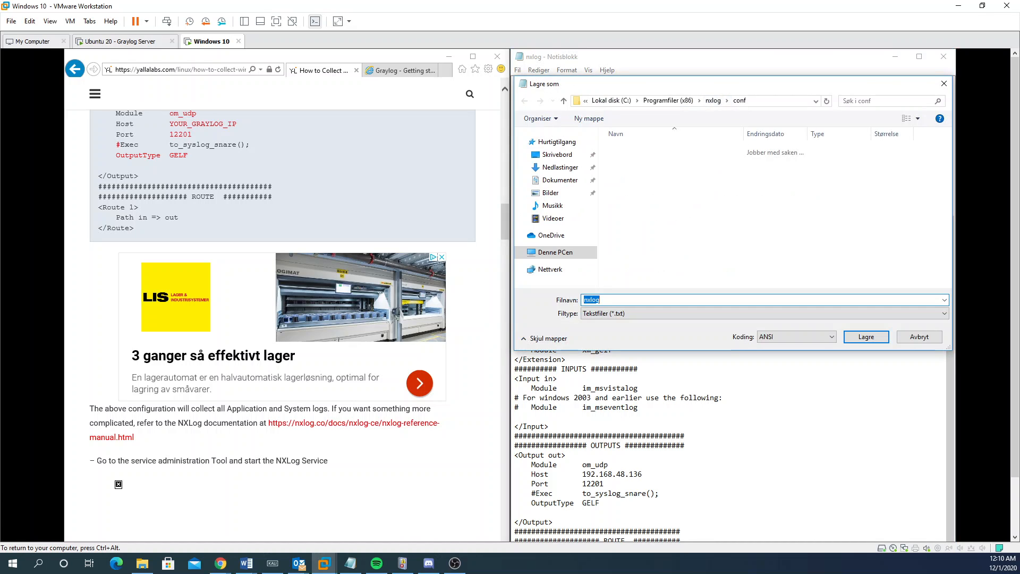
{"action": "left_click_drag", "start_coordinate": [721, 83], "coordinate": [499, 111]}
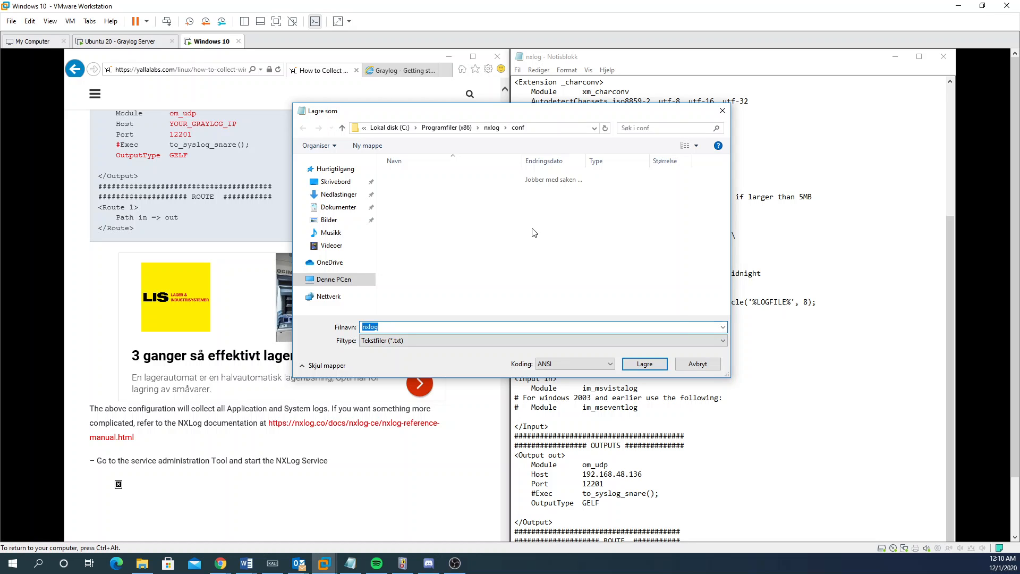
{"action": "left_click", "coordinate": [709, 369]}
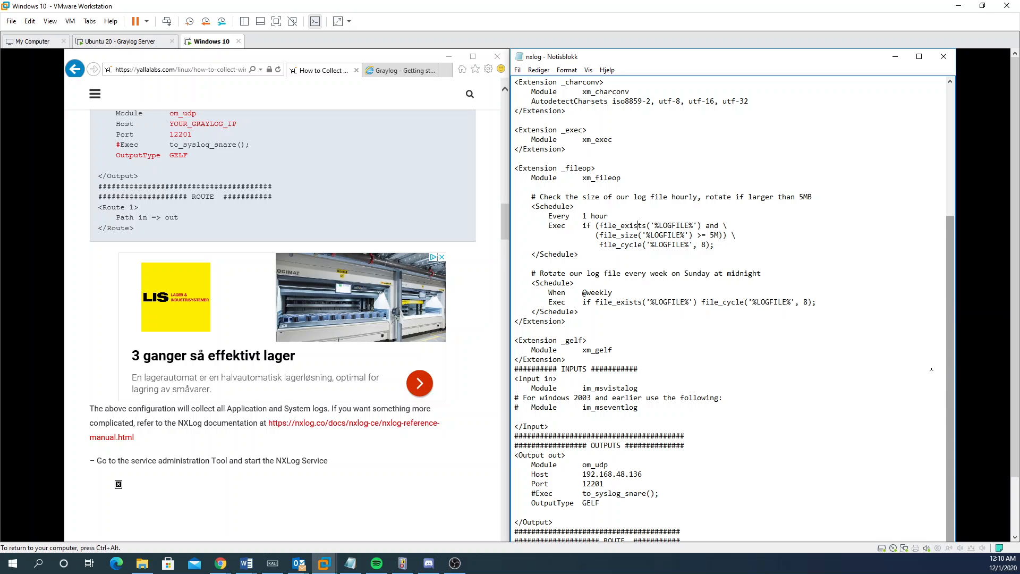
Step: Float Notepad as a smaller window on the right and shrink the tutorial browser
{"action": "left_click_drag", "start_coordinate": [630, 52], "coordinate": [603, 79]}
{"action": "scroll", "coordinate": [490, 205], "scroll_direction": "down", "scroll_amount": 9}
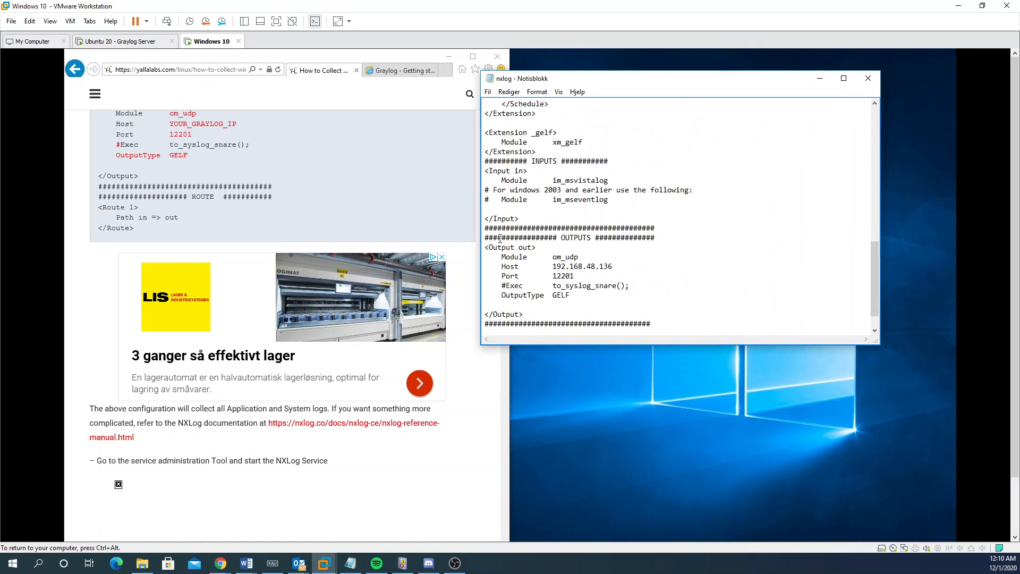
{"action": "left_click_drag", "start_coordinate": [521, 308], "coordinate": [519, 176]}
{"action": "left_click", "coordinate": [519, 175]}
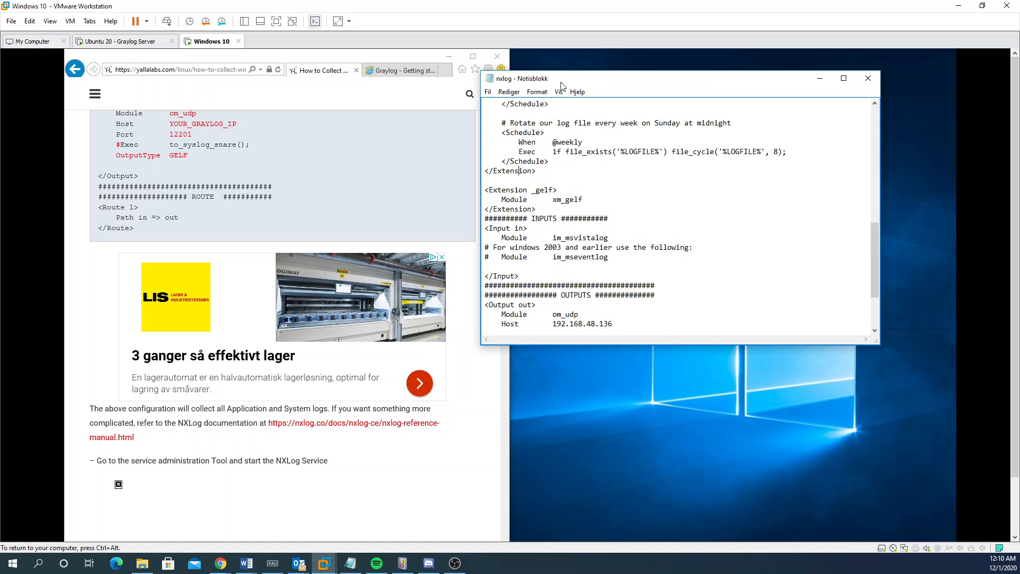
{"action": "left_click_drag", "start_coordinate": [575, 79], "coordinate": [653, 78]}
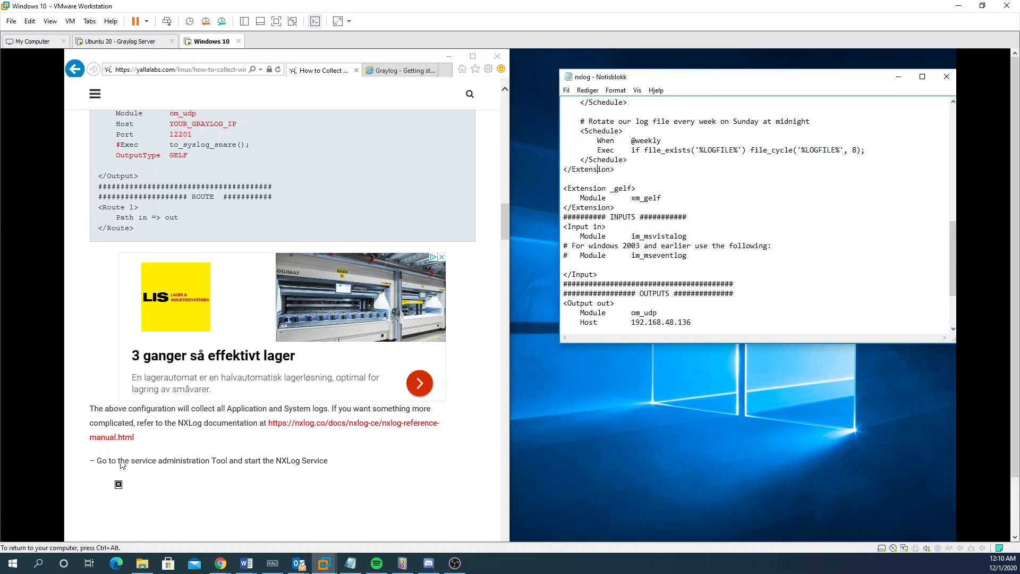
{"action": "left_click_drag", "start_coordinate": [259, 50], "coordinate": [344, 77]}
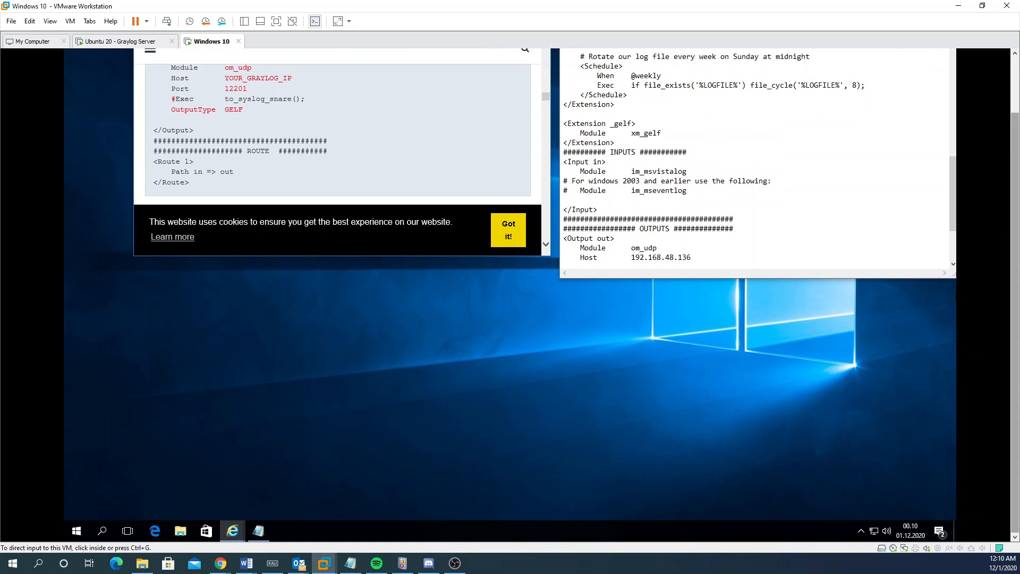
{"action": "left_click", "coordinate": [76, 531]}
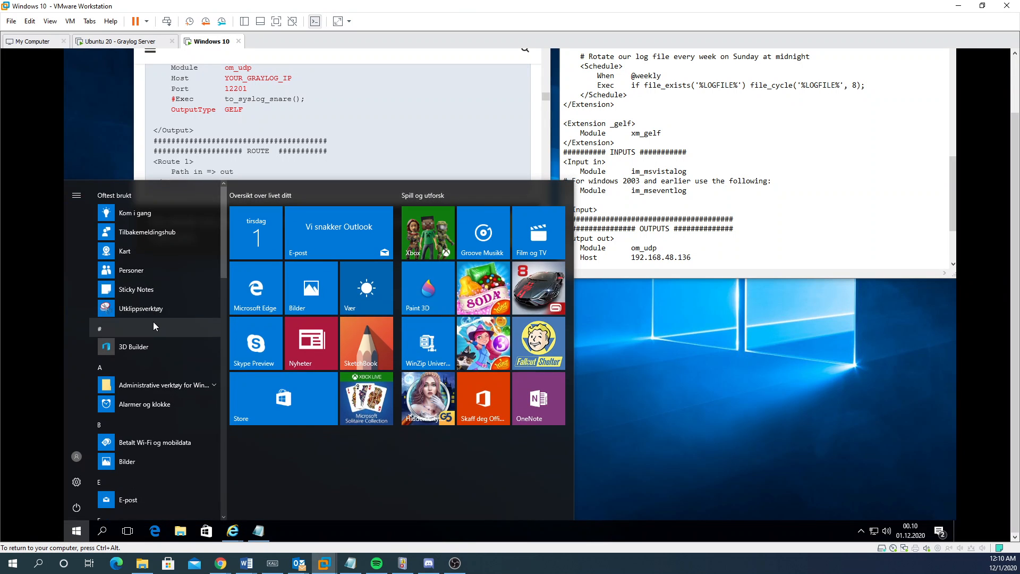
Step: Search cmd and run Ledetekst as administrator, accepting the UAC prompt
{"action": "type", "text": "cmd"}
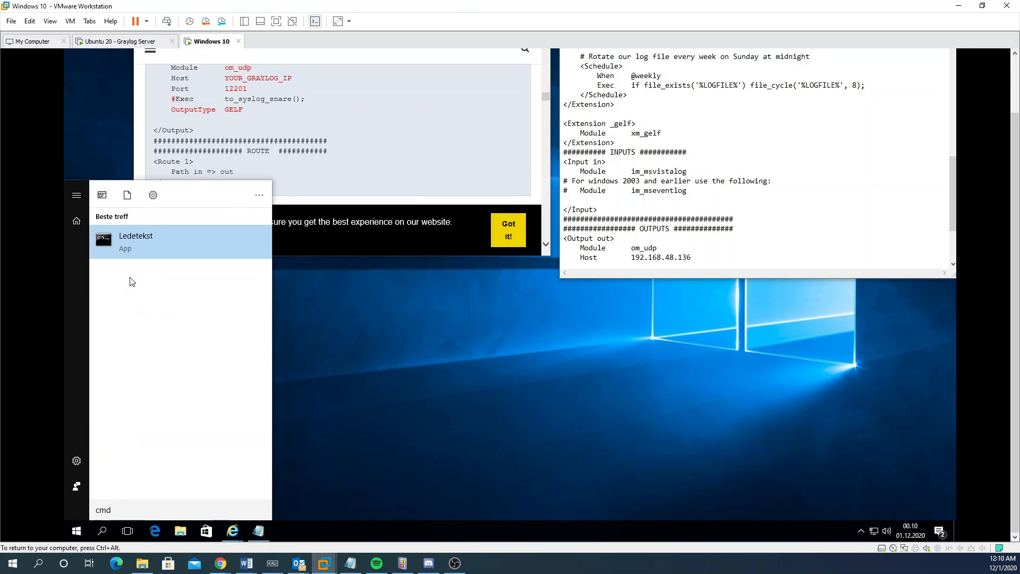
{"action": "right_click", "coordinate": [127, 233]}
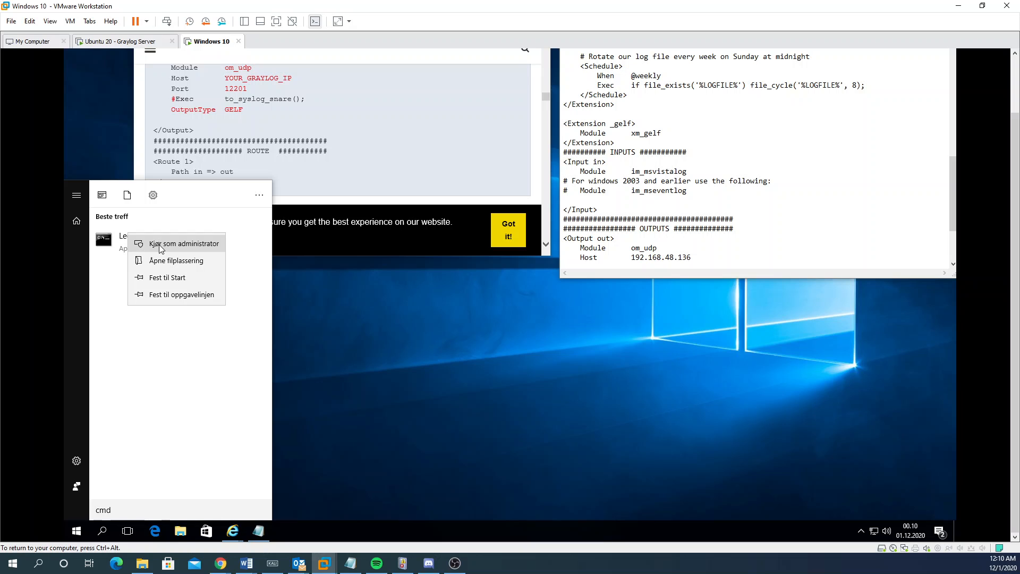
{"action": "left_click", "coordinate": [173, 246]}
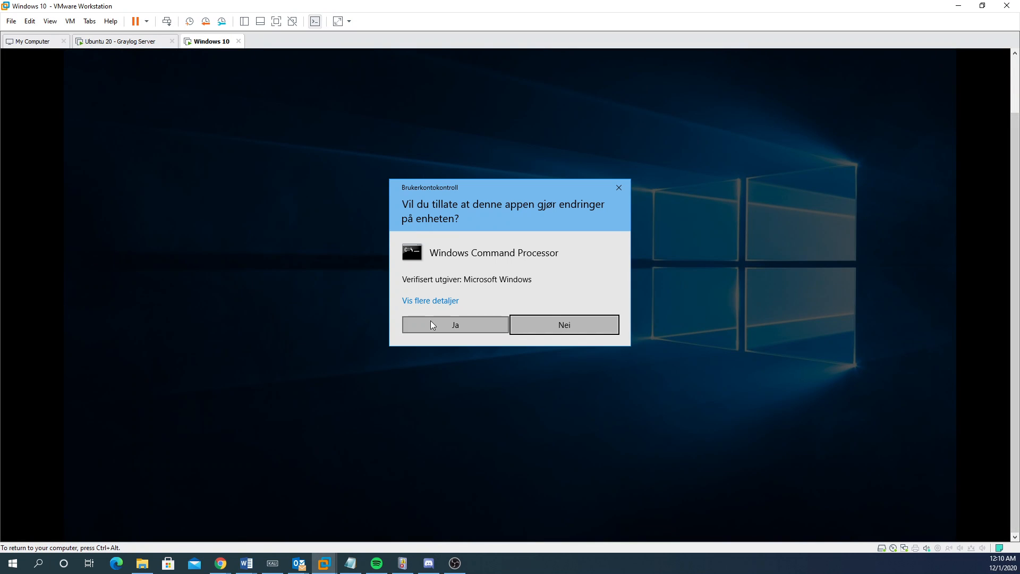
{"action": "left_click", "coordinate": [431, 323]}
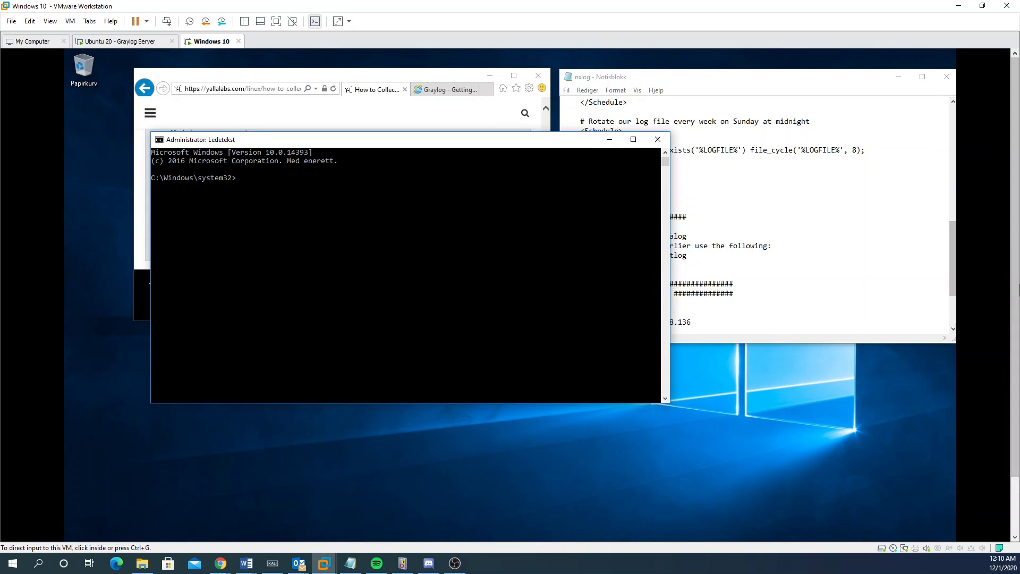
{"action": "scroll", "coordinate": [1015, 287], "scroll_direction": "down", "scroll_amount": 2}
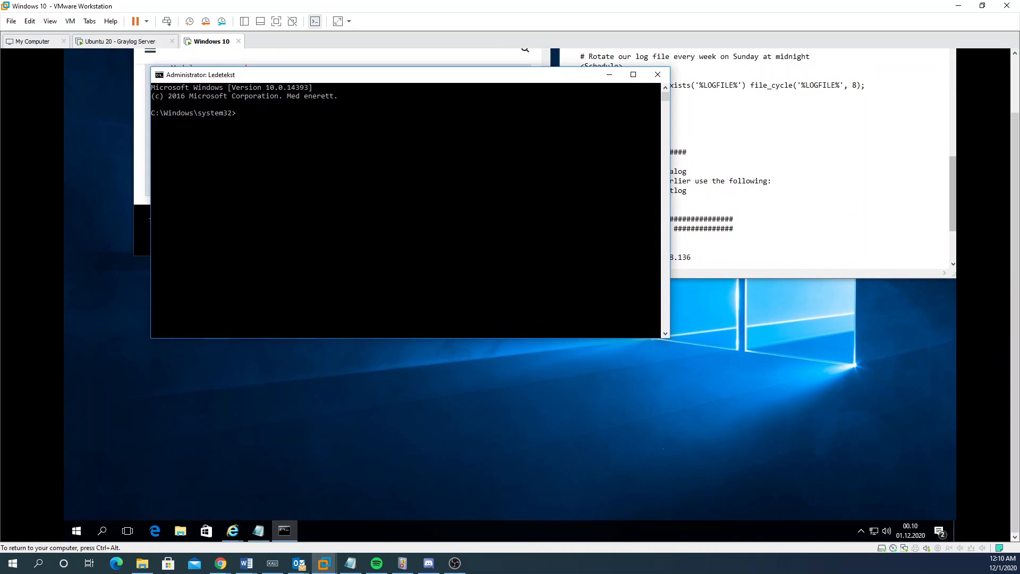
Step: Open the folder containing nxlog.conf in File Explorer and select its path
{"action": "left_click", "coordinate": [179, 532]}
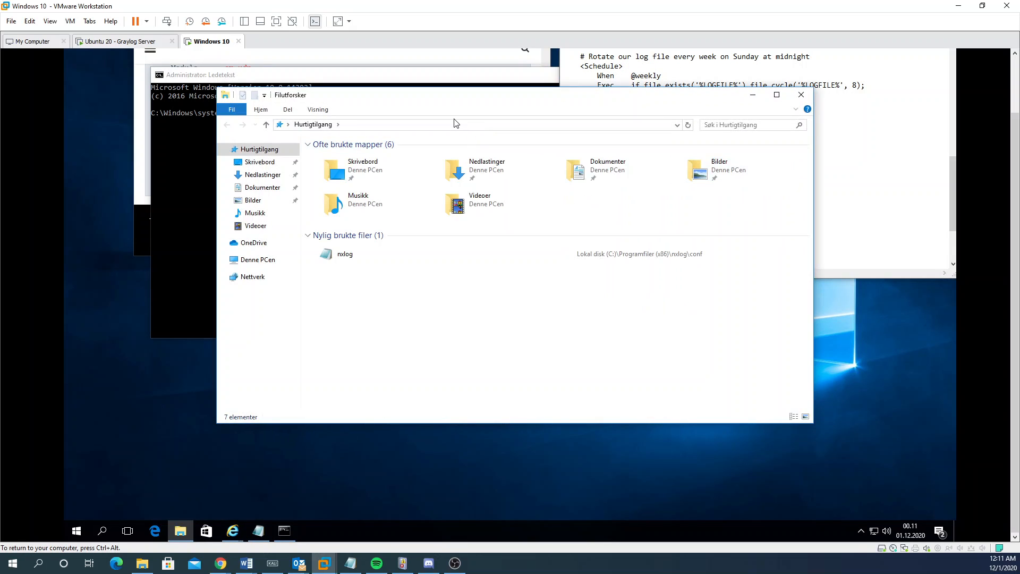
{"action": "left_click", "coordinate": [456, 126]}
{"action": "type", "text": "192.168.48.136:9000"}
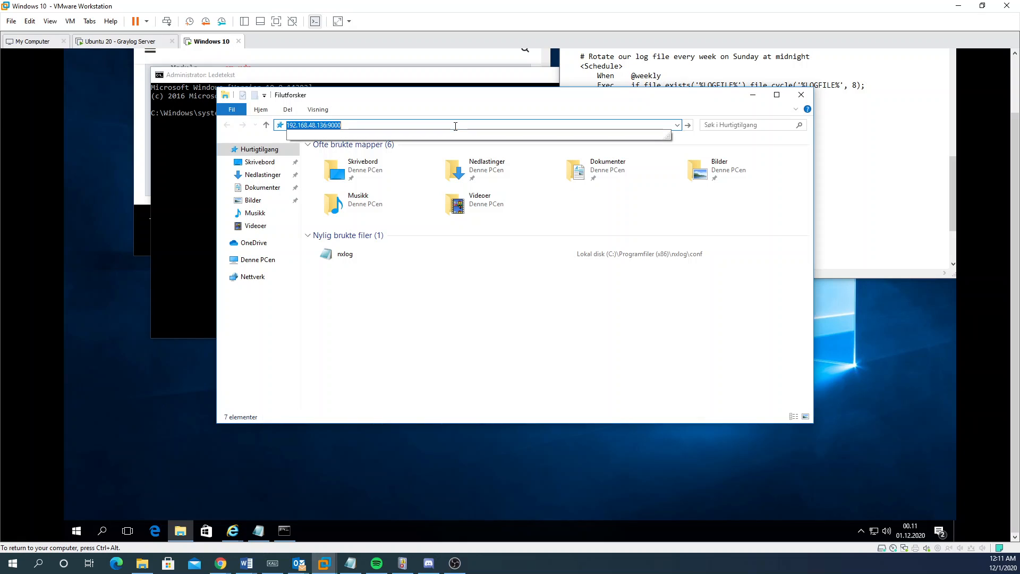
{"action": "key", "text": "BackSpace"}
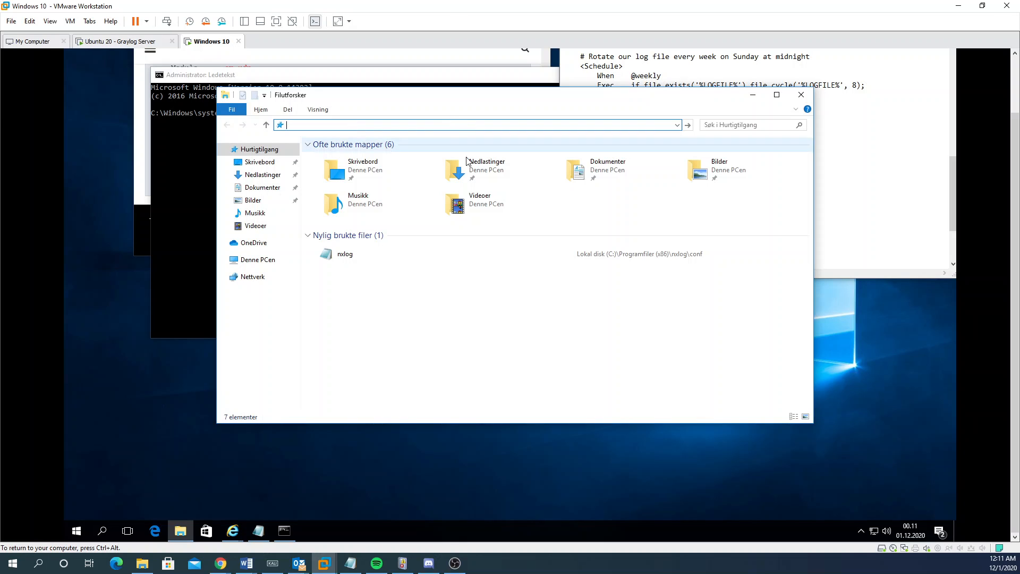
{"action": "right_click", "coordinate": [351, 255]}
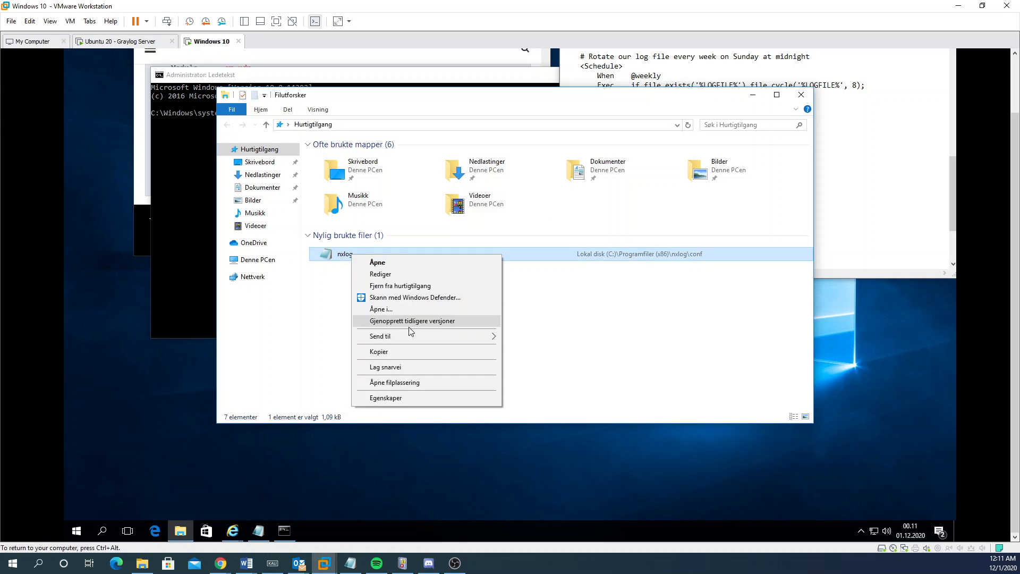
{"action": "left_click", "coordinate": [409, 383]}
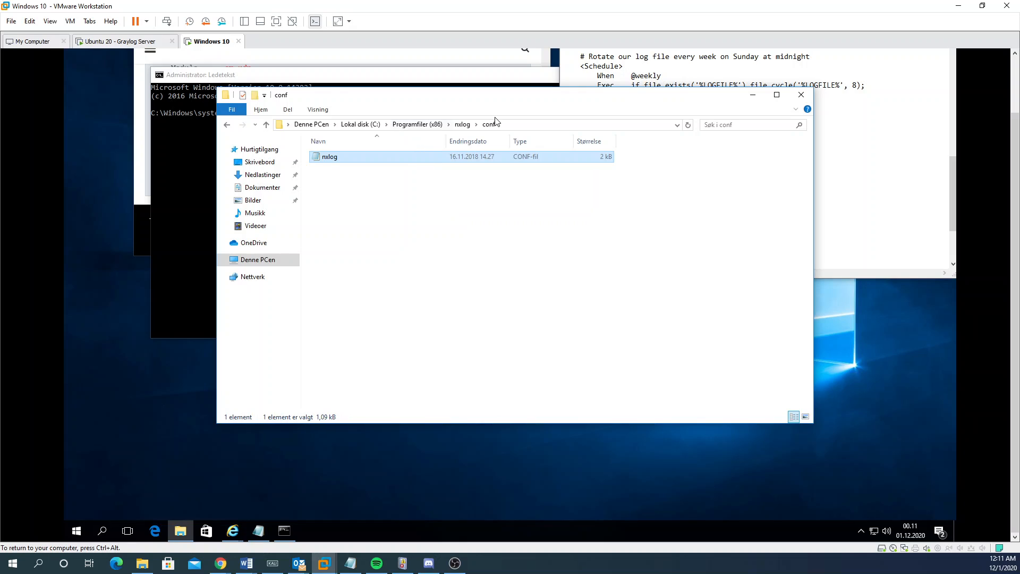
{"action": "left_click", "coordinate": [506, 128]}
{"action": "key", "text": "ctrl+c"}
{"action": "left_click_drag", "start_coordinate": [431, 96], "coordinate": [559, 110]}
Step: cd into the nxlog conf folder and run notepad nxlog.conf
{"action": "left_click", "coordinate": [262, 193]}
{"action": "type", "text": "cd"}
{"action": "key", "text": "ctrl+v"}
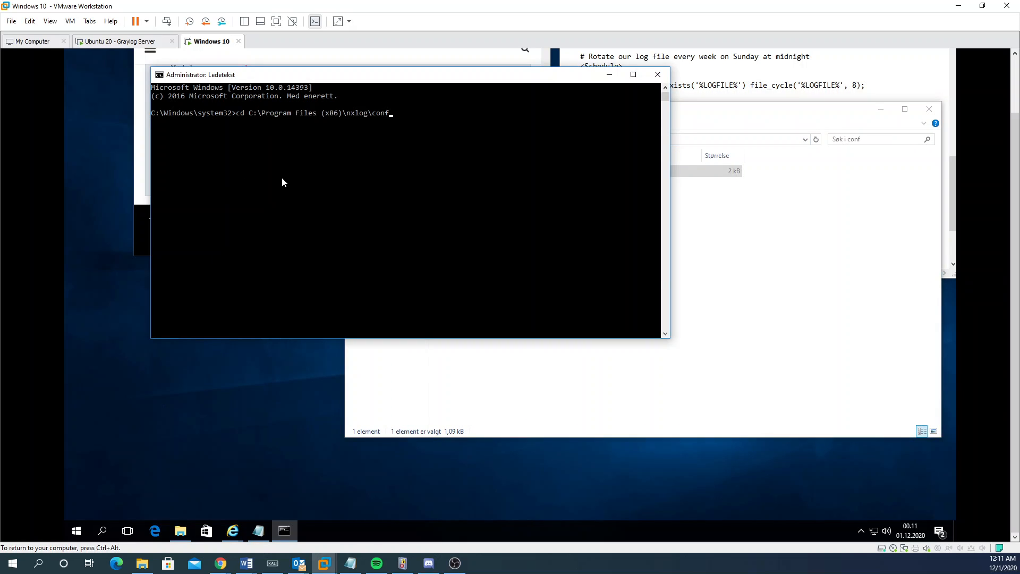
{"action": "key", "text": "Return"}
{"action": "type", "text": "notepad"}
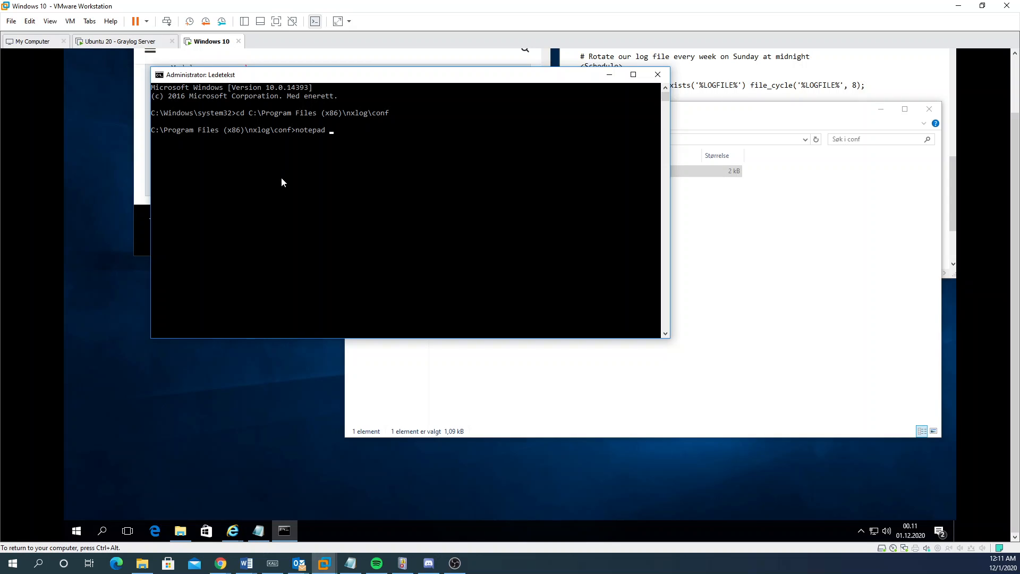
{"action": "key", "text": "Tab"}
{"action": "key", "text": "Return"}
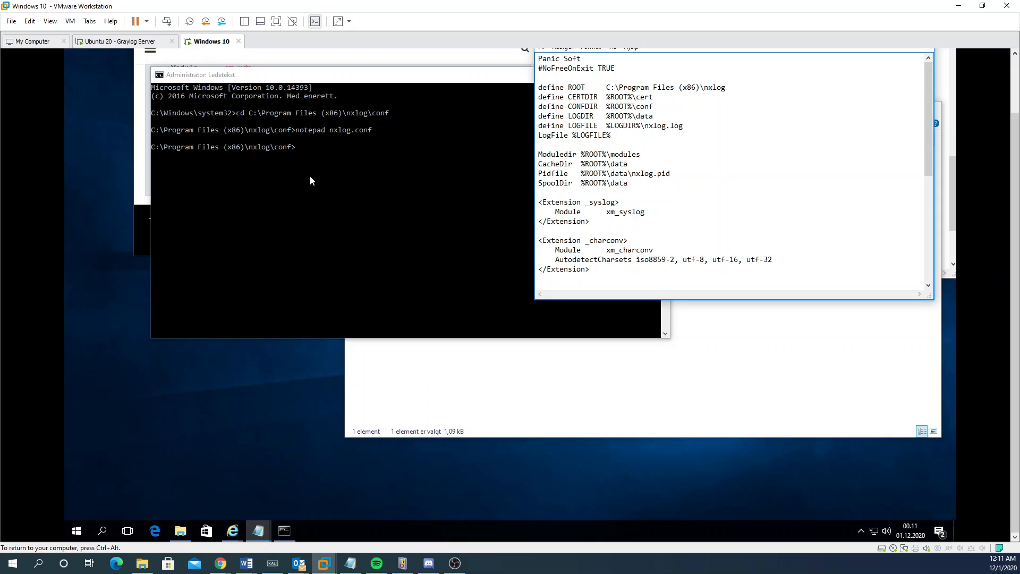
Step: Review the ROUTE section in the other nxlog.conf copy and move the first copy aside
{"action": "left_click_drag", "start_coordinate": [1015, 183], "coordinate": [1015, 128]}
{"action": "left_click_drag", "start_coordinate": [829, 95], "coordinate": [666, 172]}
{"action": "left_click", "coordinate": [752, 102]}
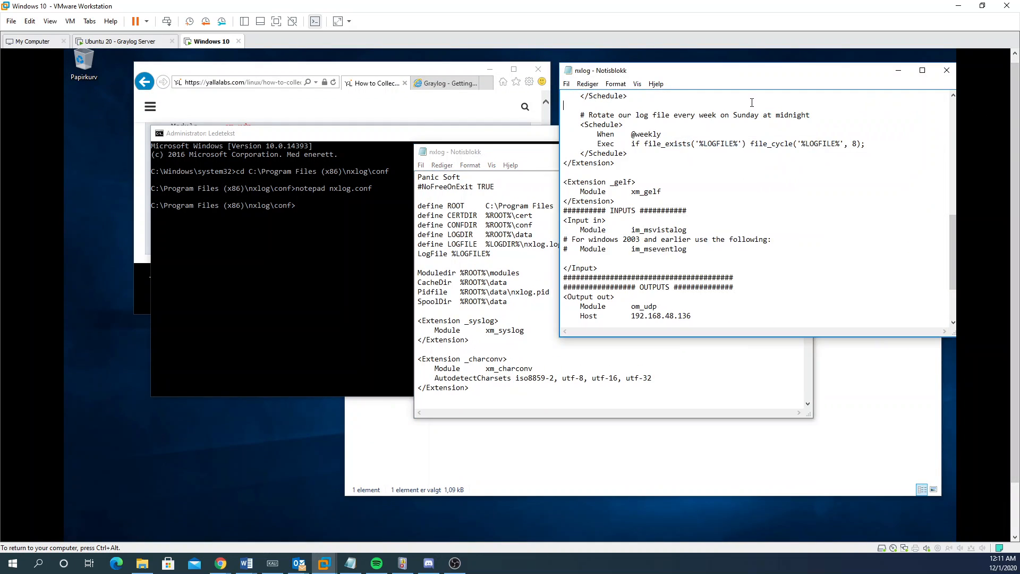
{"action": "scroll", "coordinate": [683, 261], "scroll_direction": "down", "scroll_amount": 3}
{"action": "left_click_drag", "start_coordinate": [621, 317], "coordinate": [591, 287]}
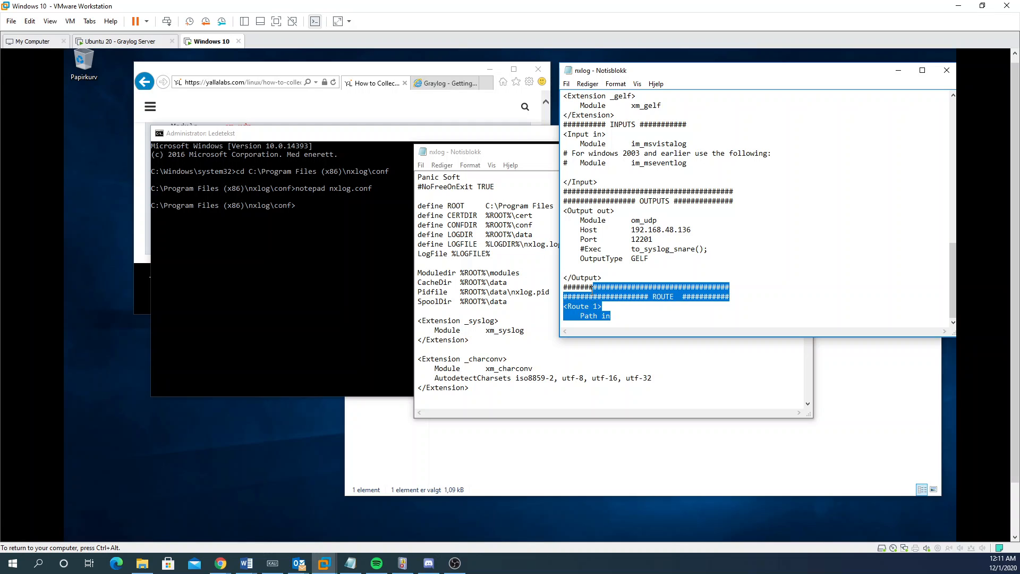
{"action": "left_click", "coordinate": [616, 315]}
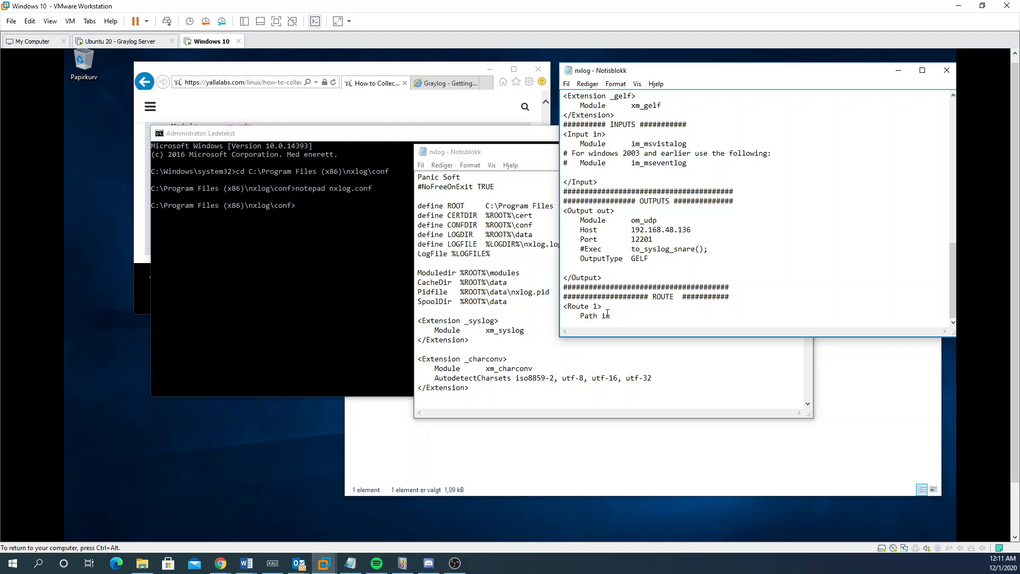
{"action": "left_click_drag", "start_coordinate": [500, 153], "coordinate": [302, 183]}
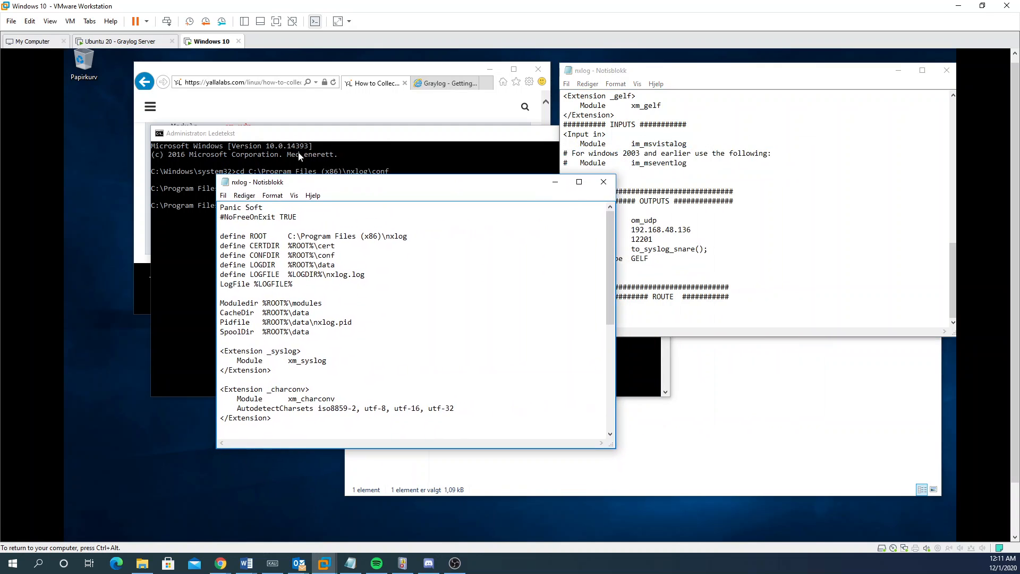
{"action": "left_click", "coordinate": [435, 84]}
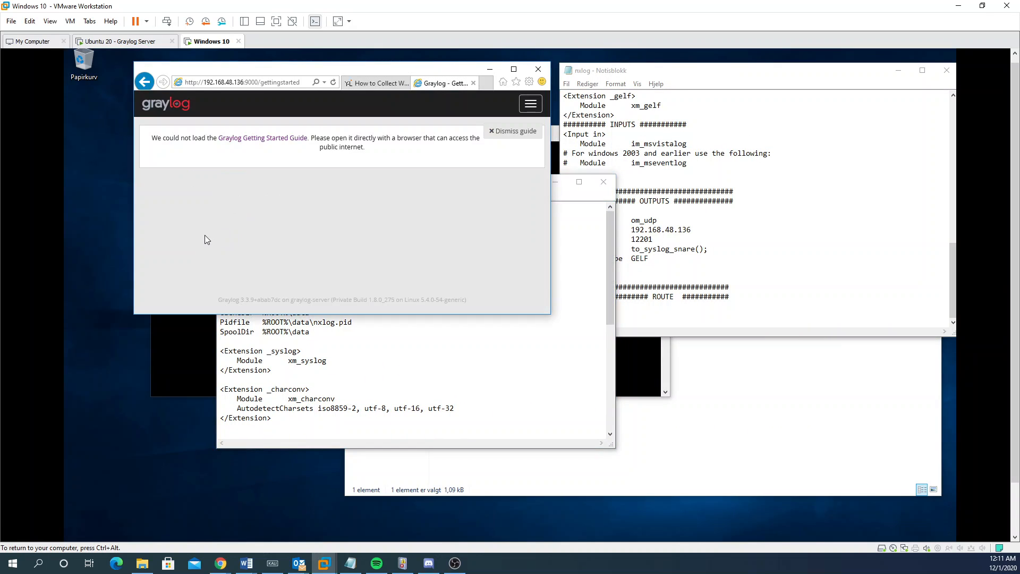
Step: Maximize the browser, select the yallalabs sample nxlog.conf code block, then minimize the browser
{"action": "double_click", "coordinate": [440, 73]}
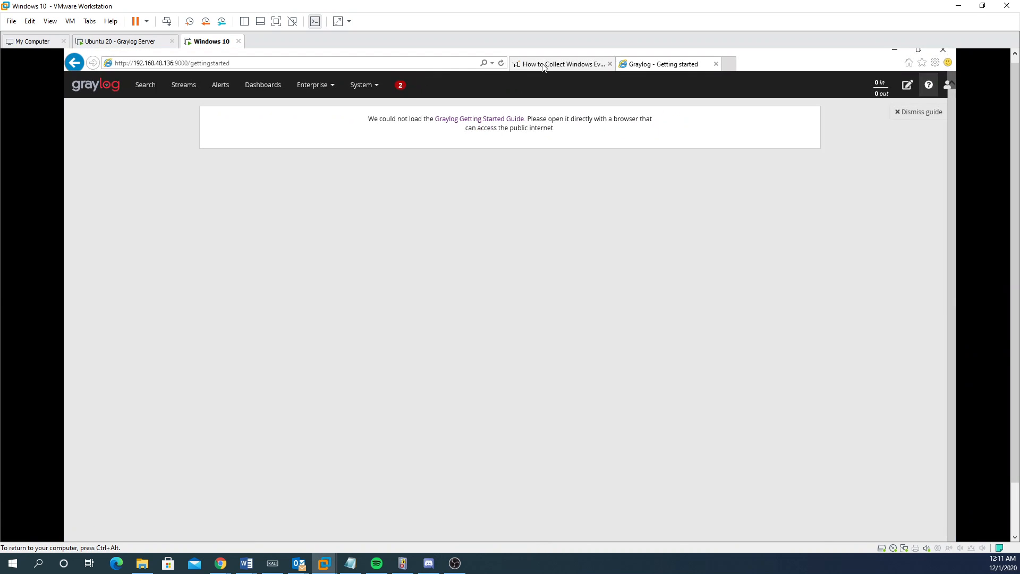
{"action": "left_click", "coordinate": [544, 65]}
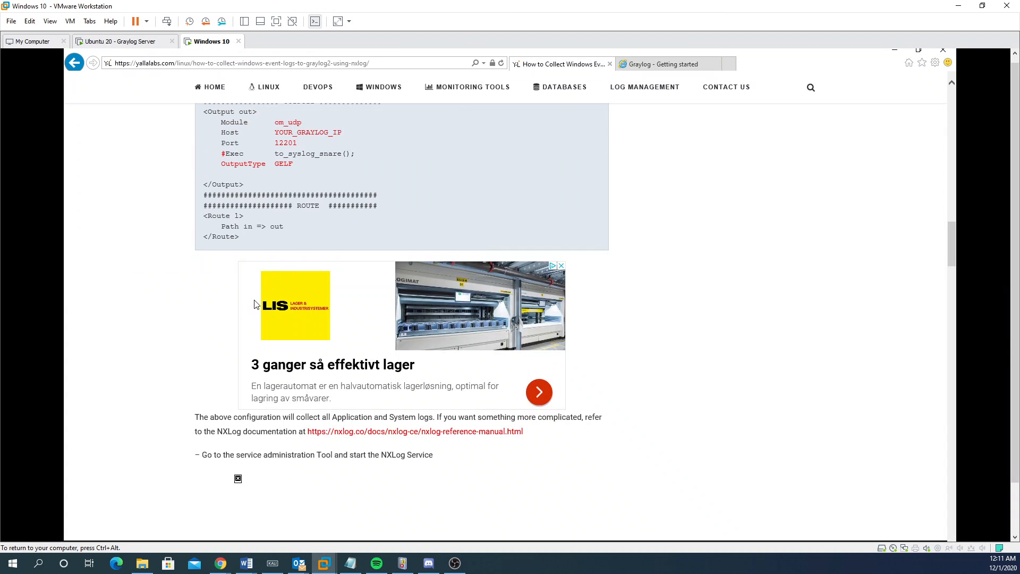
{"action": "scroll", "coordinate": [237, 267], "scroll_direction": "up", "scroll_amount": 4}
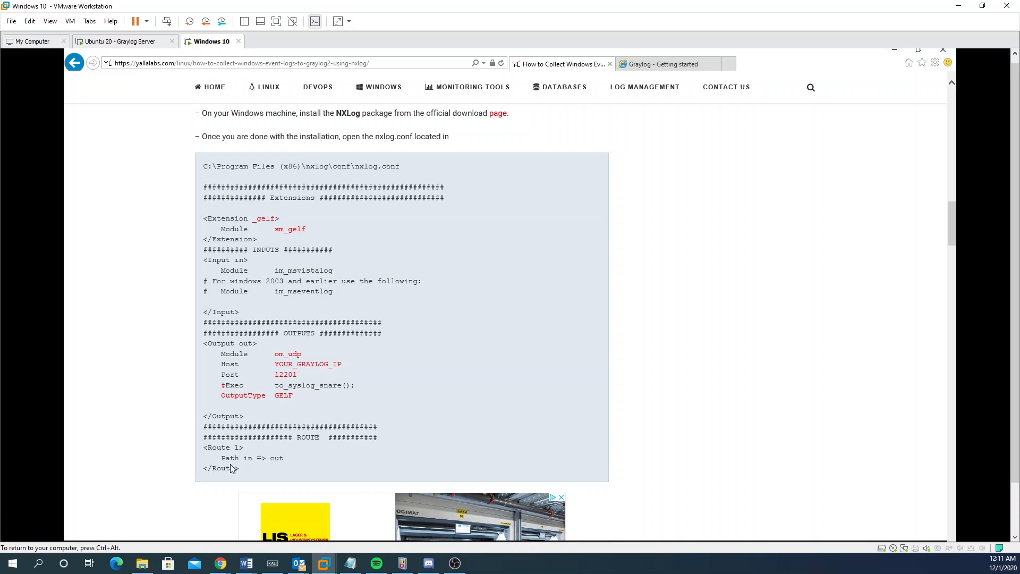
{"action": "mouse_move", "coordinate": [244, 471]}
{"action": "left_mouse_down"}
{"action": "mouse_move", "coordinate": [208, 202]}
{"action": "mouse_move", "coordinate": [250, 471]}
{"action": "left_mouse_up"}
{"action": "left_click", "coordinate": [208, 217]}
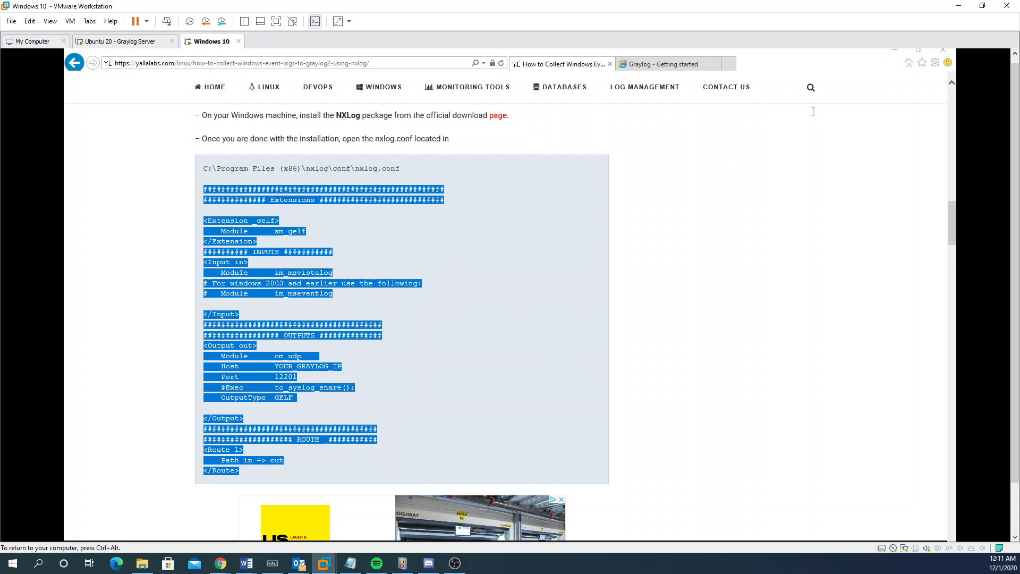
{"action": "left_click", "coordinate": [895, 50]}
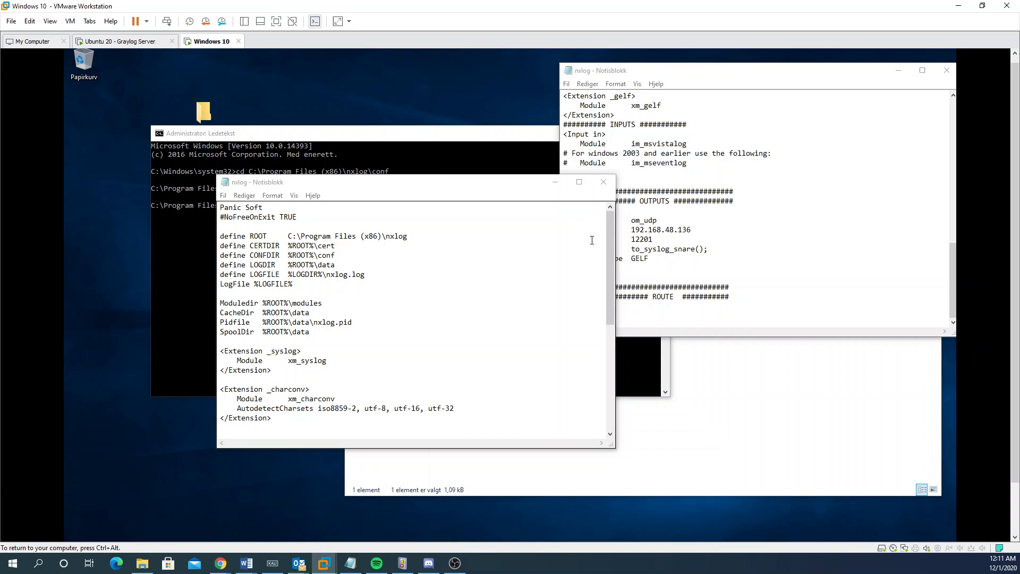
Step: Close the duplicate nxlog.conf copy without saving
{"action": "left_click", "coordinate": [851, 102]}
{"action": "left_click", "coordinate": [946, 71]}
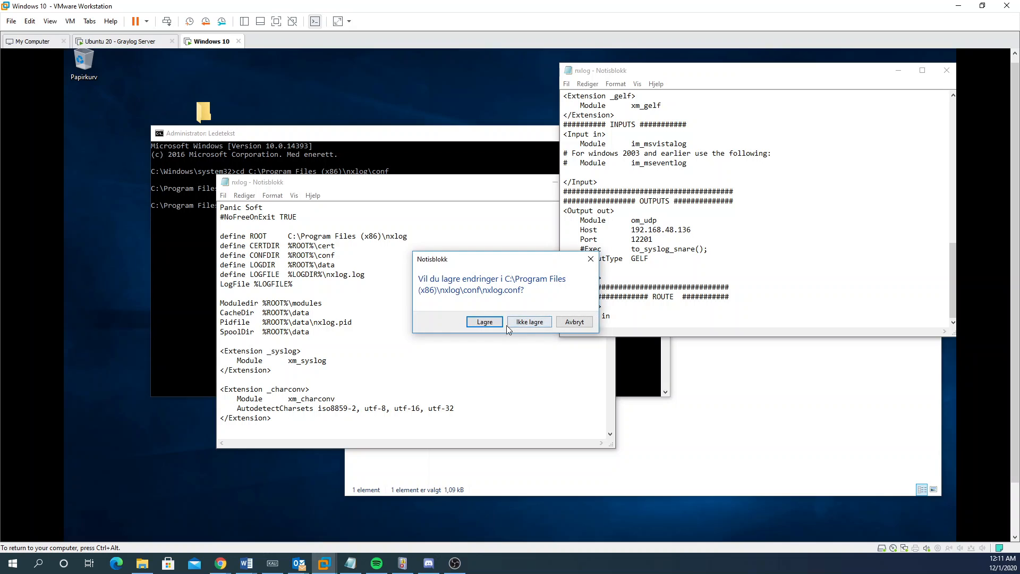
{"action": "left_click", "coordinate": [524, 325]}
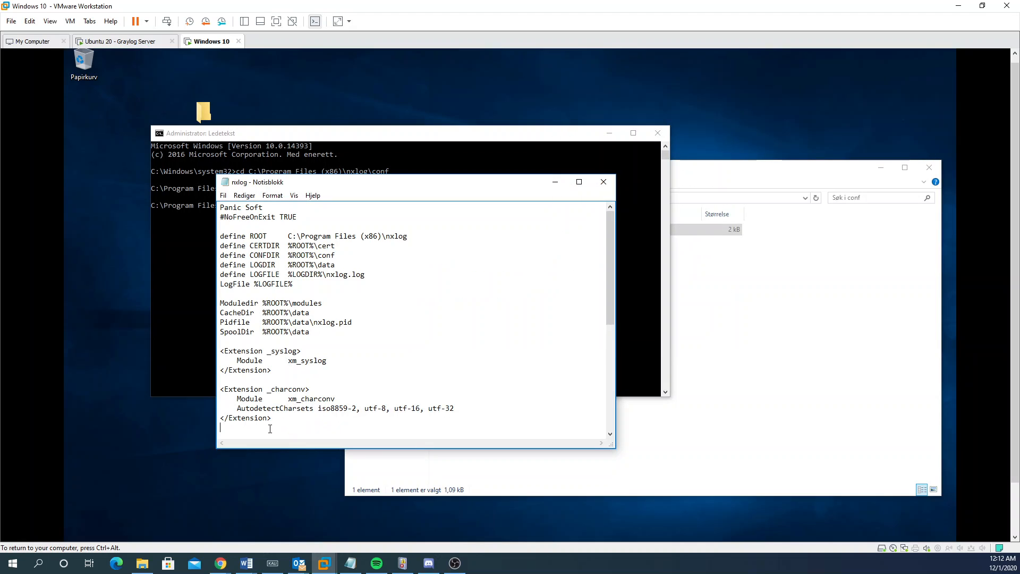
Step: Paste the tutorial's GELF configuration at the end of nxlog.conf, undoing a misplaced paste
{"action": "key", "text": "ctrl+v"}
{"action": "scroll", "coordinate": [276, 367], "scroll_direction": "up", "scroll_amount": 4}
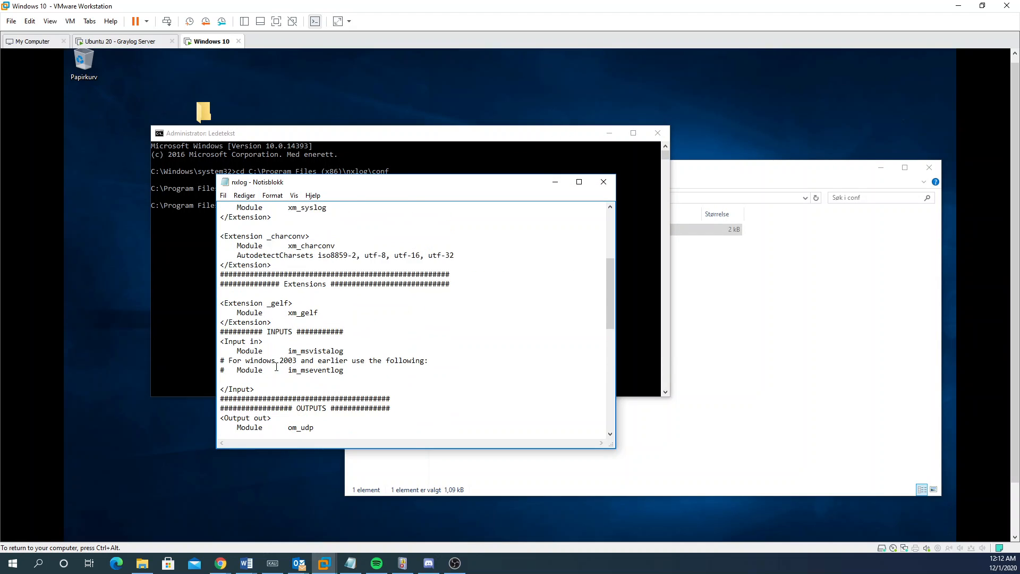
{"action": "scroll", "coordinate": [258, 317], "scroll_direction": "up", "scroll_amount": 1}
{"action": "scroll", "coordinate": [301, 304], "scroll_direction": "down", "scroll_amount": 13}
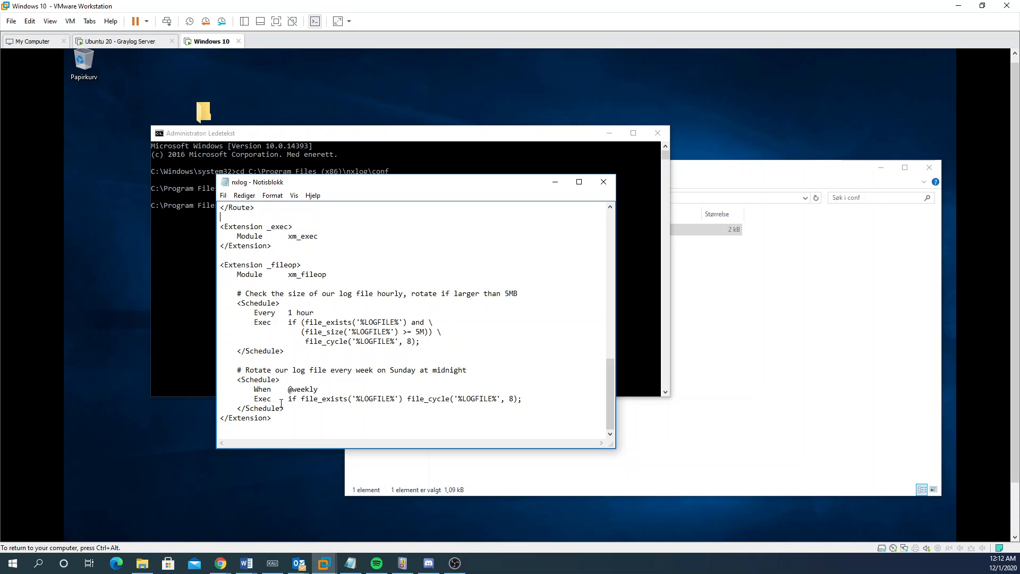
{"action": "scroll", "coordinate": [282, 404], "scroll_direction": "up", "scroll_amount": 3}
{"action": "key", "text": "ctrl+z"}
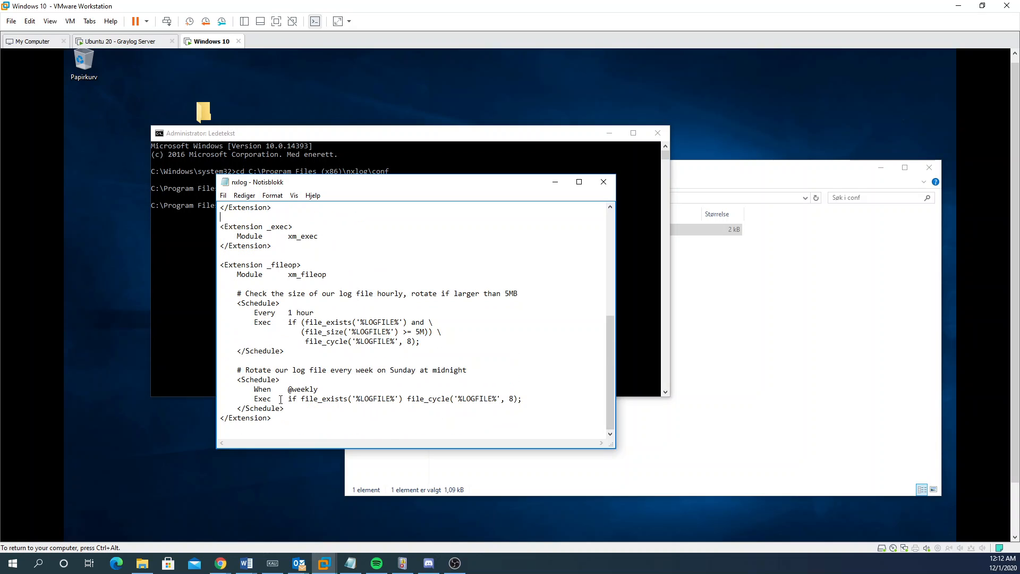
{"action": "scroll", "coordinate": [277, 325], "scroll_direction": "up", "scroll_amount": 3}
{"action": "scroll", "coordinate": [277, 325], "scroll_direction": "down", "scroll_amount": 3}
{"action": "key", "text": "Return"}
{"action": "key", "text": "Return"}
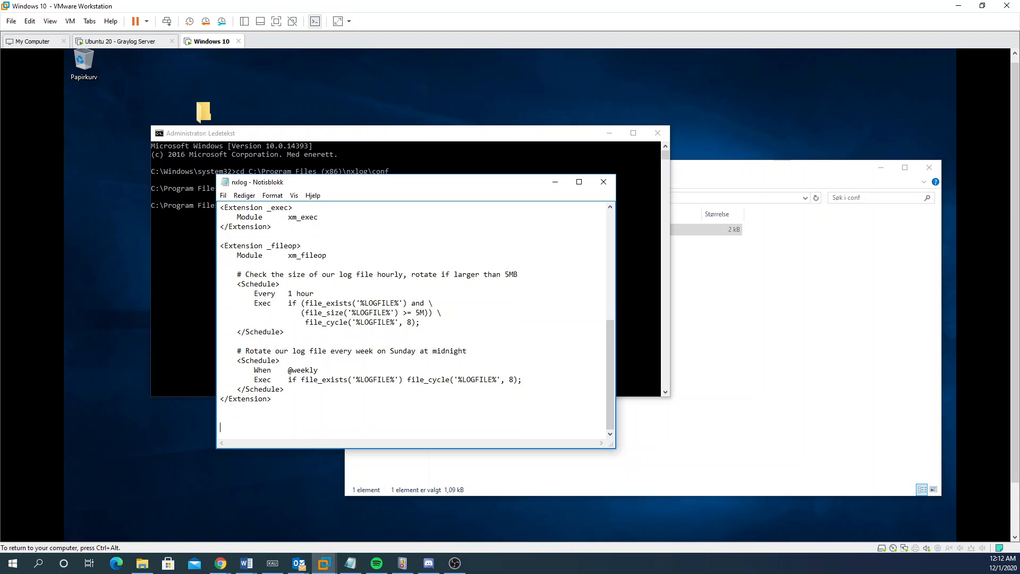
{"action": "key", "text": "ctrl+v"}
{"action": "scroll", "coordinate": [266, 364], "scroll_direction": "up", "scroll_amount": 2}
{"action": "scroll", "coordinate": [266, 365], "scroll_direction": "up", "scroll_amount": 4}
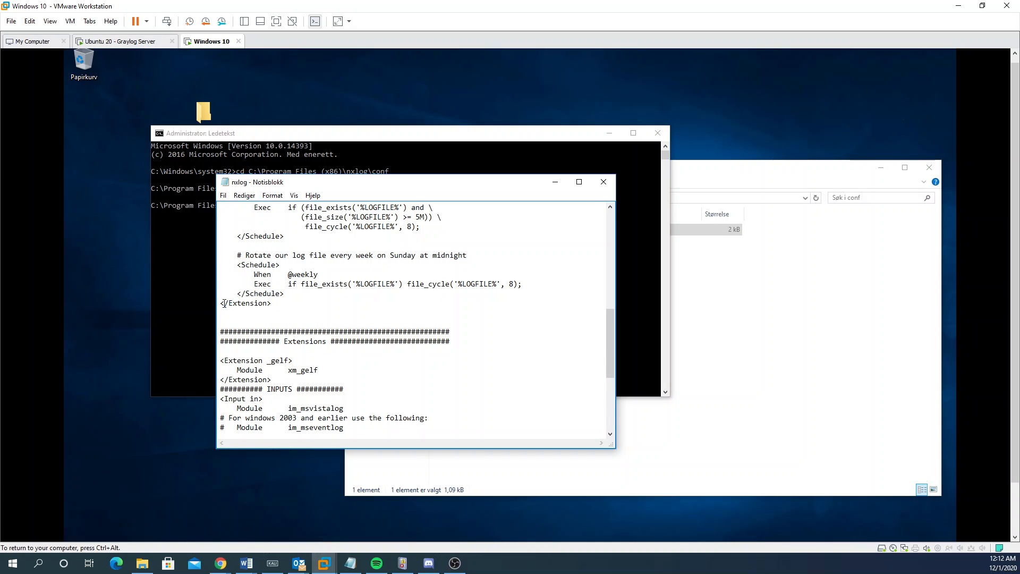
Step: Check the pasted blocks and set the output Host to 192.168.48.136
{"action": "double_click", "coordinate": [259, 302]}
{"action": "left_click_drag", "start_coordinate": [242, 331], "coordinate": [415, 353]}
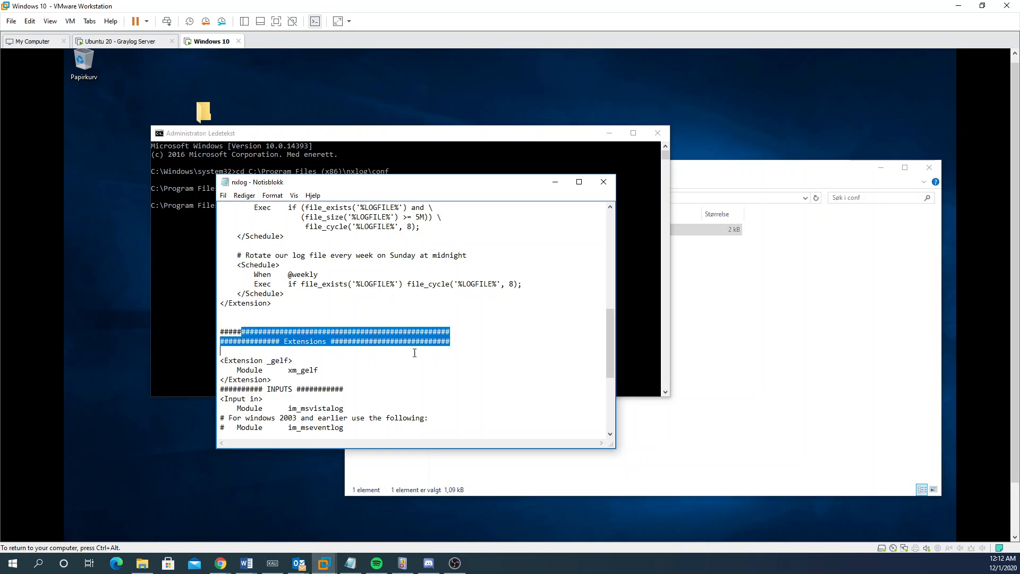
{"action": "scroll", "coordinate": [331, 347], "scroll_direction": "down", "scroll_amount": 6}
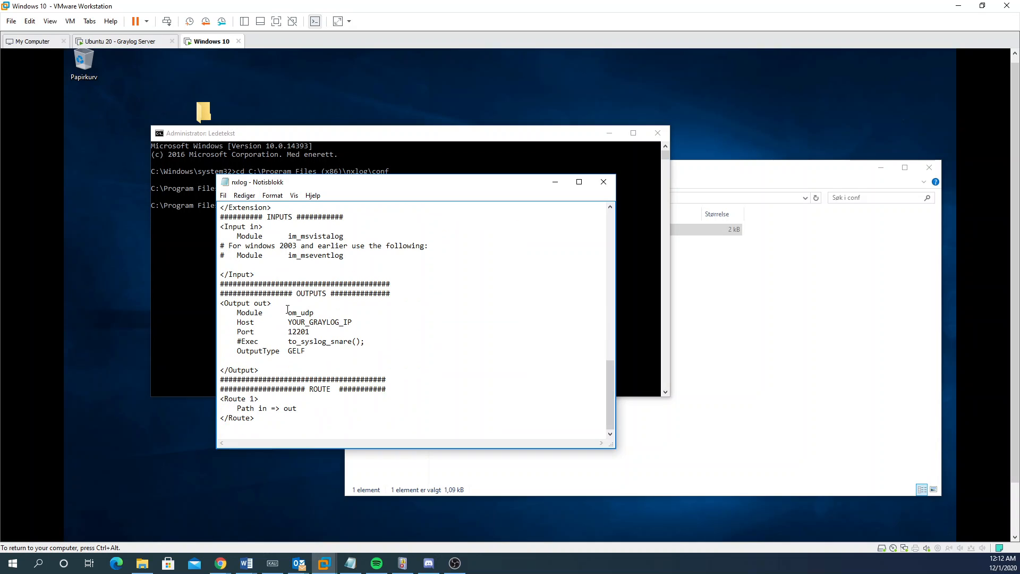
{"action": "left_click_drag", "start_coordinate": [249, 407], "coordinate": [288, 275]}
{"action": "left_click", "coordinate": [288, 275]}
{"action": "left_click_drag", "start_coordinate": [355, 321], "coordinate": [288, 322]}
{"action": "type", "text": "192.168.48.136"}
{"action": "left_click", "coordinate": [603, 181]}
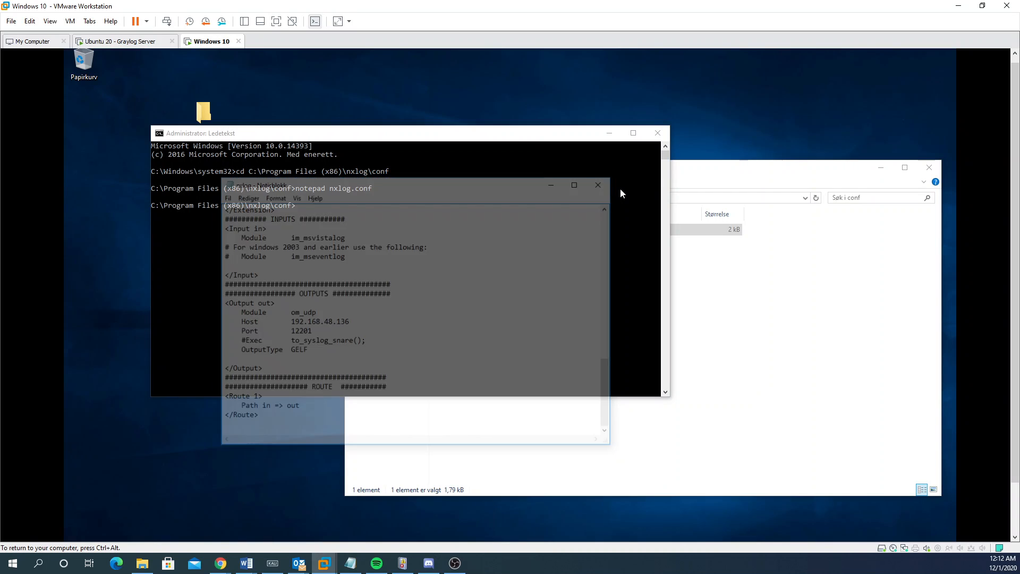
{"action": "double_click", "coordinate": [530, 232]}
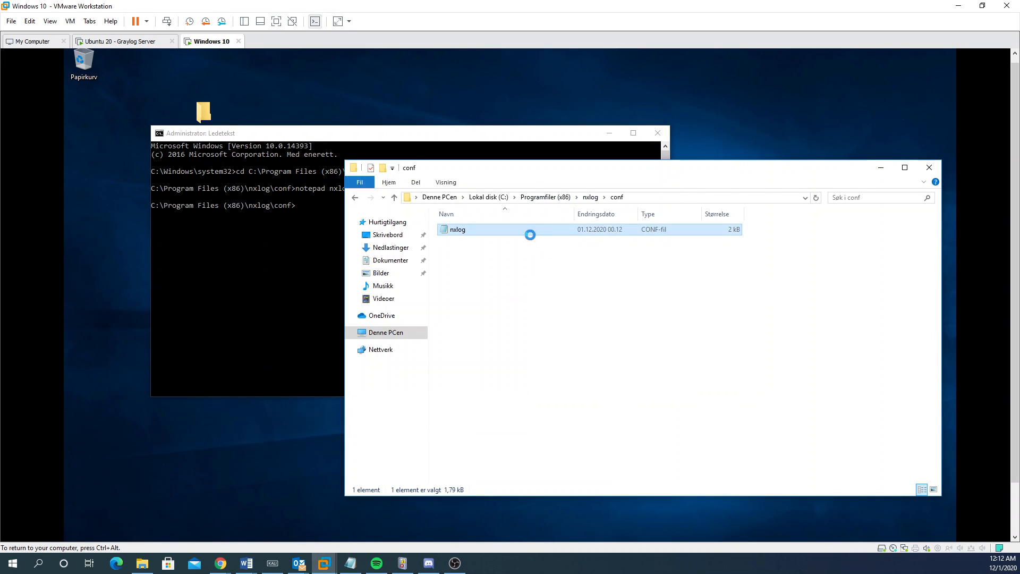
{"action": "scroll", "coordinate": [407, 327], "scroll_direction": "down", "scroll_amount": 3}
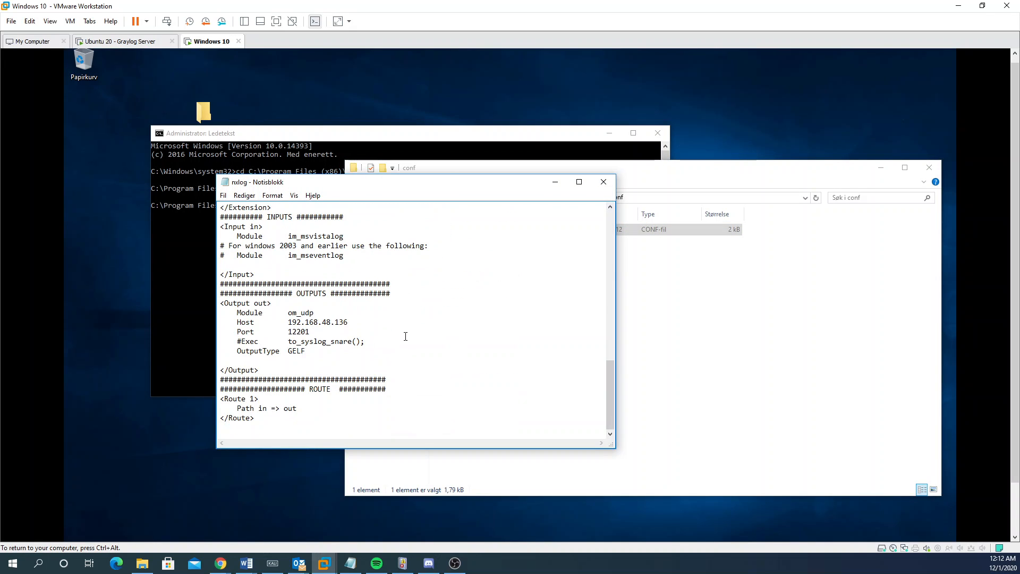
{"action": "left_click", "coordinate": [604, 182]}
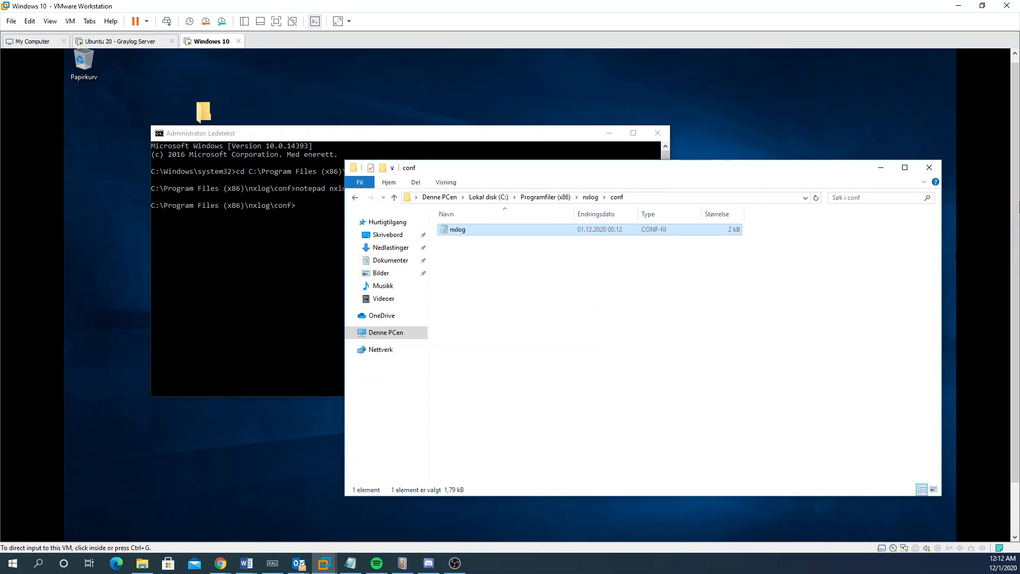
{"action": "left_click_drag", "start_coordinate": [1015, 208], "coordinate": [1015, 266]}
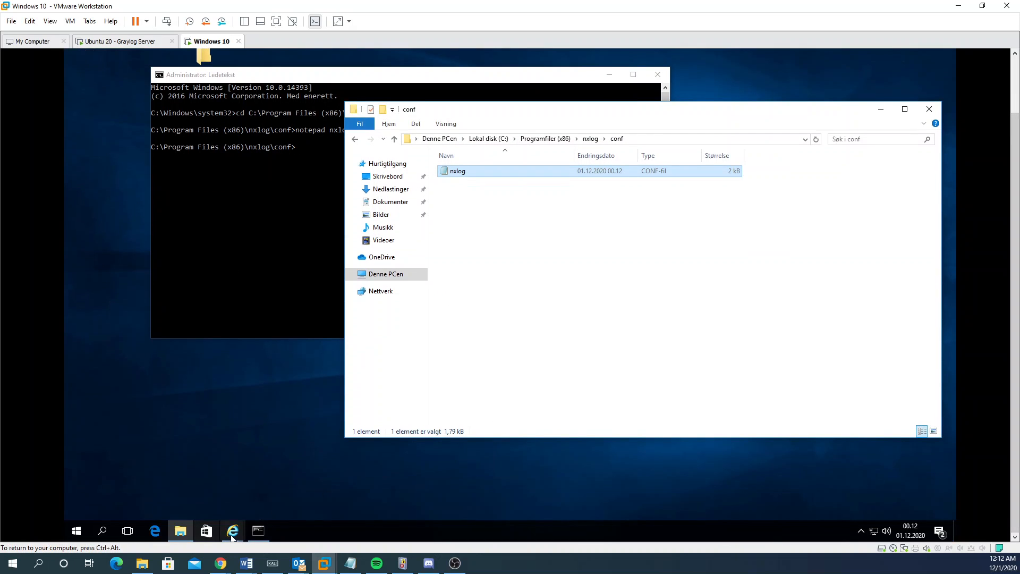
Step: Bring up Internet Explorer, then review and reload the Yallalabs nxlog tutorial page
{"action": "mouse_move", "coordinate": [232, 531]}
{"action": "left_click", "coordinate": [258, 471]}
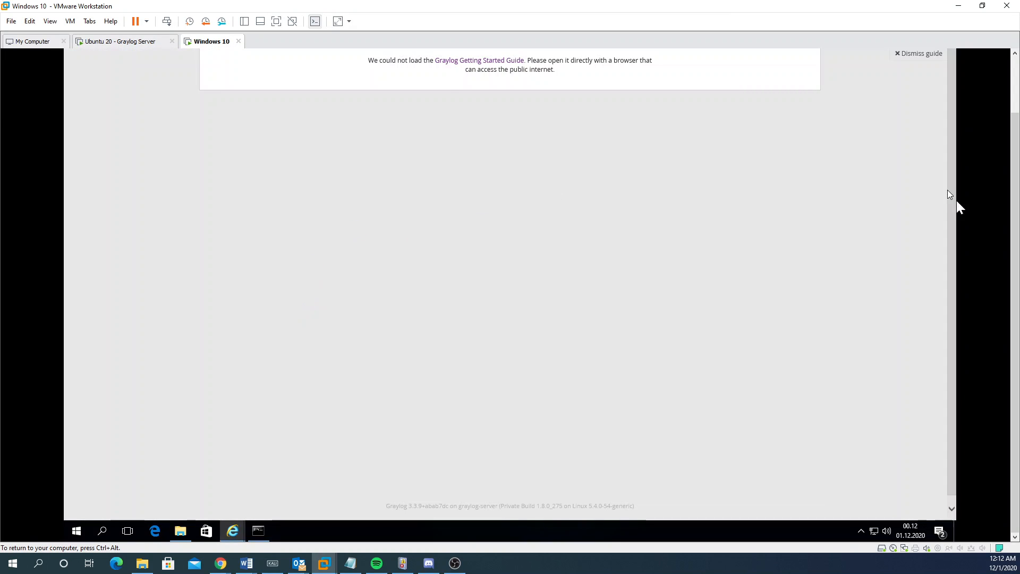
{"action": "left_click_drag", "start_coordinate": [1015, 206], "coordinate": [1015, 147]}
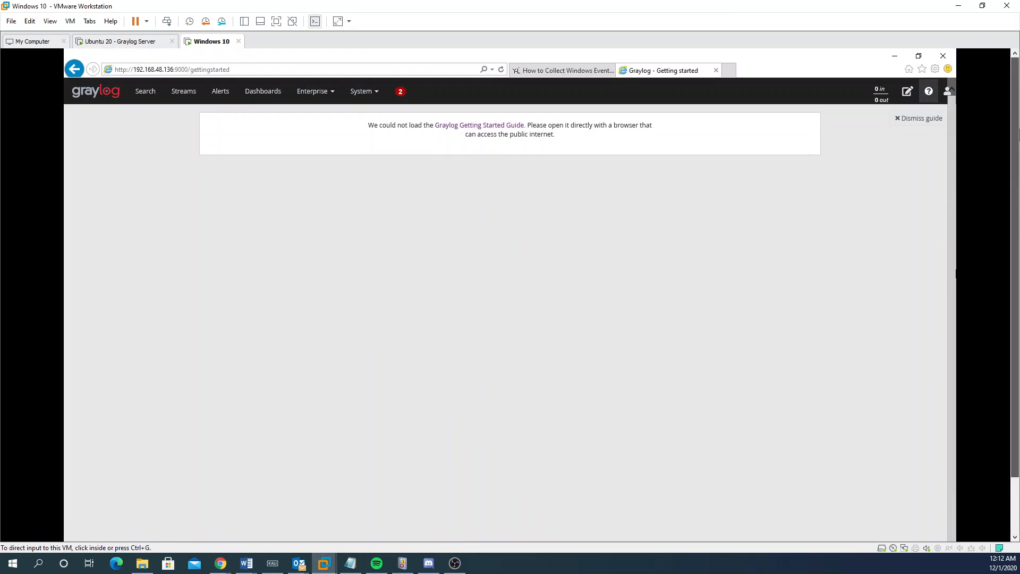
{"action": "left_click", "coordinate": [563, 71]}
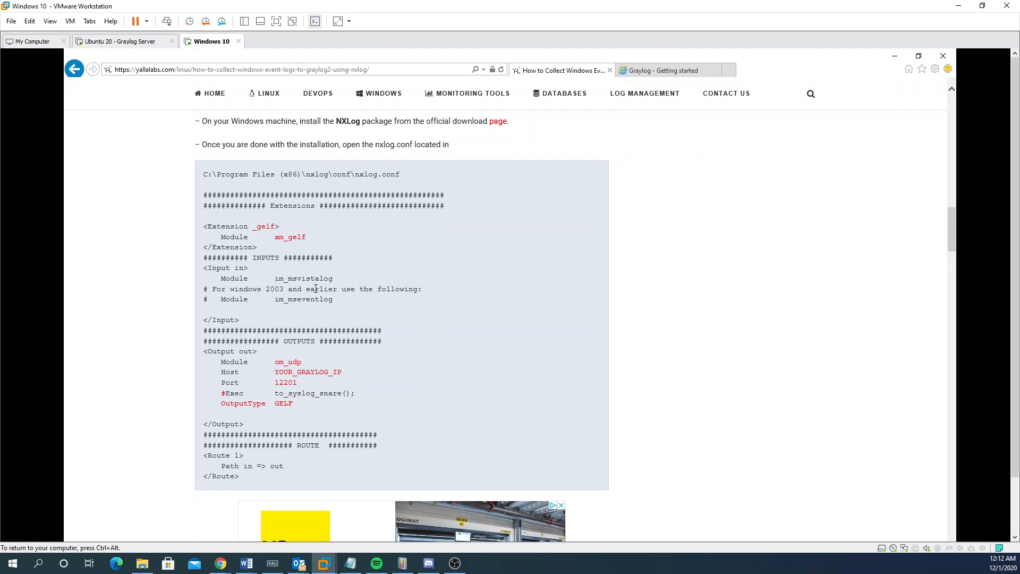
{"action": "scroll", "coordinate": [313, 287], "scroll_direction": "down", "scroll_amount": 12}
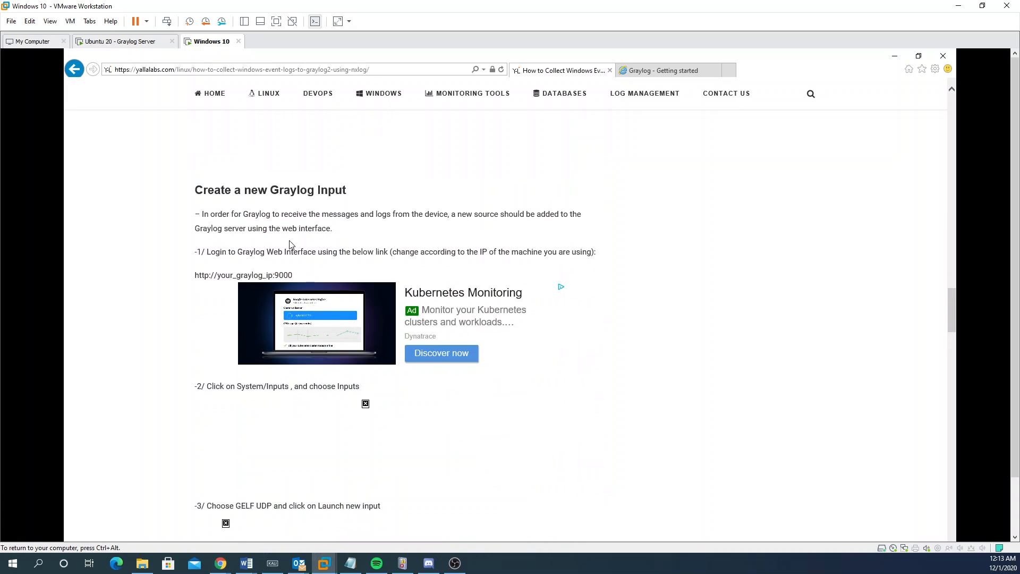
{"action": "scroll", "coordinate": [296, 253], "scroll_direction": "up", "scroll_amount": 5}
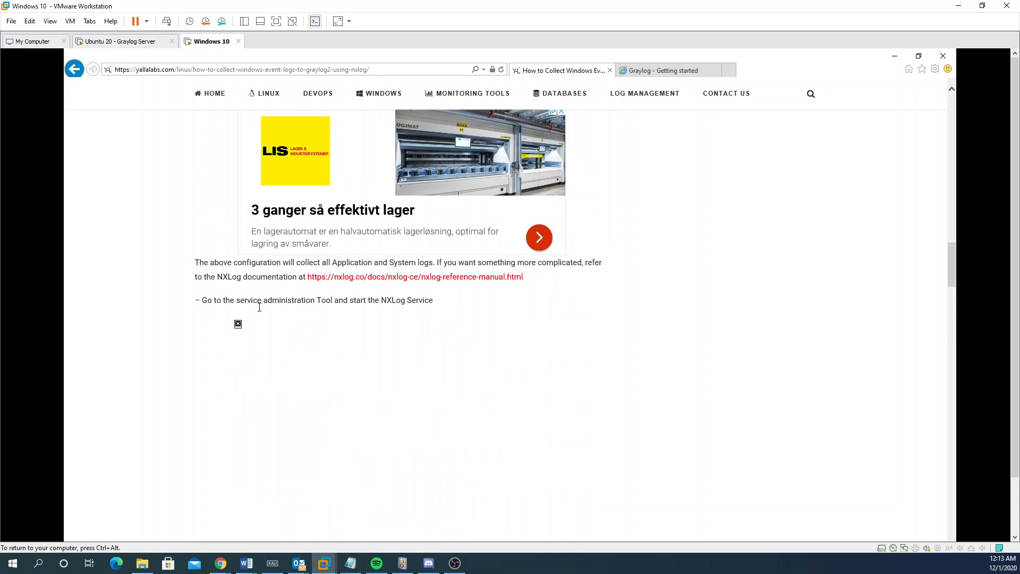
{"action": "left_click_drag", "start_coordinate": [237, 312], "coordinate": [330, 311]}
{"action": "left_click", "coordinate": [319, 310]}
{"action": "scroll", "coordinate": [318, 311], "scroll_direction": "down", "scroll_amount": 5}
{"action": "scroll", "coordinate": [318, 310], "scroll_direction": "down", "scroll_amount": 5}
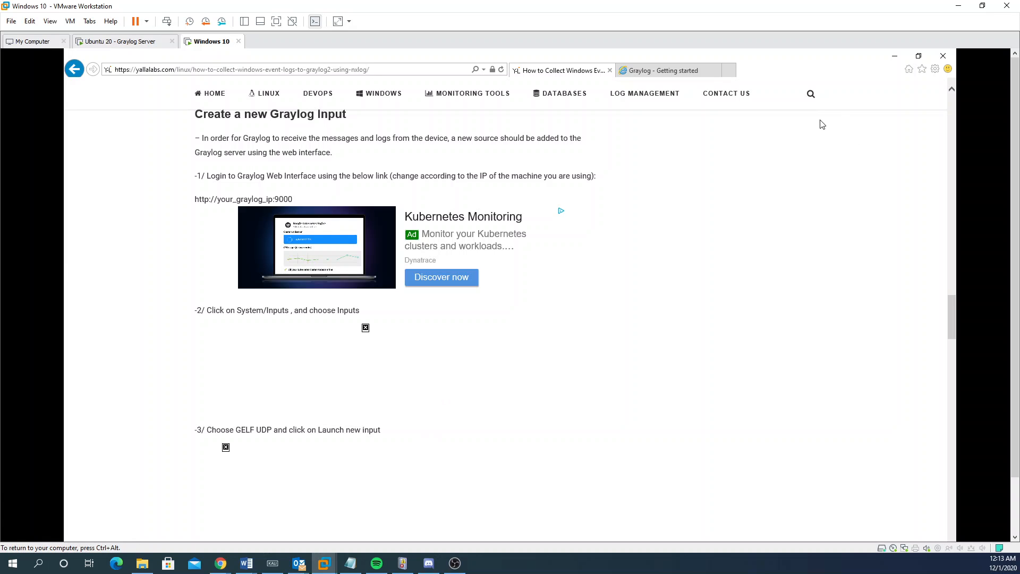
{"action": "key", "text": "F5"}
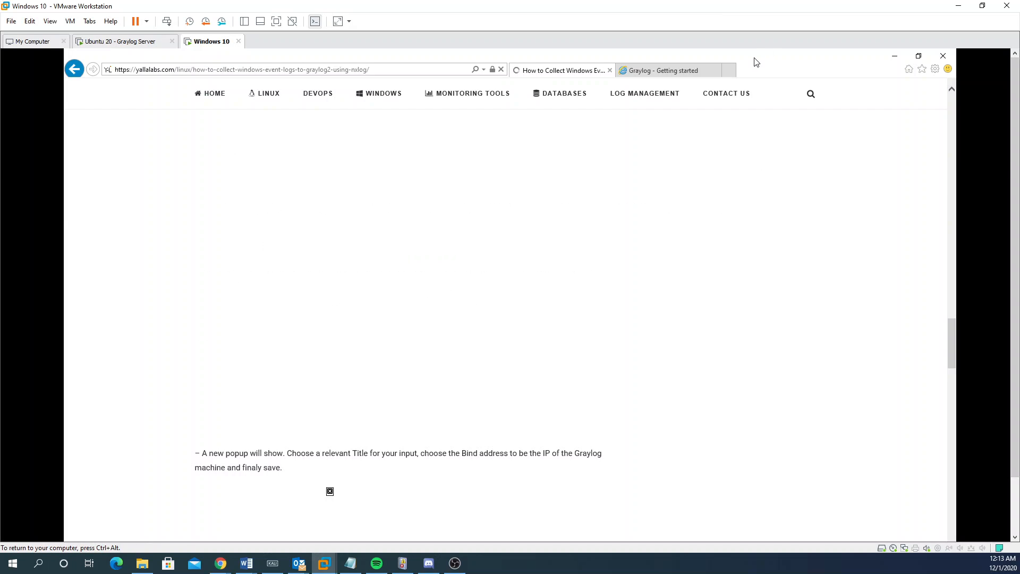
Step: Restore Internet Explorer to a smaller window and close only the Graylog tab
{"action": "double_click", "coordinate": [859, 75]}
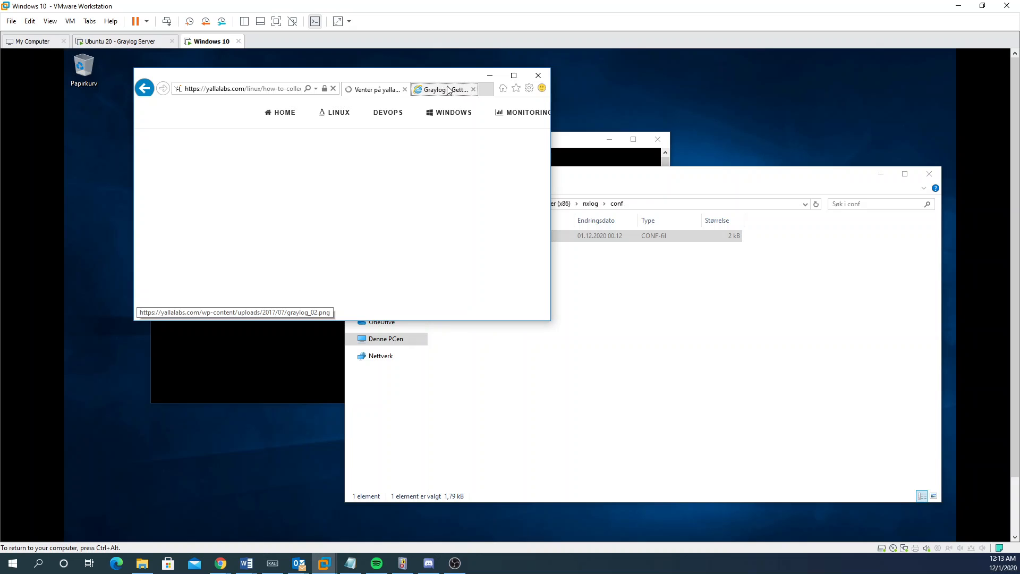
{"action": "left_click", "coordinate": [457, 90]}
{"action": "left_click", "coordinate": [542, 77]}
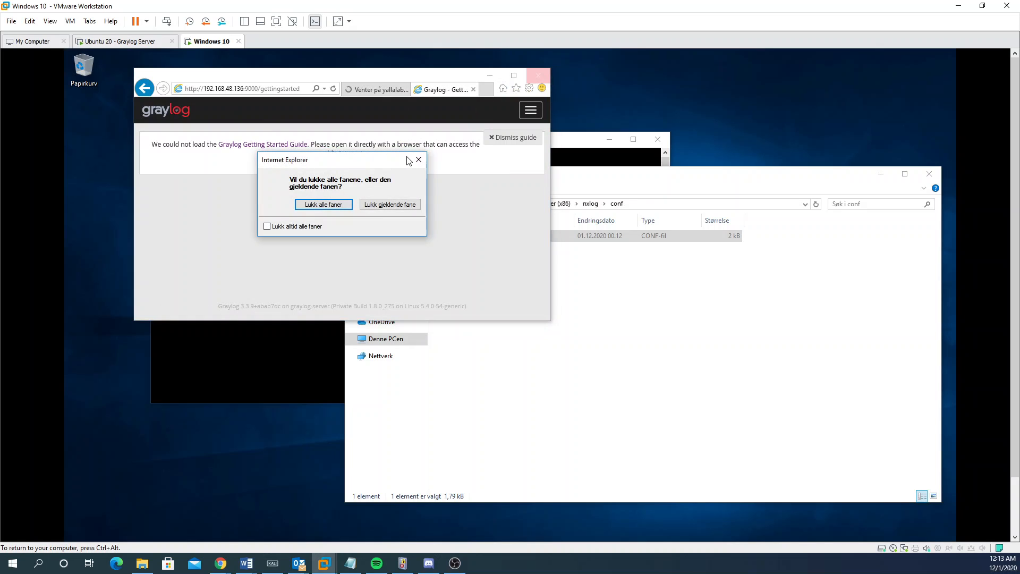
{"action": "left_click", "coordinate": [408, 205]}
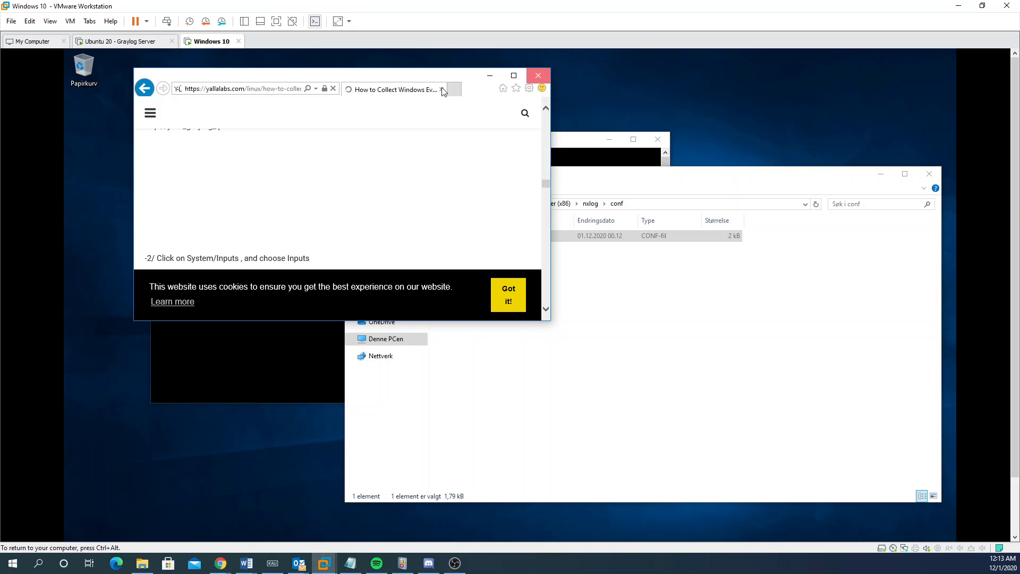
Step: Go to System > Inputs, select GELF UDP, and open its launch form with port 12201 prefilled
{"action": "left_click", "coordinate": [267, 89]}
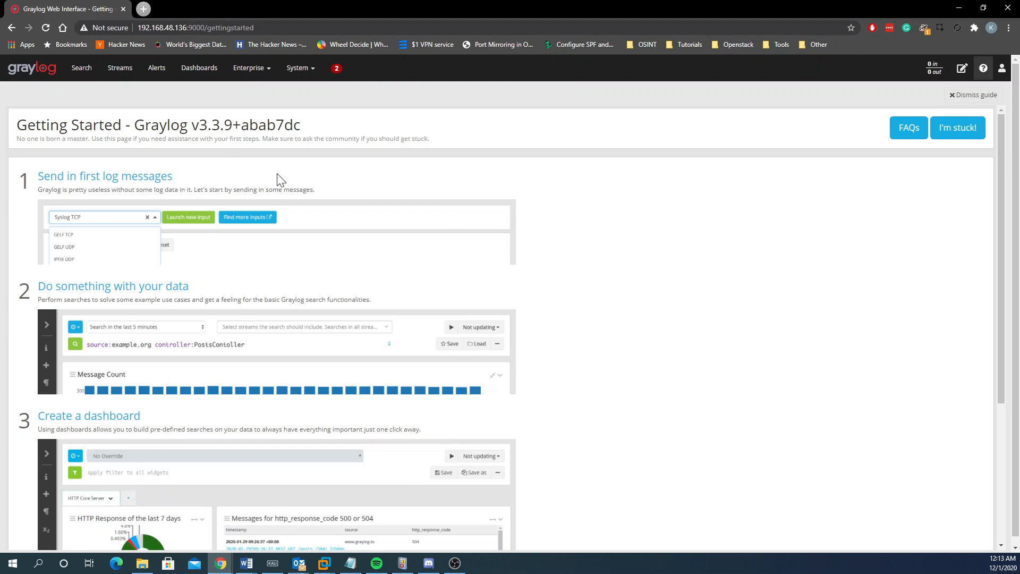
{"action": "left_click", "coordinate": [307, 70]}
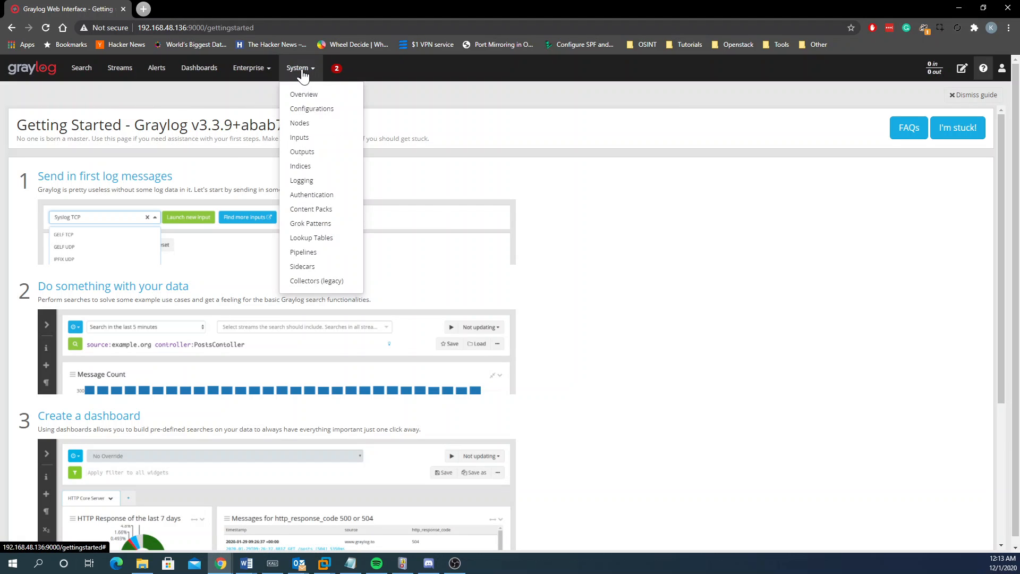
{"action": "left_click", "coordinate": [325, 137]}
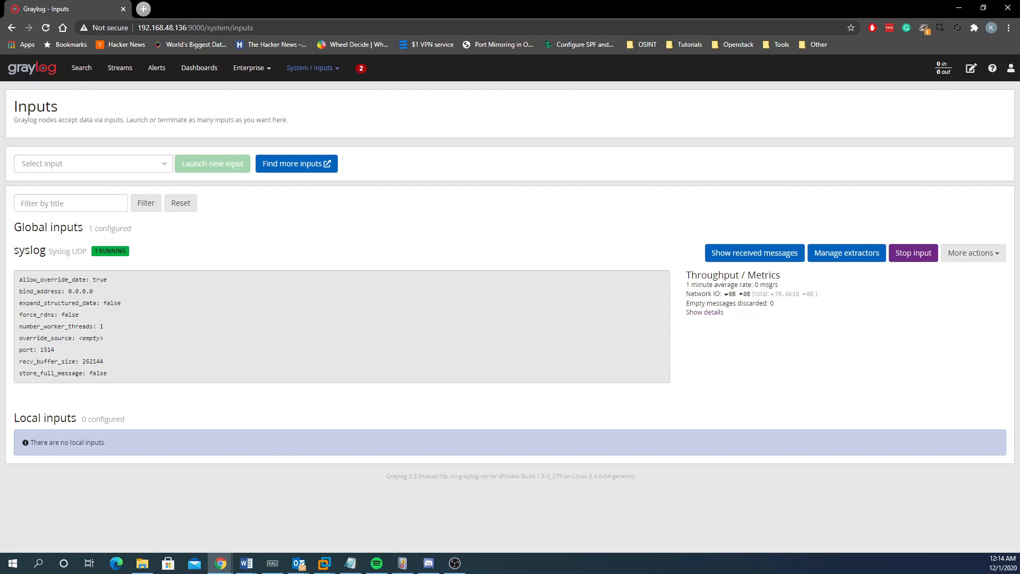
{"action": "left_click", "coordinate": [158, 165]}
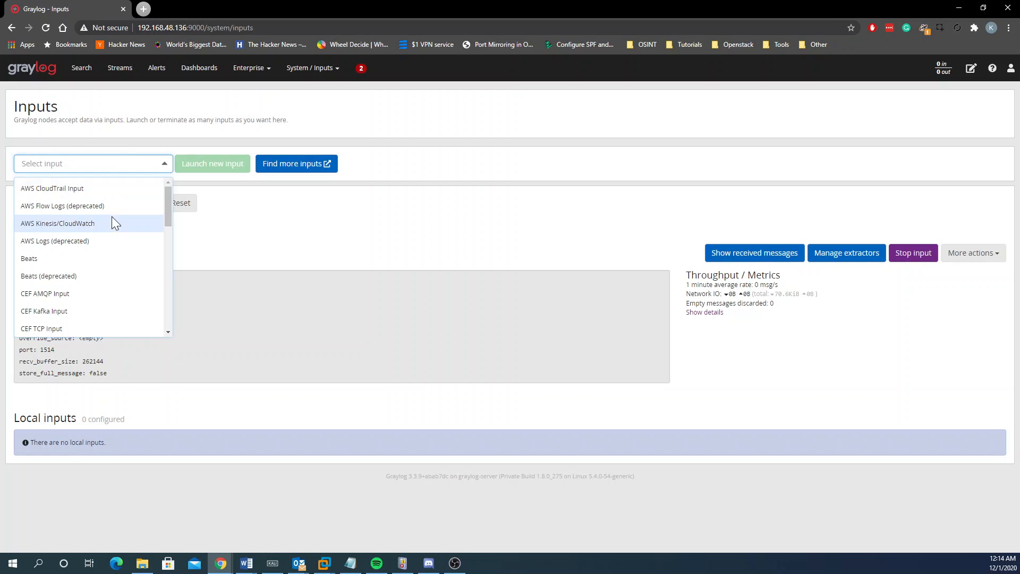
{"action": "scroll", "coordinate": [96, 291], "scroll_direction": "down", "scroll_amount": 4}
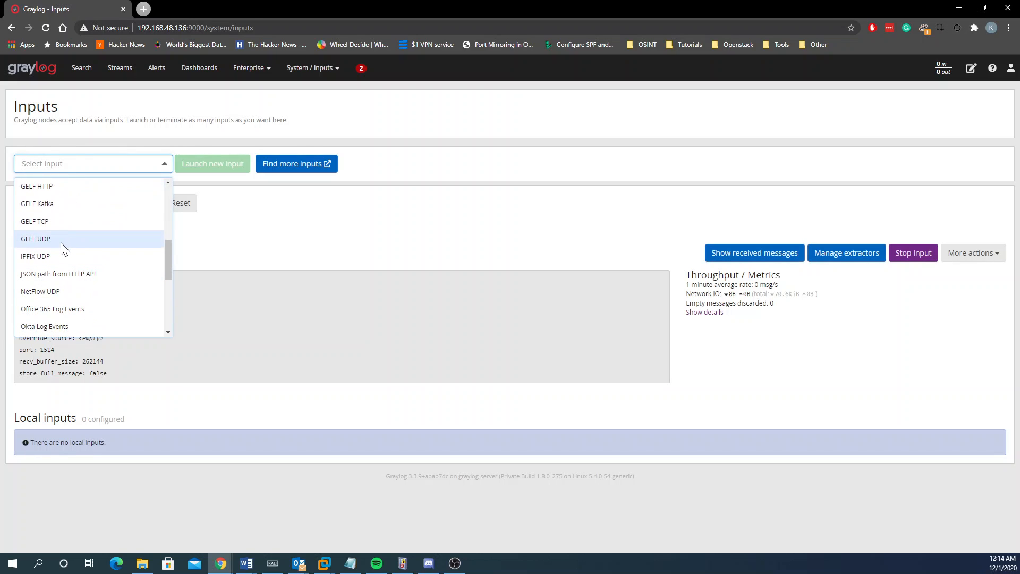
{"action": "left_click", "coordinate": [33, 239]}
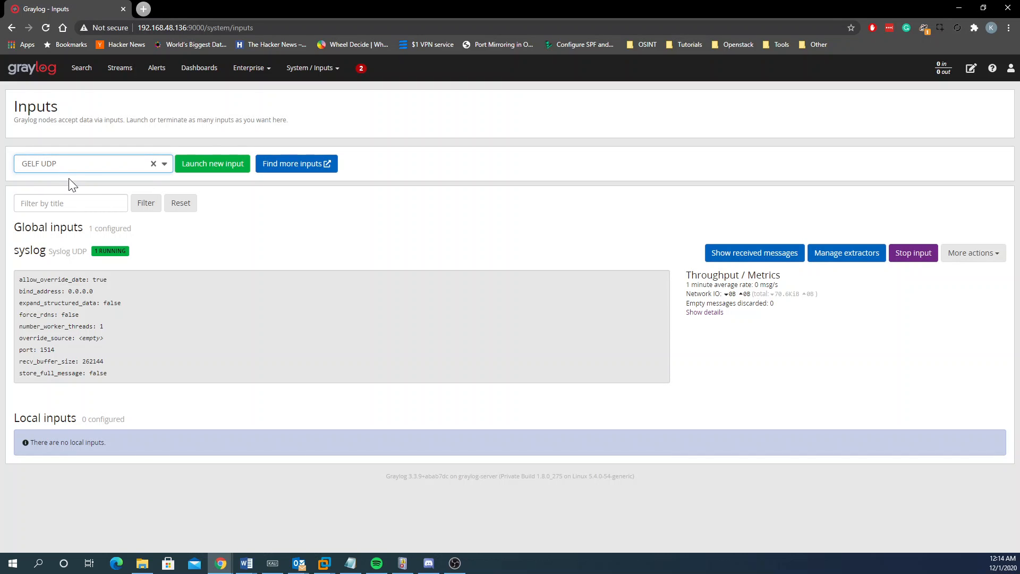
{"action": "left_click", "coordinate": [221, 165]}
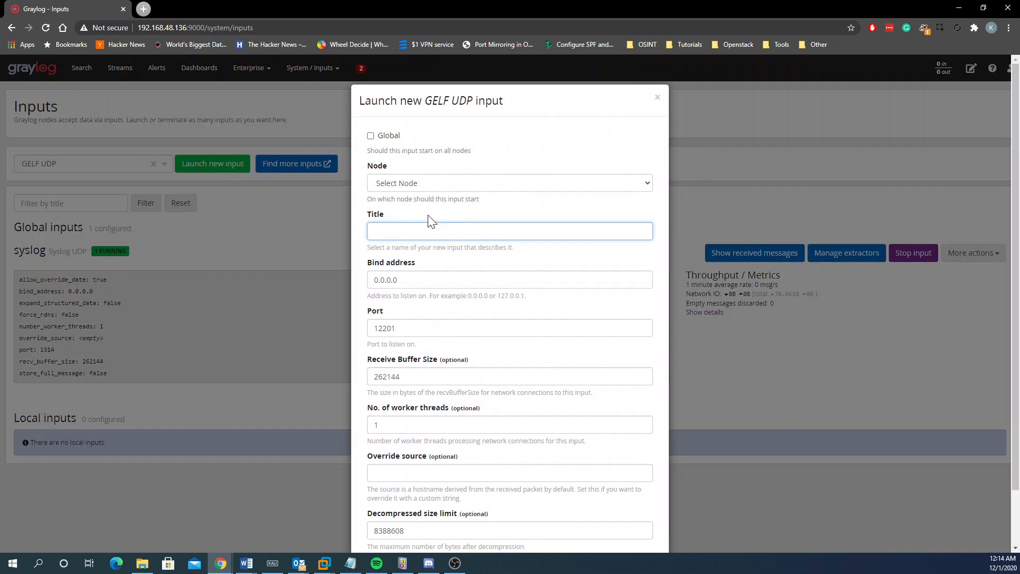
Step: Mark the new GELF UDP input as Global, leaving the node unselected
{"action": "double_click", "coordinate": [393, 137]}
{"action": "left_click", "coordinate": [425, 183]}
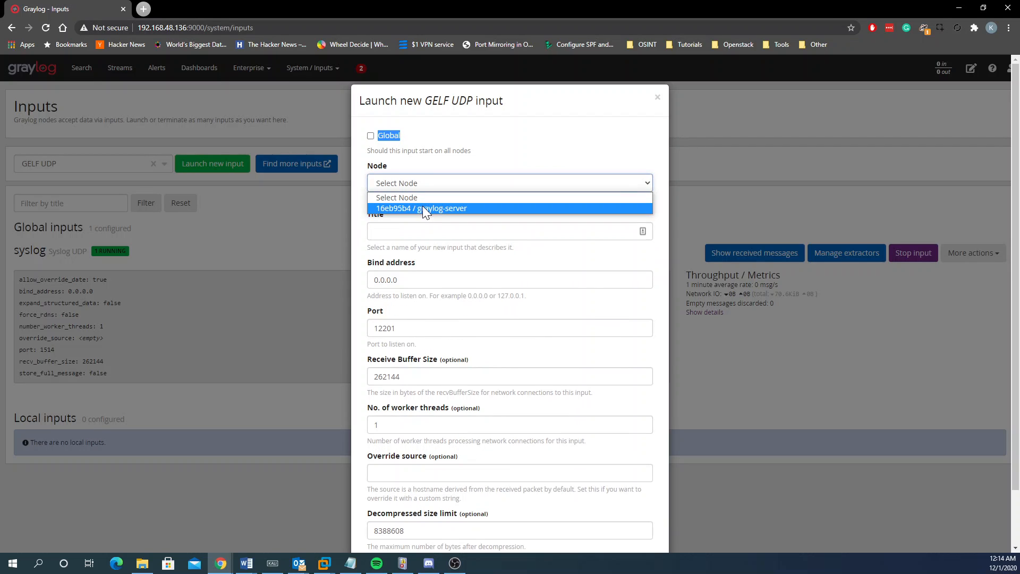
{"action": "left_click", "coordinate": [423, 209]}
{"action": "left_click", "coordinate": [410, 181]}
{"action": "left_click", "coordinate": [407, 197]}
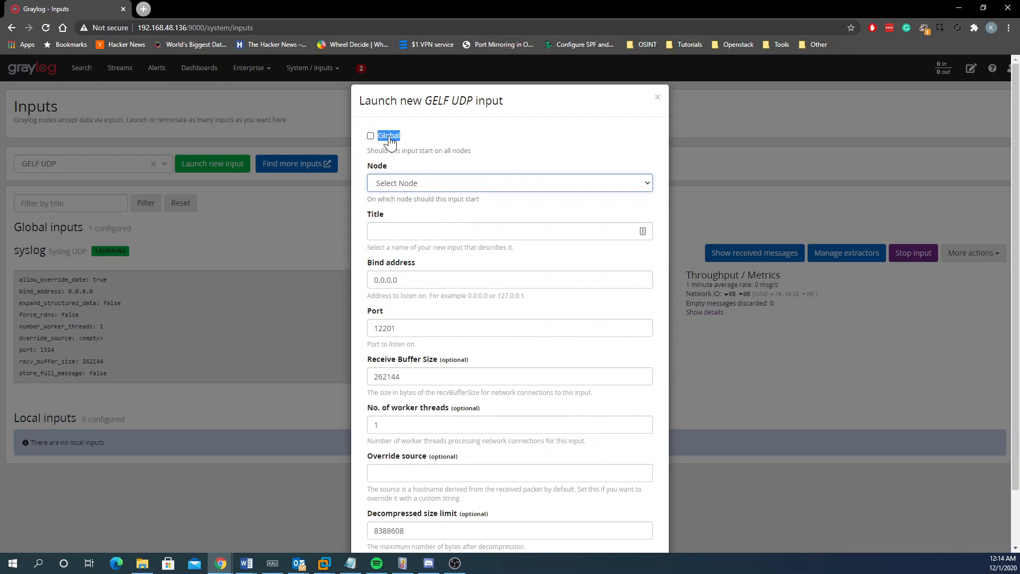
{"action": "left_click", "coordinate": [390, 140]}
Step: Title the input 'Windows Logs' on port 12201, save it, and start it
{"action": "left_click", "coordinate": [410, 181]}
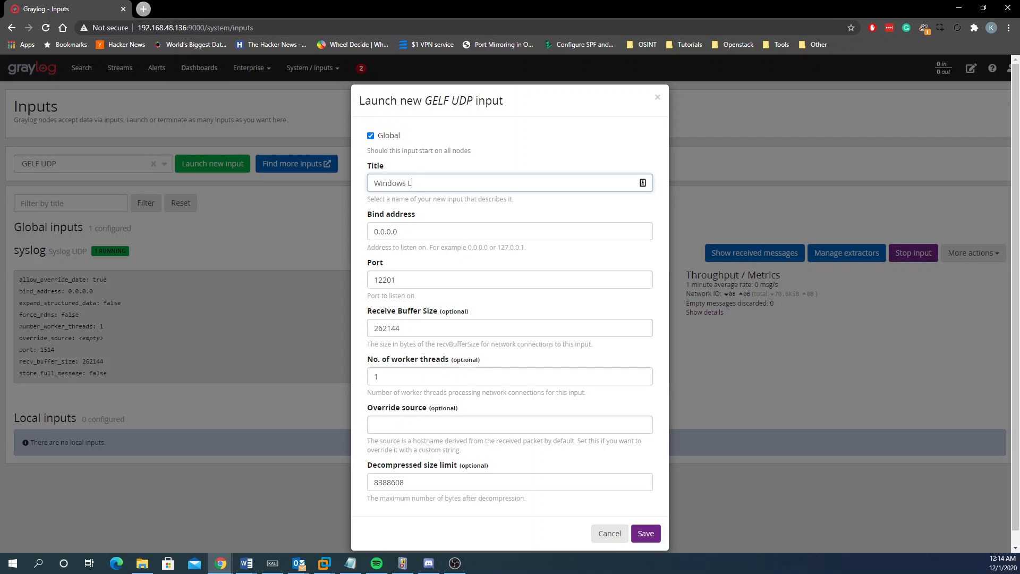
{"action": "key", "text": "Tab"}
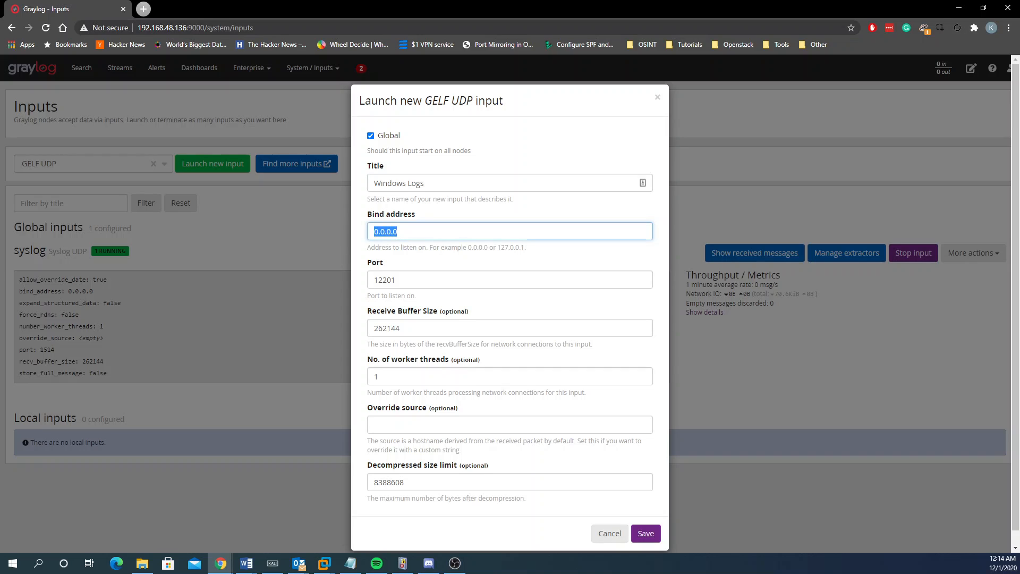
{"action": "key", "text": "Tab"}
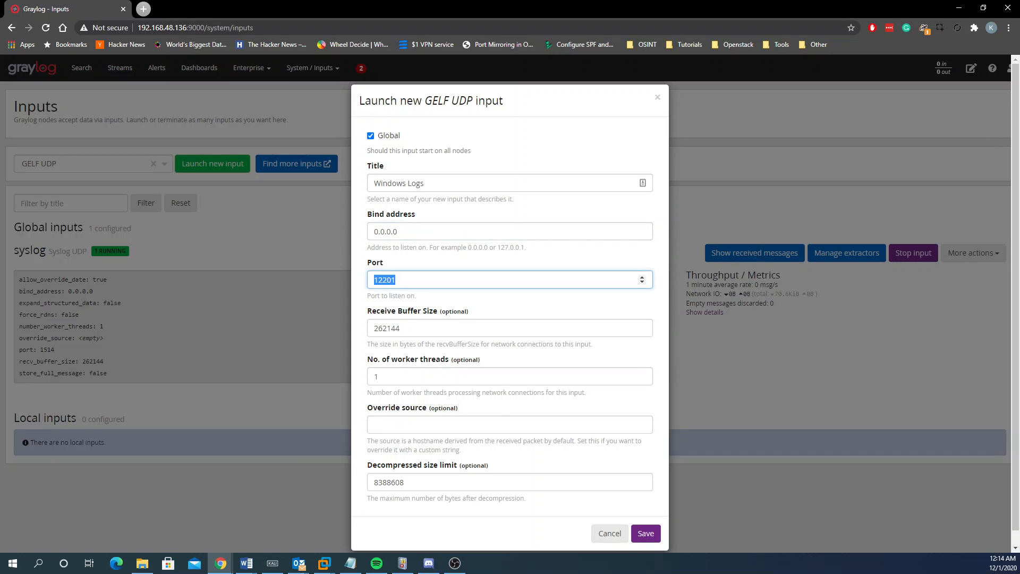
{"action": "scroll", "coordinate": [433, 364], "scroll_direction": "down", "scroll_amount": 1}
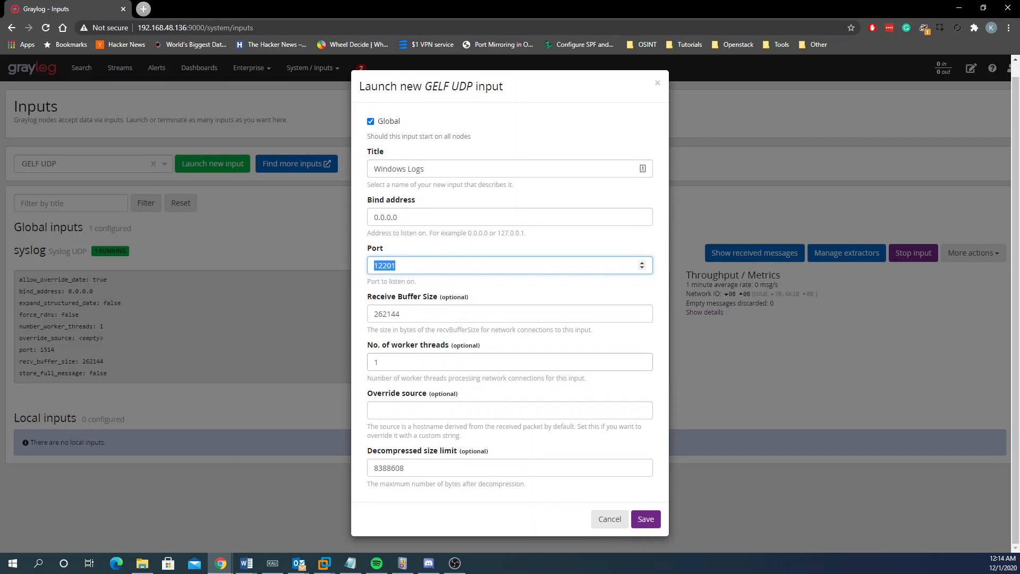
{"action": "left_click", "coordinate": [646, 520]}
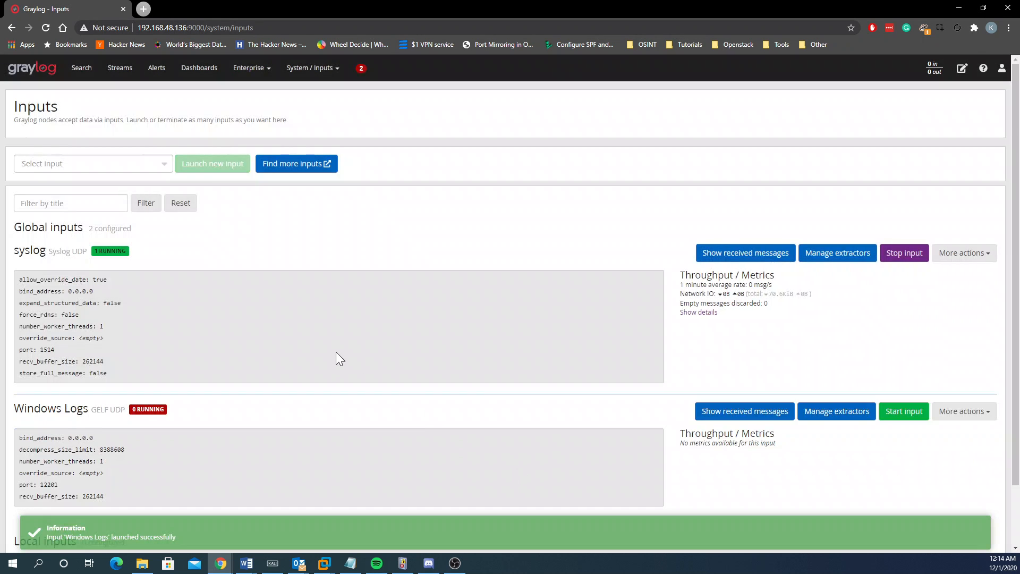
{"action": "scroll", "coordinate": [327, 372], "scroll_direction": "down", "scroll_amount": 1}
{"action": "left_click", "coordinate": [904, 342]}
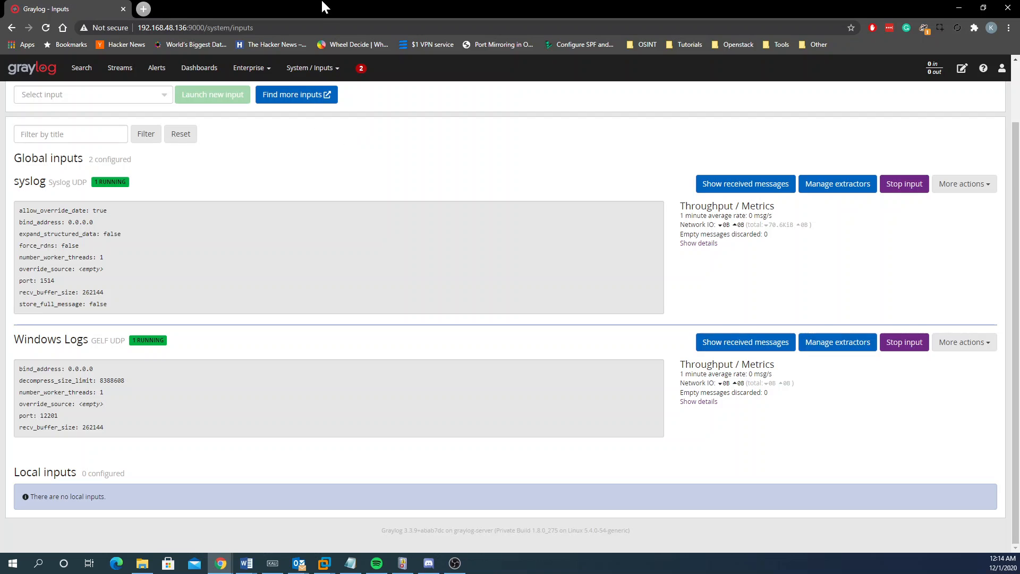
{"action": "left_click_drag", "start_coordinate": [325, 6], "coordinate": [570, 92]}
Step: Launch the Services (Tjenester) console in the Windows 10 VM via a 'serv' Start search
{"action": "left_click", "coordinate": [220, 302]}
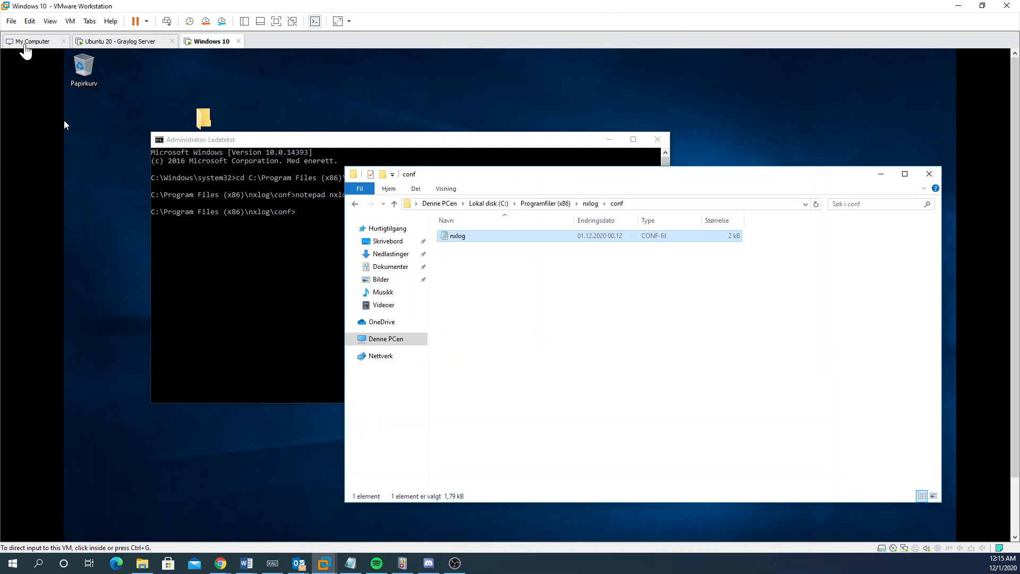
{"action": "left_click", "coordinate": [93, 138]}
{"action": "left_click_drag", "start_coordinate": [1015, 239], "coordinate": [1015, 314]}
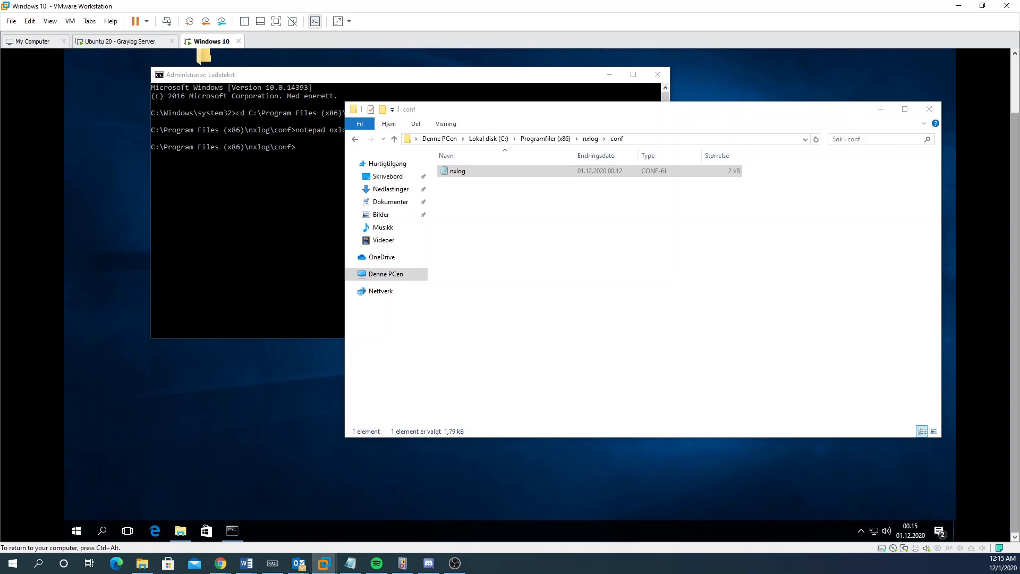
{"action": "left_click", "coordinate": [76, 530]}
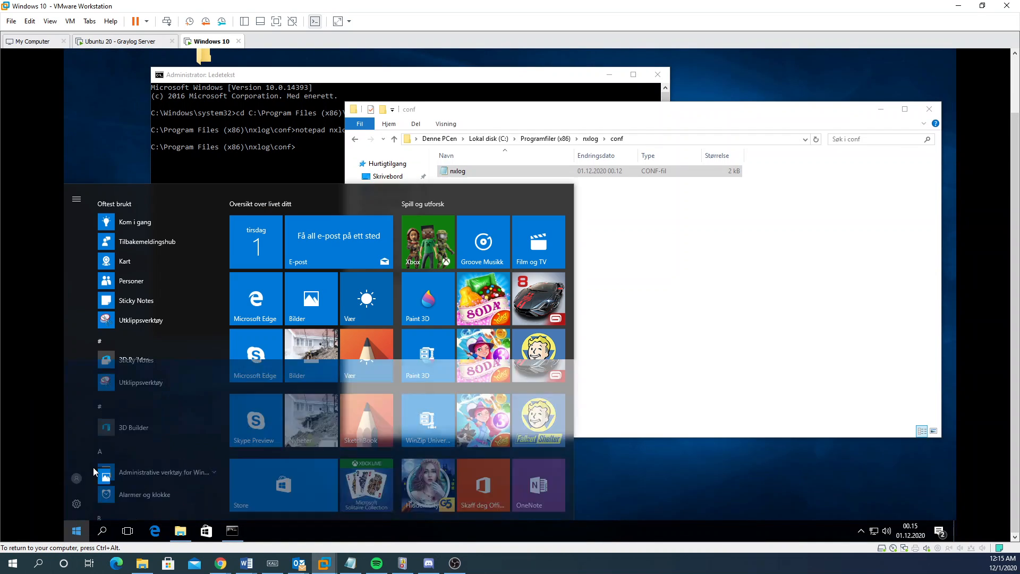
{"action": "type", "text": "serv"}
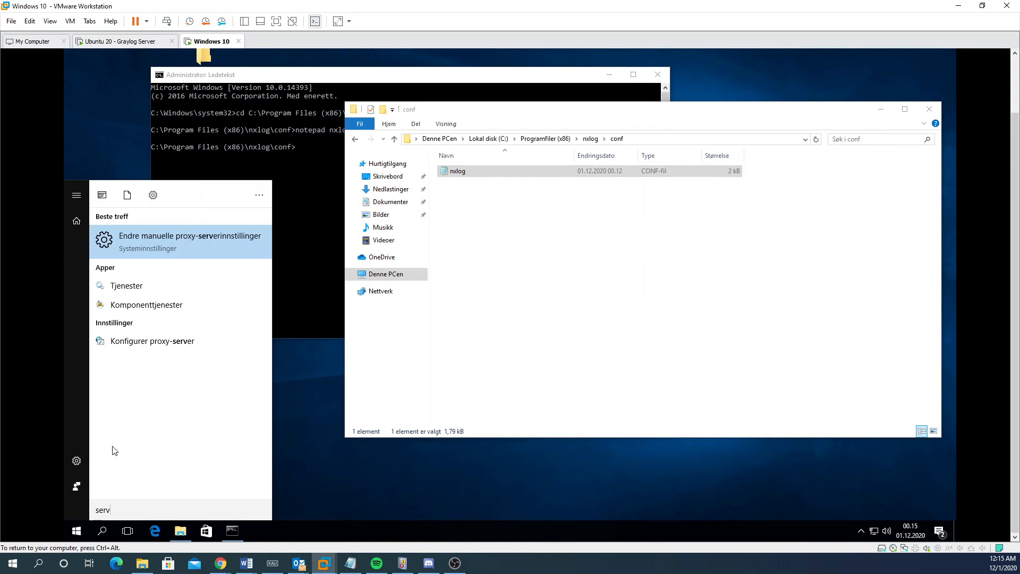
{"action": "key", "text": "Down"}
{"action": "key", "text": "Return"}
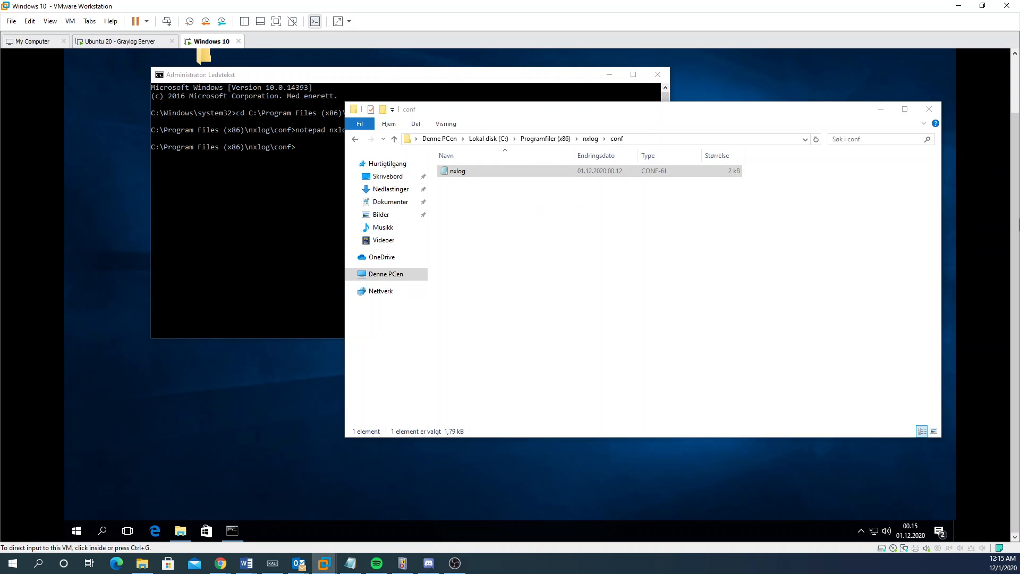
Step: Find the nxlog service in the list and start it
{"action": "left_click_drag", "start_coordinate": [1016, 216], "coordinate": [1016, 150]}
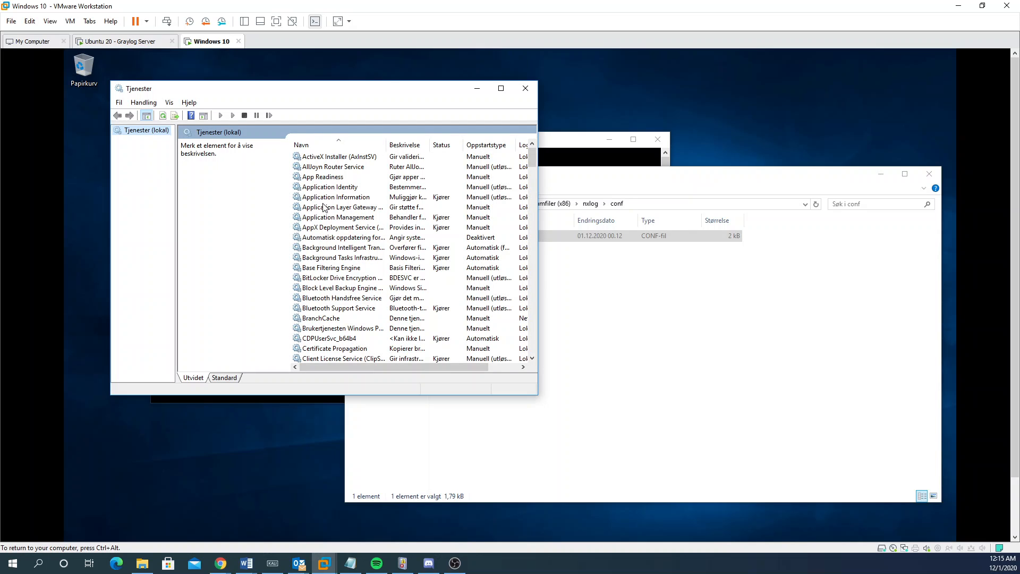
{"action": "left_click", "coordinate": [342, 229]}
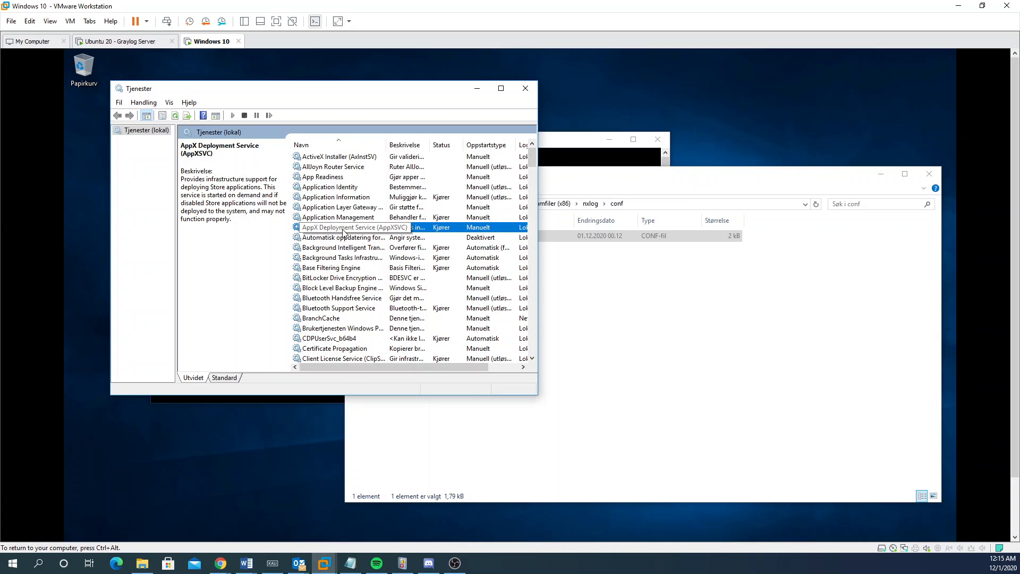
{"action": "type", "text": "nxlog"}
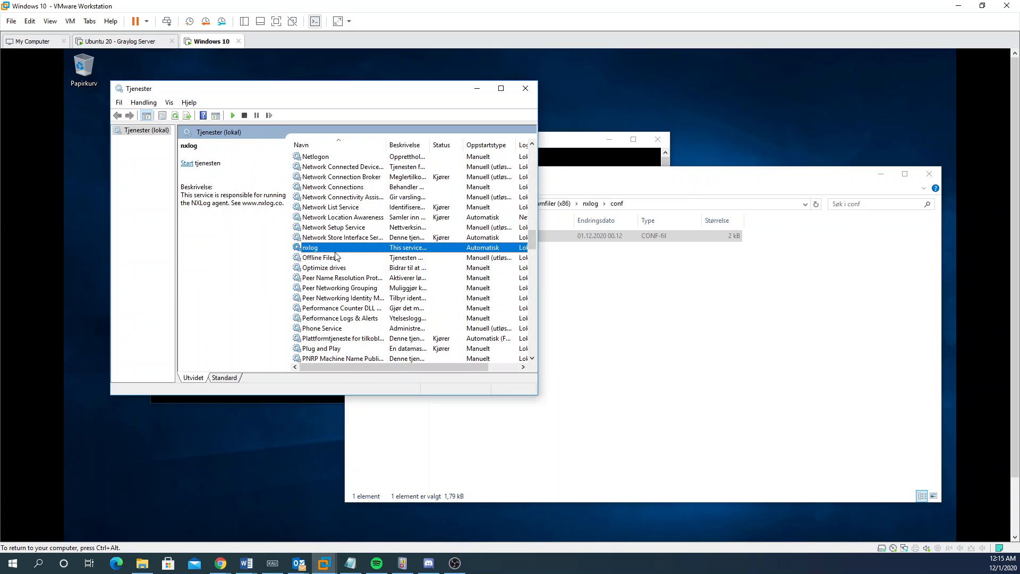
{"action": "right_click", "coordinate": [433, 249]}
{"action": "left_click", "coordinate": [463, 255]}
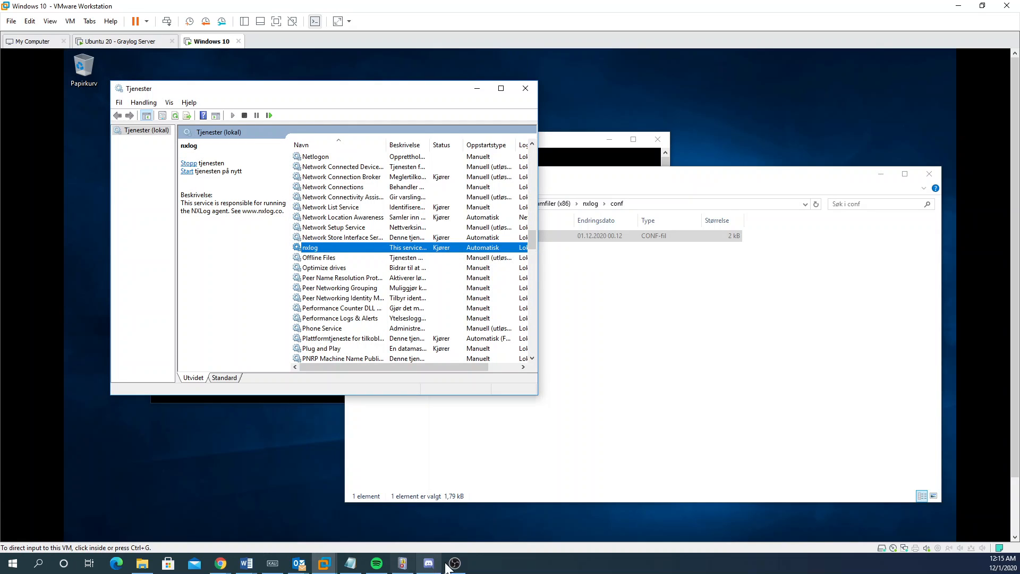
{"action": "left_click_drag", "start_coordinate": [454, 8], "coordinate": [359, 136]}
{"action": "double_click", "coordinate": [617, 87]}
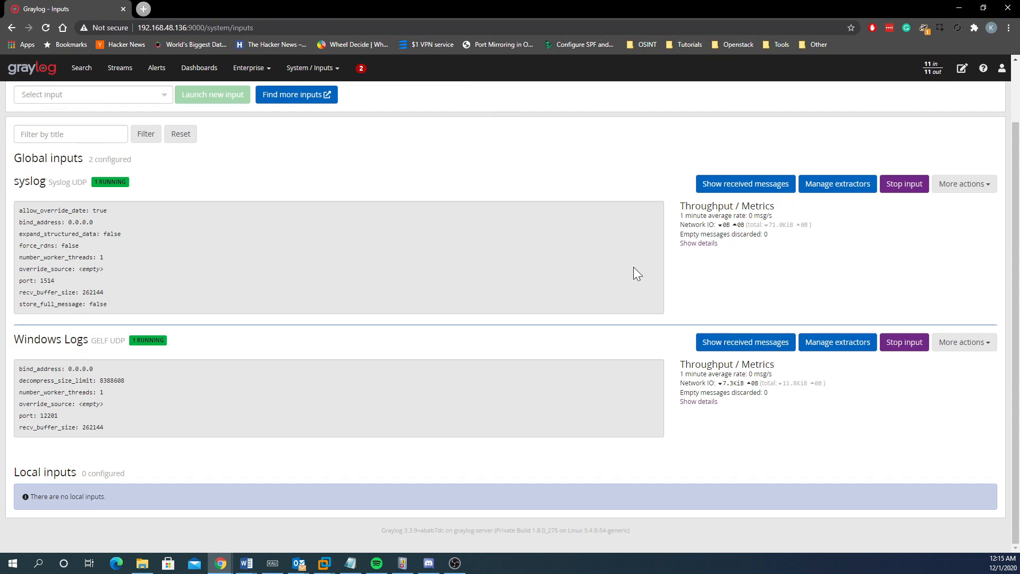
{"action": "left_click_drag", "start_coordinate": [726, 383], "coordinate": [762, 383]}
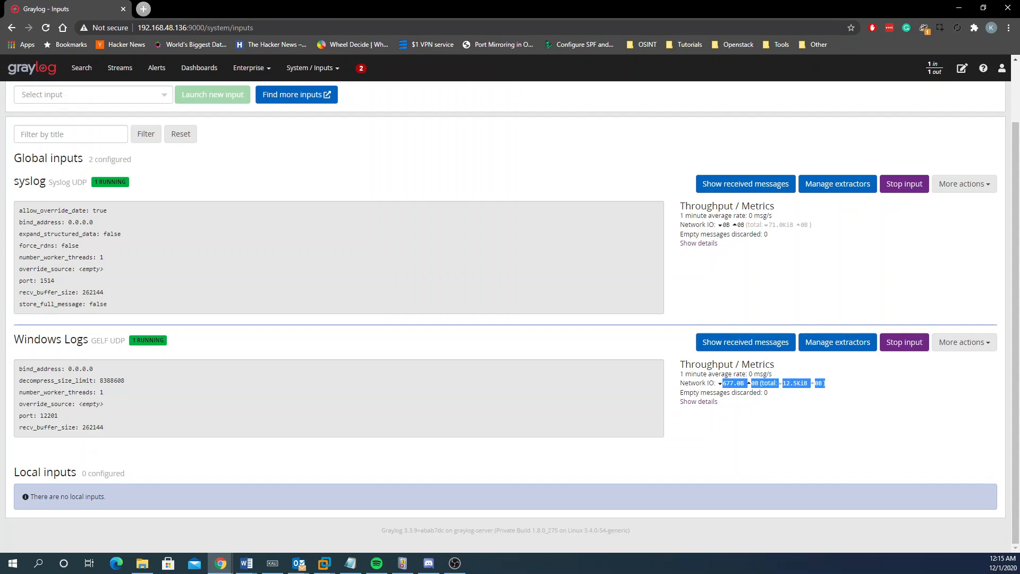
{"action": "left_click_drag", "start_coordinate": [825, 383], "coordinate": [684, 384]}
{"action": "triple_click", "coordinate": [684, 383]}
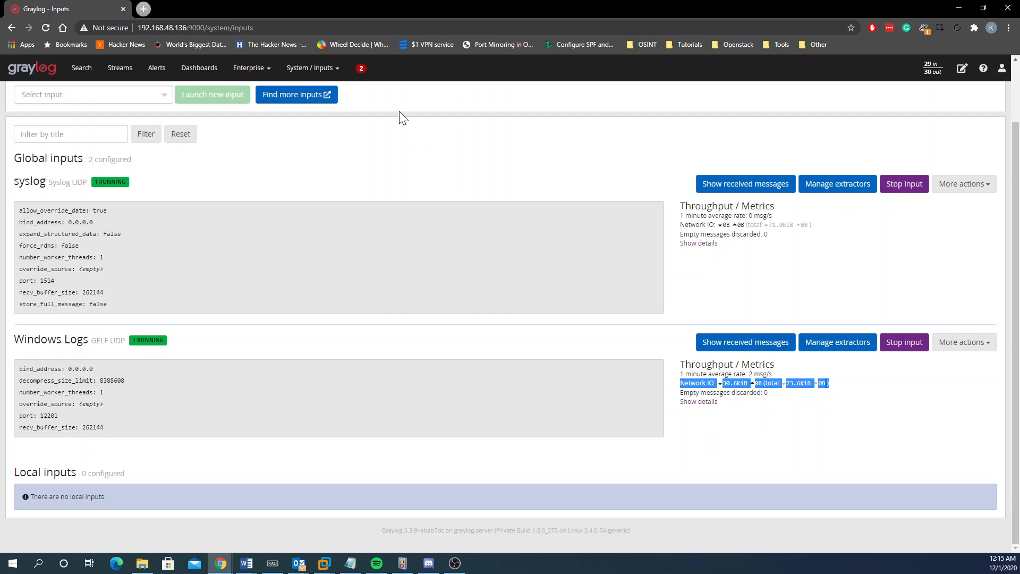
{"action": "left_click_drag", "start_coordinate": [356, 6], "coordinate": [597, 108]}
{"action": "left_click", "coordinate": [300, 137]}
{"action": "double_click", "coordinate": [300, 137]}
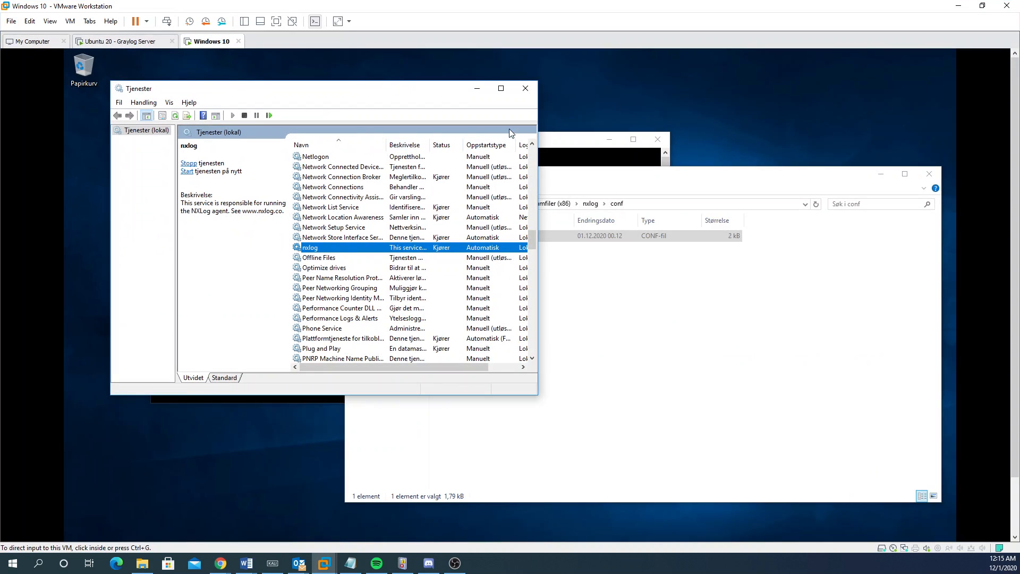
Step: Close Services and open the computer name settings from Denne PCen's Properties
{"action": "left_click", "coordinate": [525, 88]}
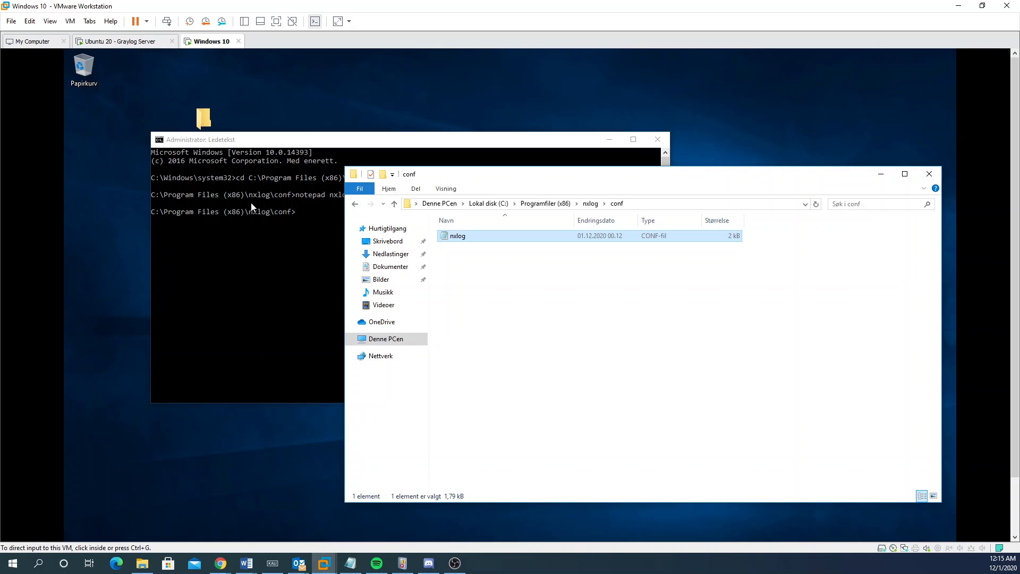
{"action": "left_click", "coordinate": [127, 128]}
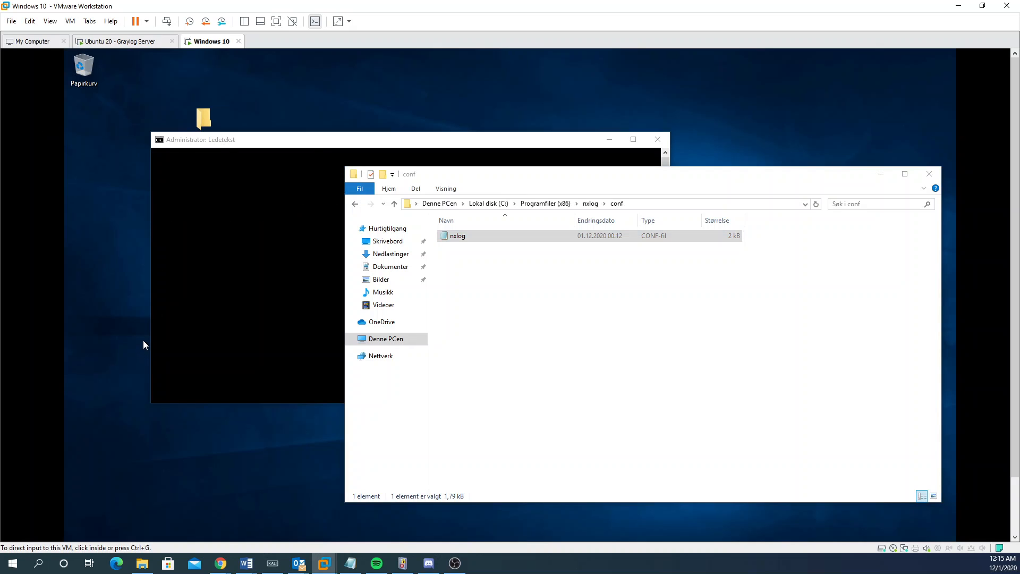
{"action": "left_click_drag", "start_coordinate": [1015, 137], "coordinate": [1015, 212]}
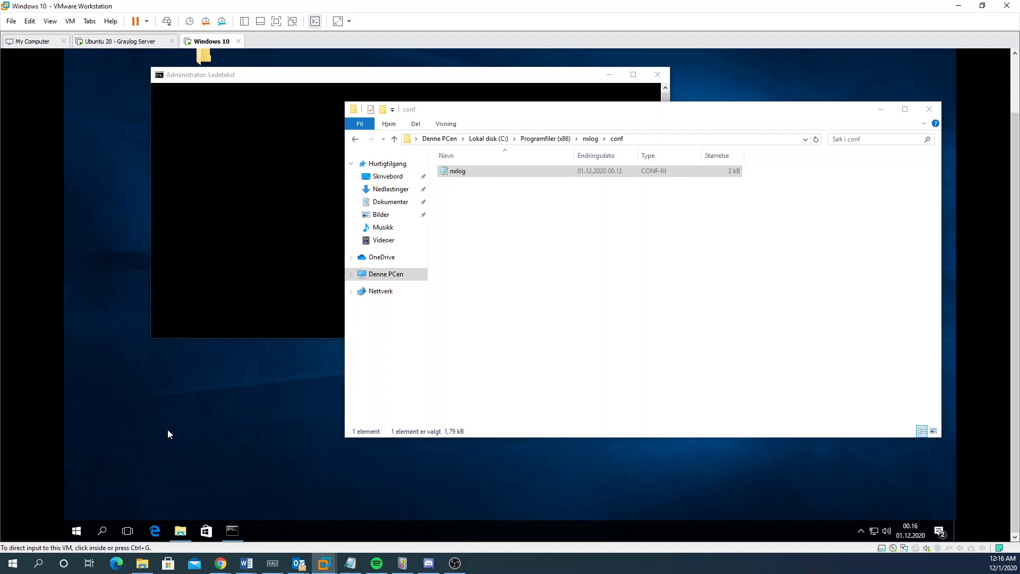
{"action": "key", "text": "super"}
{"action": "key", "text": "super"}
{"action": "key", "text": "super"}
{"action": "type", "text": "pc"}
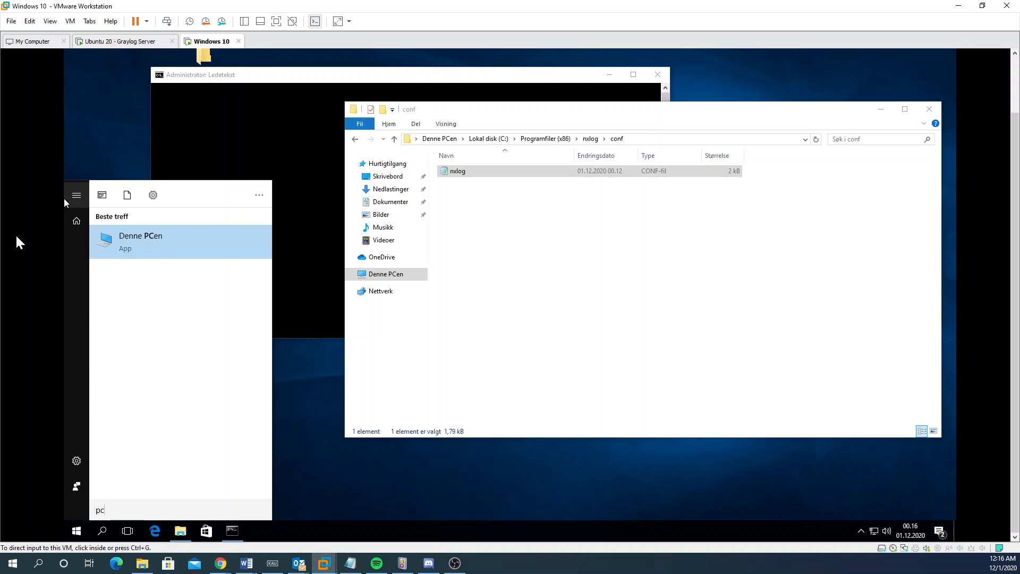
{"action": "right_click", "coordinate": [191, 248]}
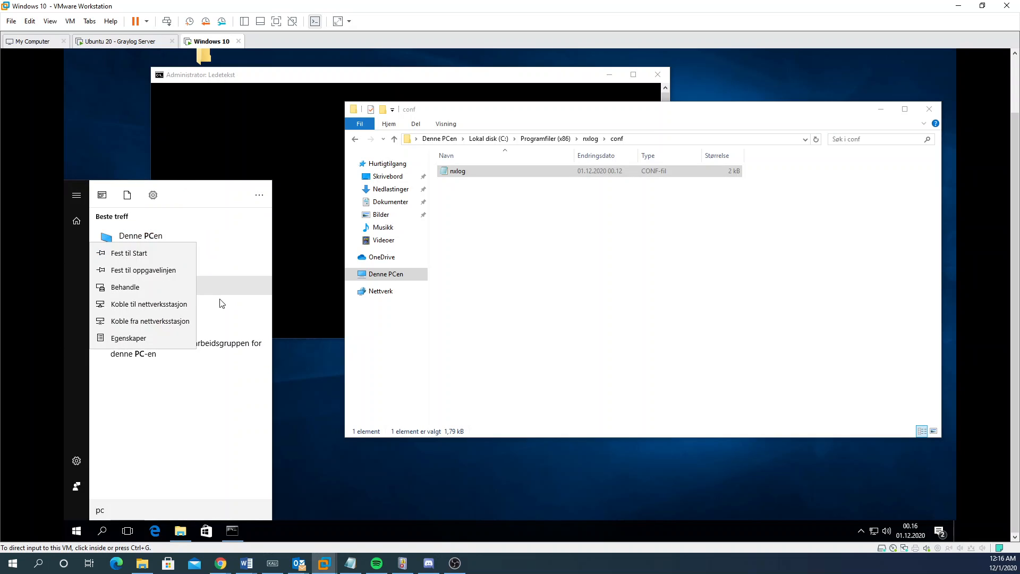
{"action": "left_click", "coordinate": [164, 336]}
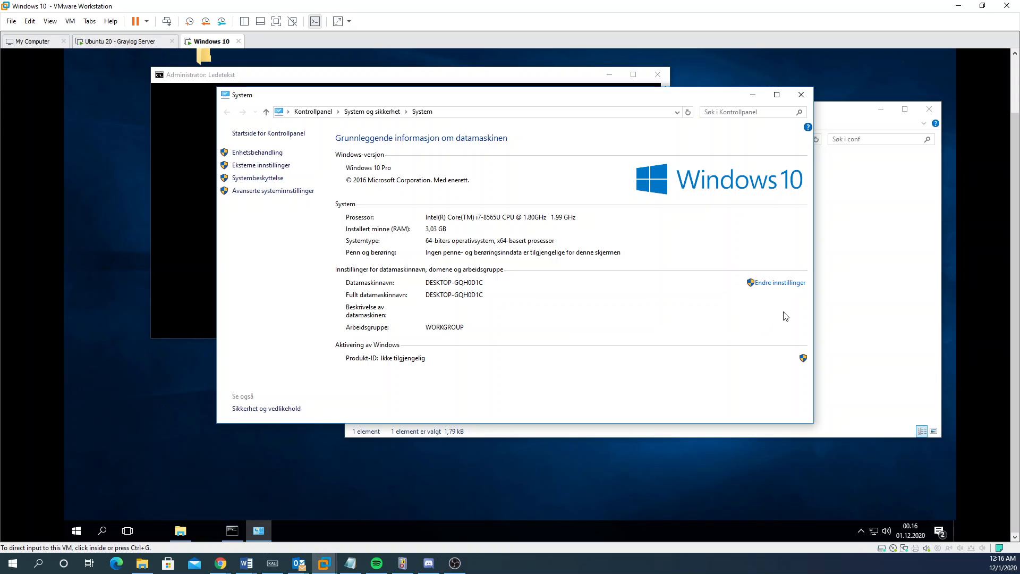
{"action": "left_click", "coordinate": [753, 282]}
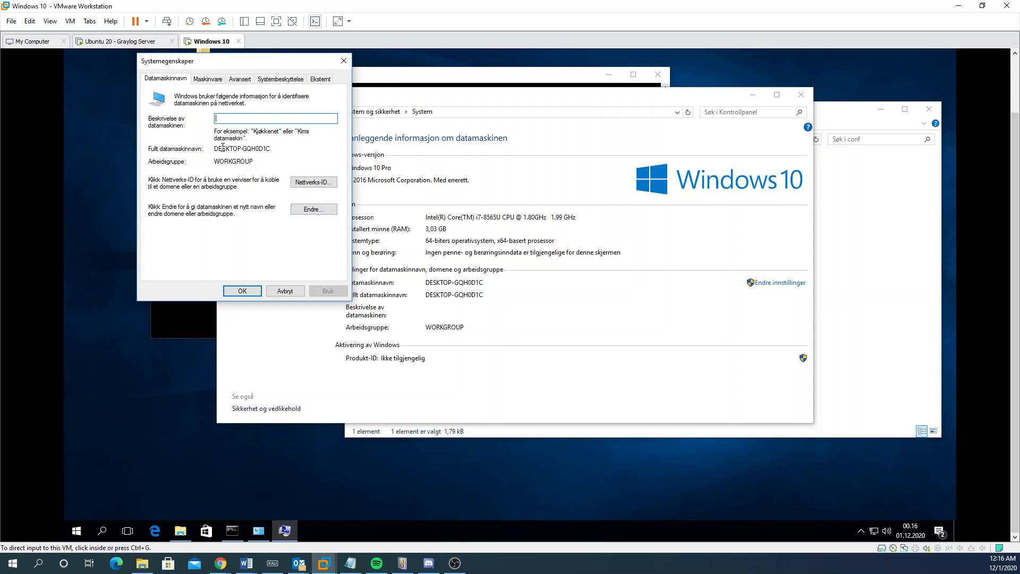
Step: Change the computer name from DESKTOP-GQH0D1C to SQL-SERVER in the rename dialog
{"action": "left_click_drag", "start_coordinate": [214, 149], "coordinate": [278, 150]}
{"action": "left_click", "coordinate": [268, 146]}
{"action": "double_click", "coordinate": [267, 146]}
{"action": "left_click", "coordinate": [267, 147]}
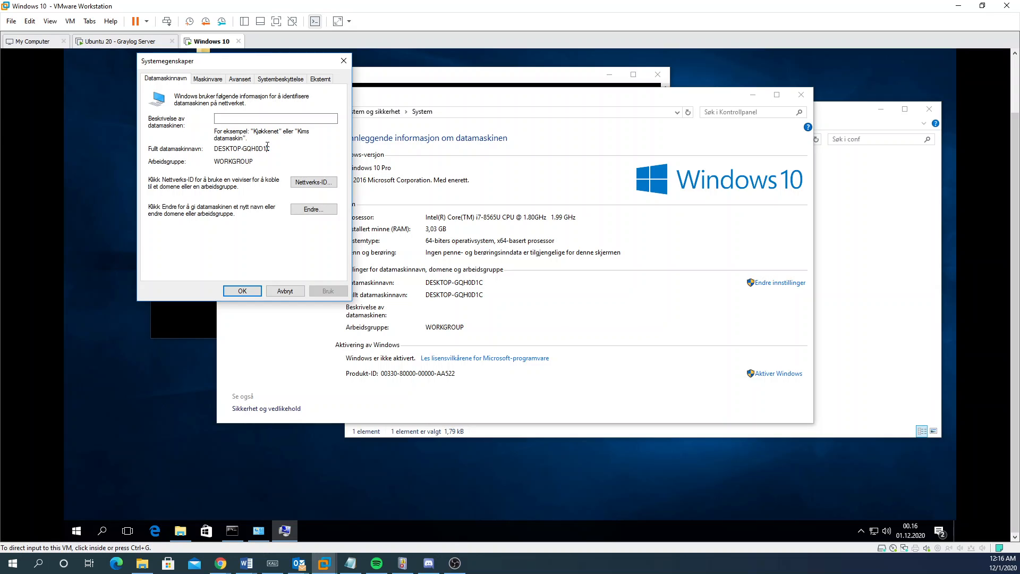
{"action": "left_click", "coordinate": [314, 212]}
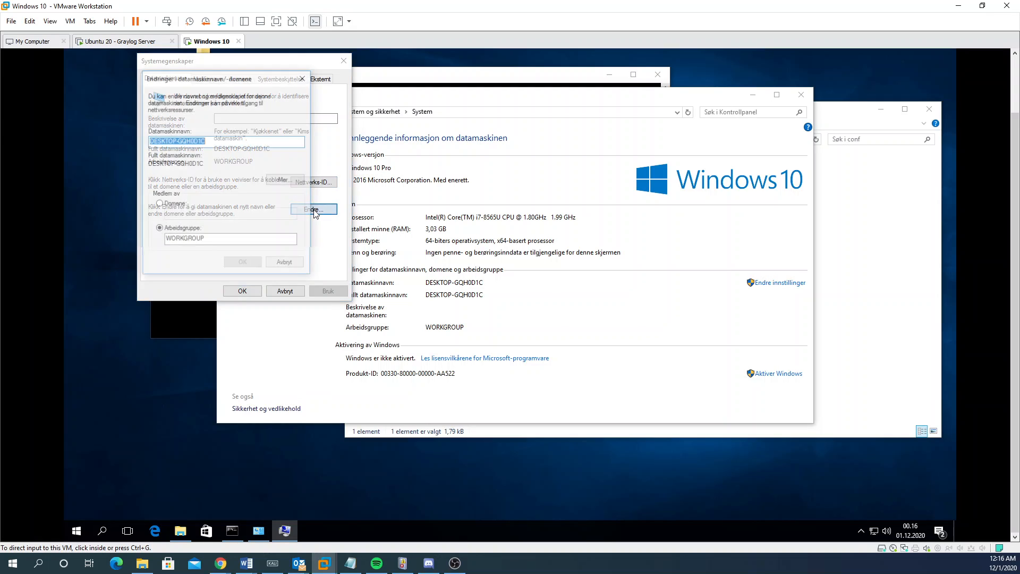
{"action": "left_click", "coordinate": [211, 140]}
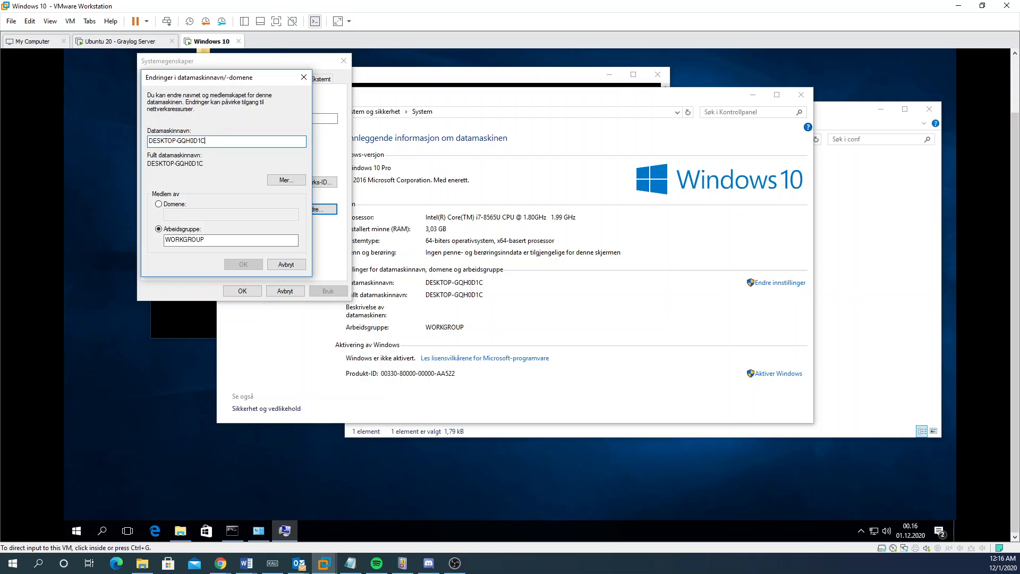
{"action": "key", "text": "ctrl+BackSpace"}
{"action": "key", "text": "BackSpace"}
{"action": "key", "text": "BackSpace"}
{"action": "key", "text": "BackSpace"}
{"action": "key", "text": "BackSpace"}
{"action": "key", "text": "BackSpace"}
{"action": "key", "text": "BackSpace"}
{"action": "key", "text": "BackSpace"}
{"action": "key", "text": "BackSpace"}
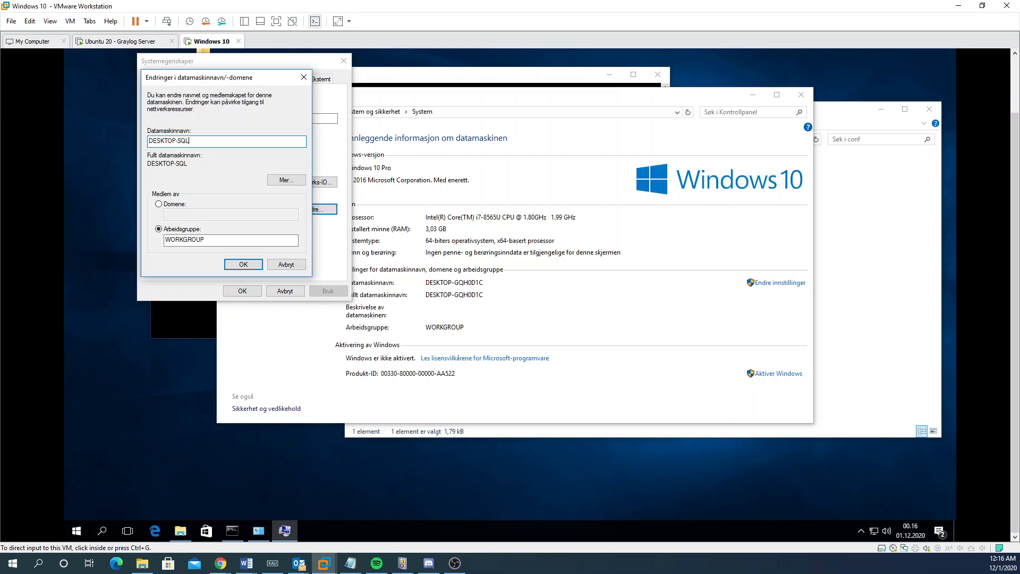
{"action": "type", "text": "SQL-SERVER"}
{"action": "left_click_drag", "start_coordinate": [180, 141], "coordinate": [142, 139]}
{"action": "key", "text": "BackSpace"}
Step: Confirm the SQL-SERVER name, then scroll Graylog's All Messages to verify SQL-SERVER entries
{"action": "left_click", "coordinate": [251, 263]}
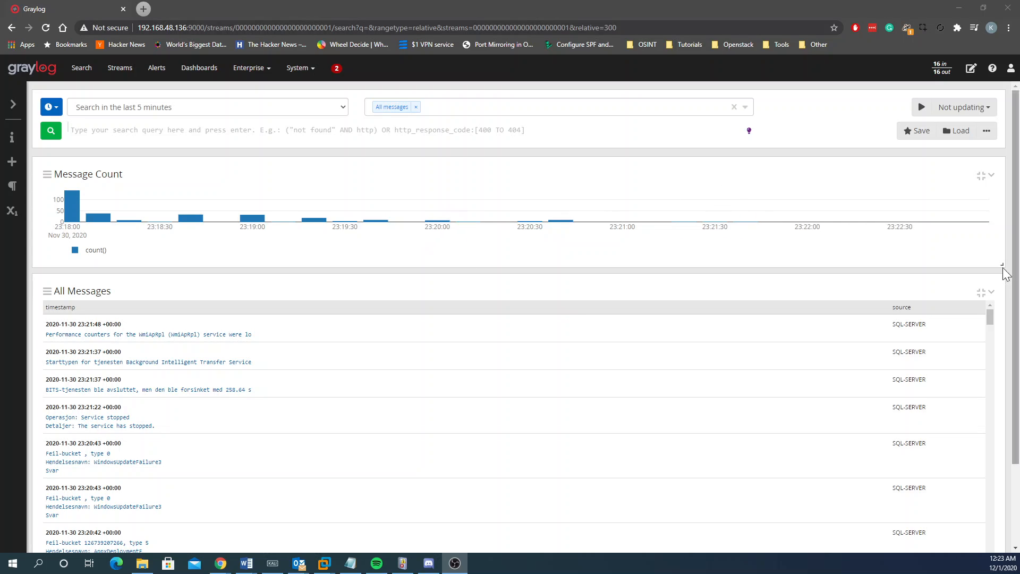
{"action": "scroll", "coordinate": [200, 417], "scroll_direction": "down", "scroll_amount": 6}
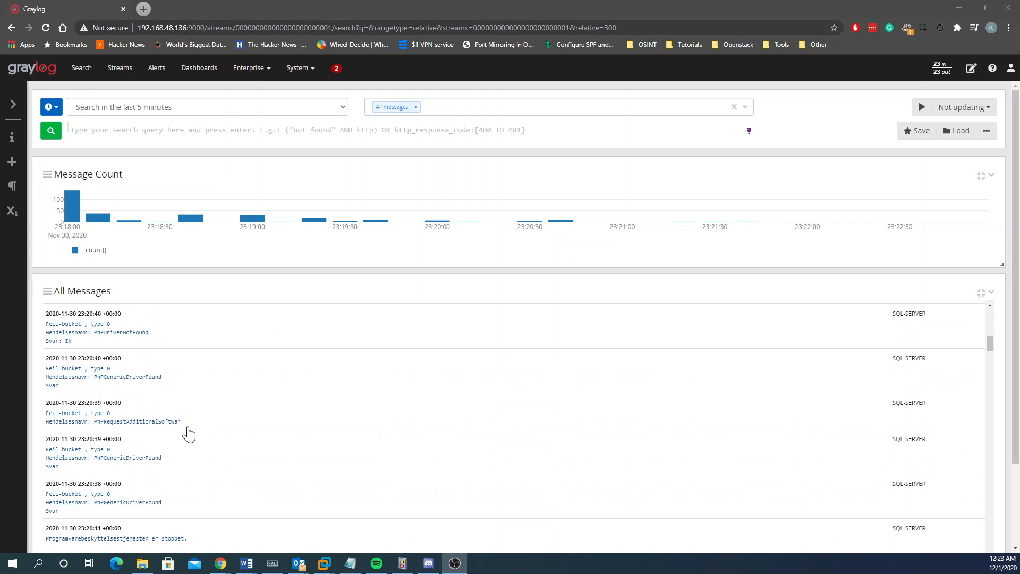
{"action": "scroll", "coordinate": [186, 433], "scroll_direction": "down", "scroll_amount": 5}
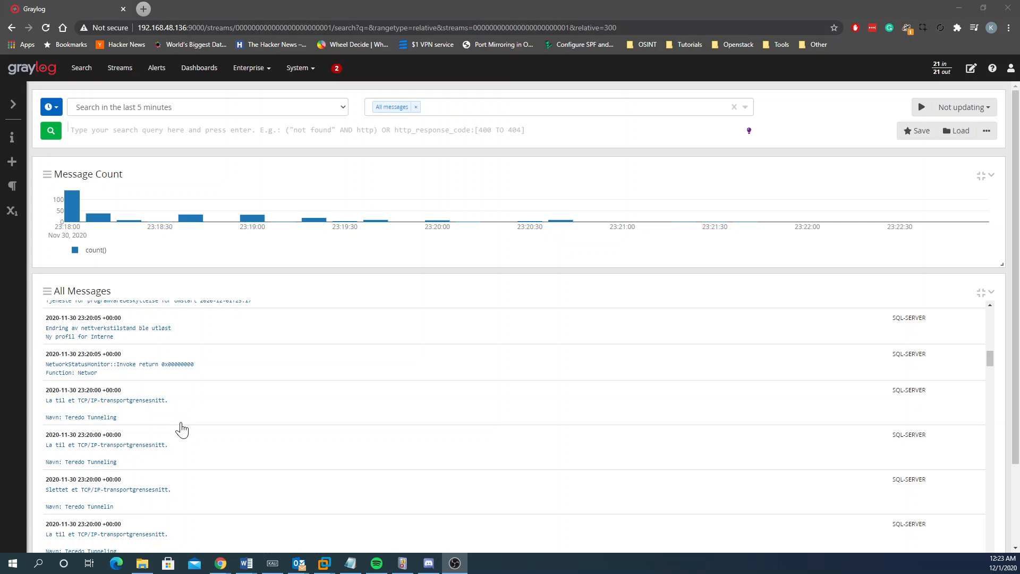
{"action": "scroll", "coordinate": [139, 377], "scroll_direction": "down", "scroll_amount": 5}
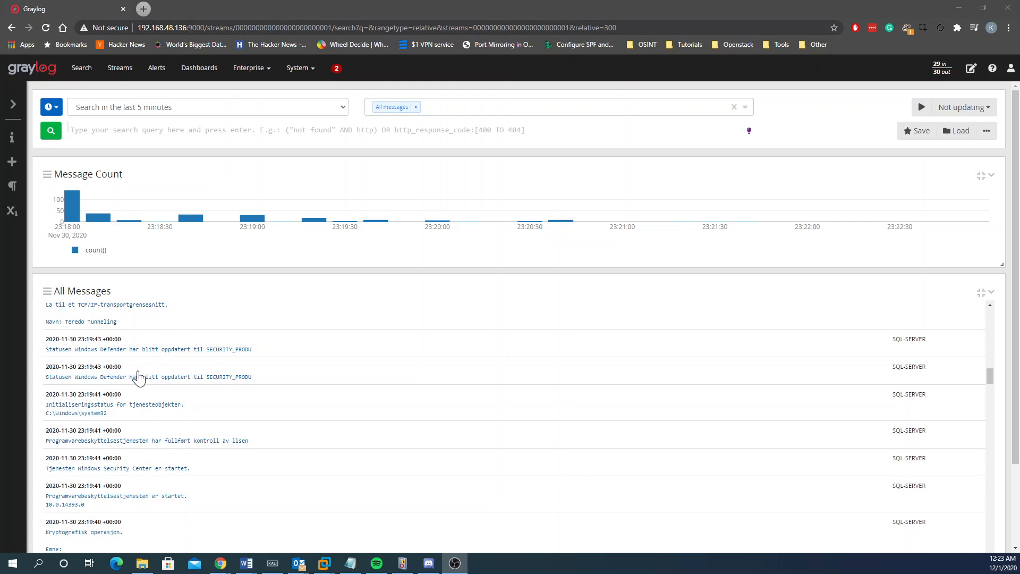
{"action": "scroll", "coordinate": [223, 443], "scroll_direction": "up", "scroll_amount": 5}
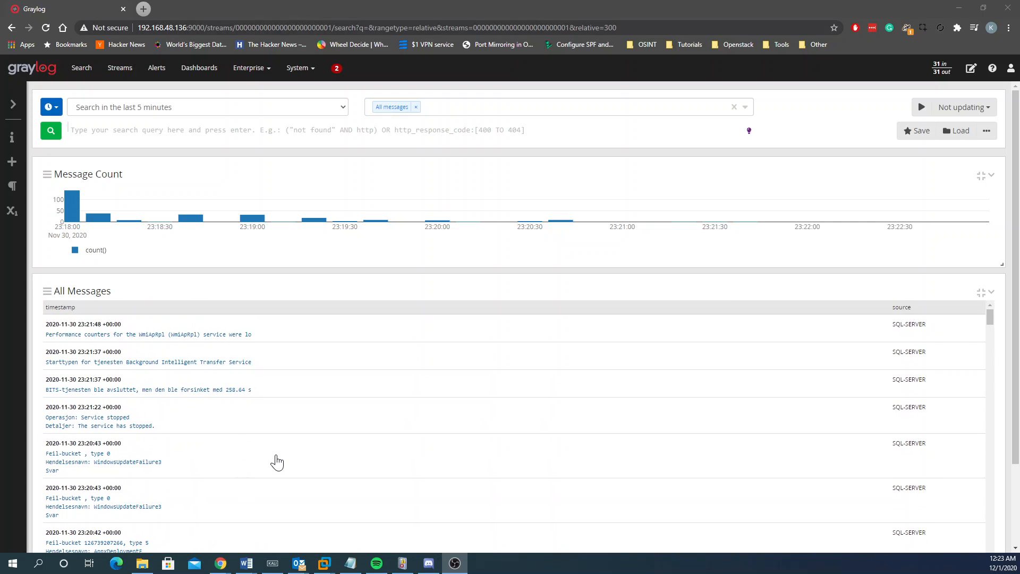
{"action": "scroll", "coordinate": [276, 463], "scroll_direction": "down", "scroll_amount": 15}
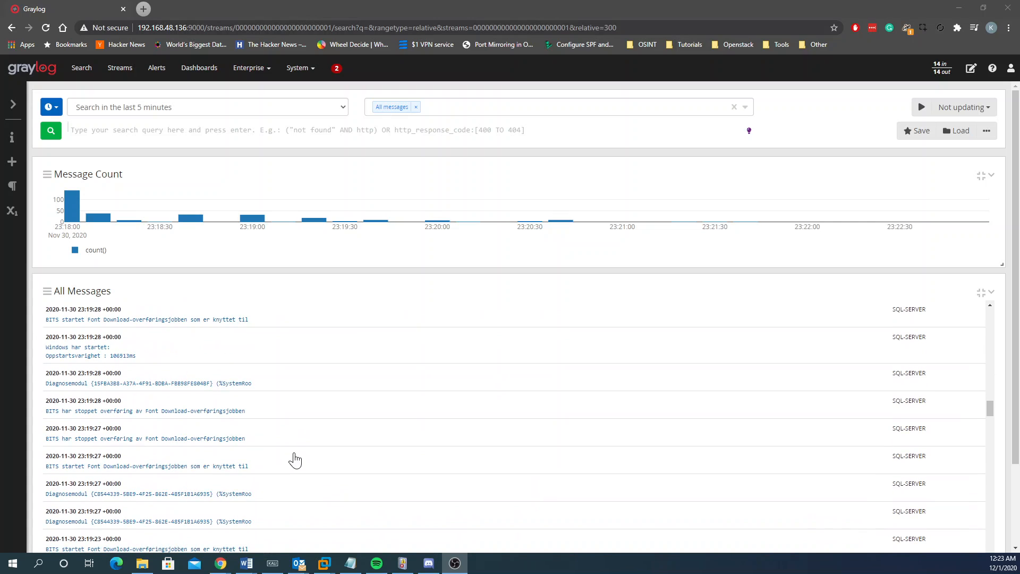
{"action": "scroll", "coordinate": [292, 458], "scroll_direction": "down", "scroll_amount": 5}
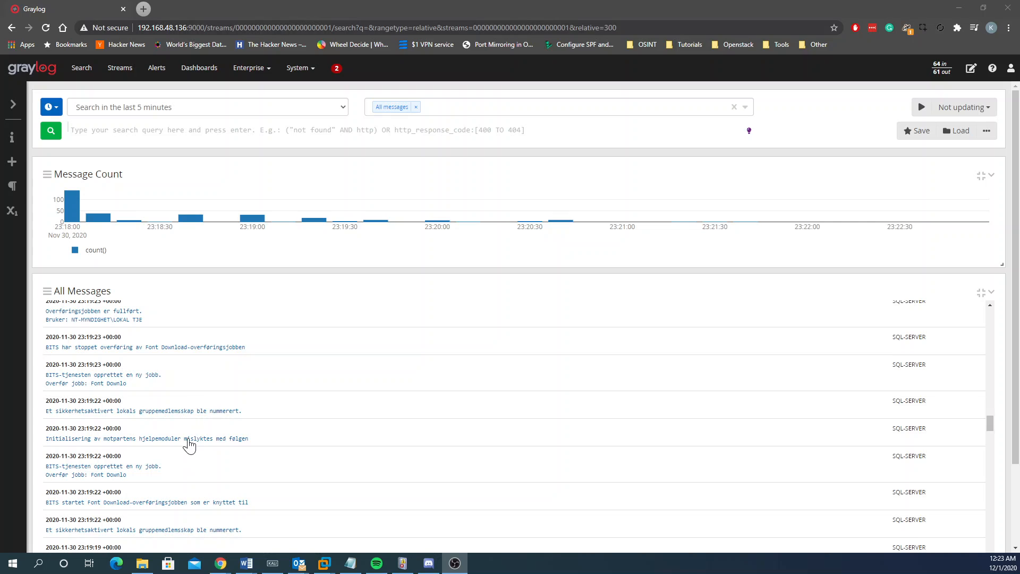
{"action": "scroll", "coordinate": [189, 445], "scroll_direction": "down", "scroll_amount": 15}
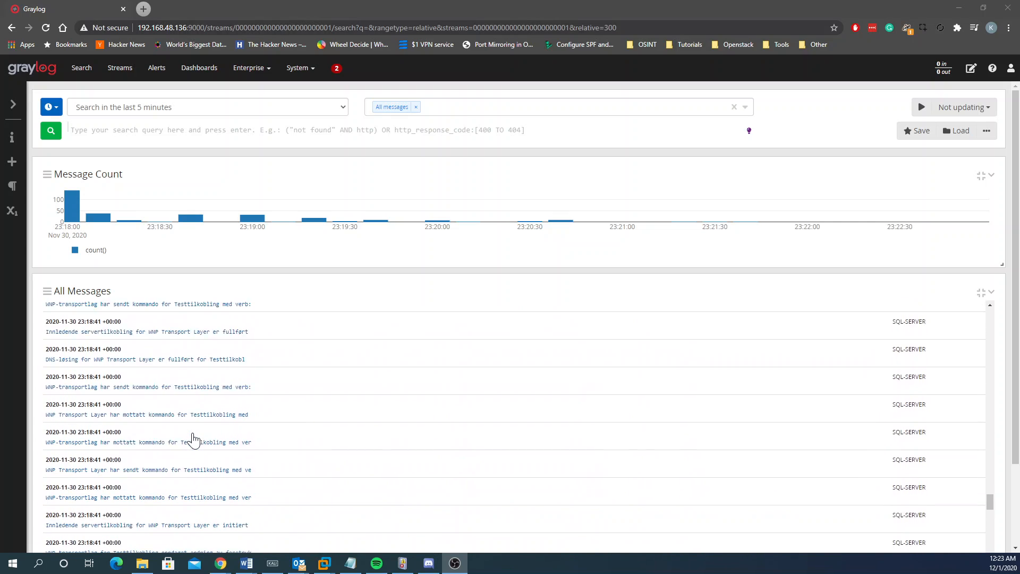
{"action": "scroll", "coordinate": [193, 440], "scroll_direction": "down", "scroll_amount": 15}
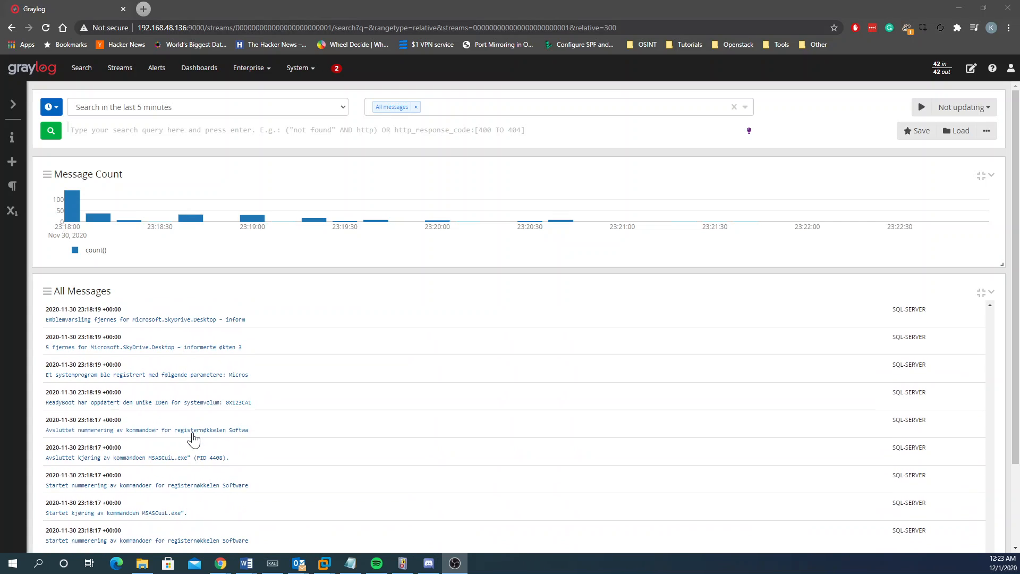
{"action": "scroll", "coordinate": [207, 431], "scroll_direction": "down", "scroll_amount": 1}
{"action": "scroll", "coordinate": [599, 426], "scroll_direction": "up", "scroll_amount": 20}
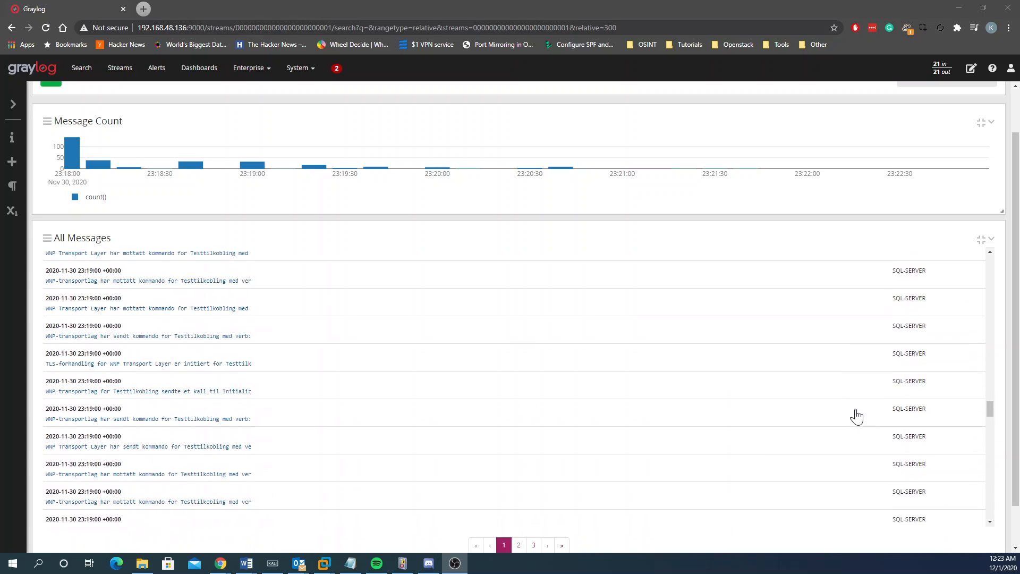
{"action": "scroll", "coordinate": [872, 415], "scroll_direction": "up", "scroll_amount": 15}
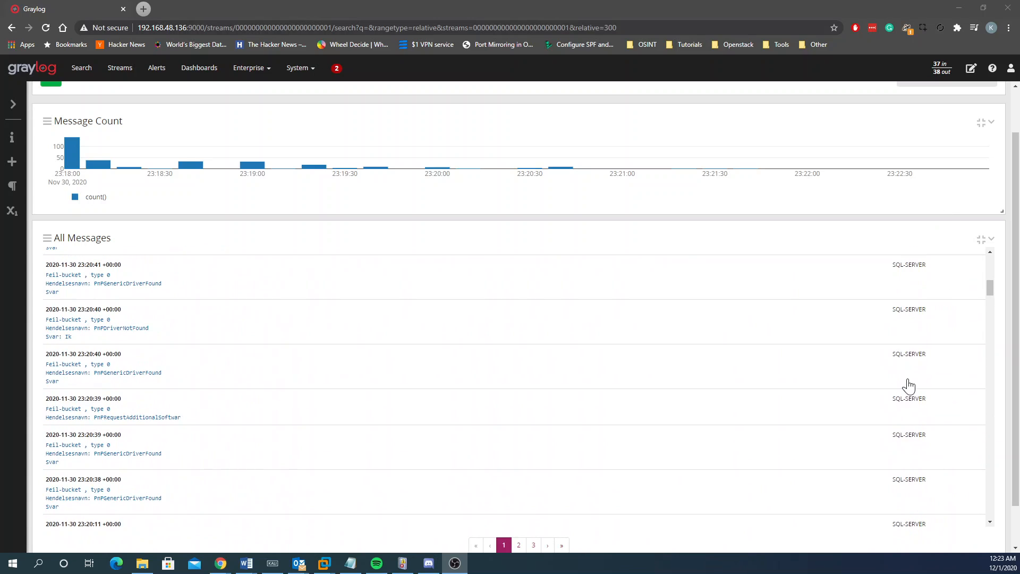
{"action": "scroll", "coordinate": [909, 372], "scroll_direction": "up", "scroll_amount": 5}
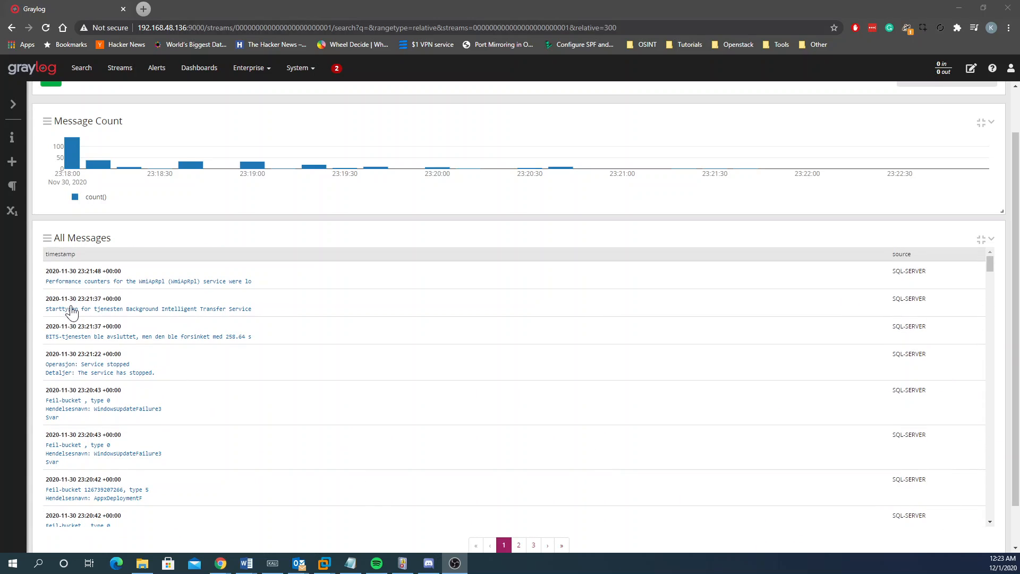
{"action": "scroll", "coordinate": [160, 429], "scroll_direction": "up", "scroll_amount": 1}
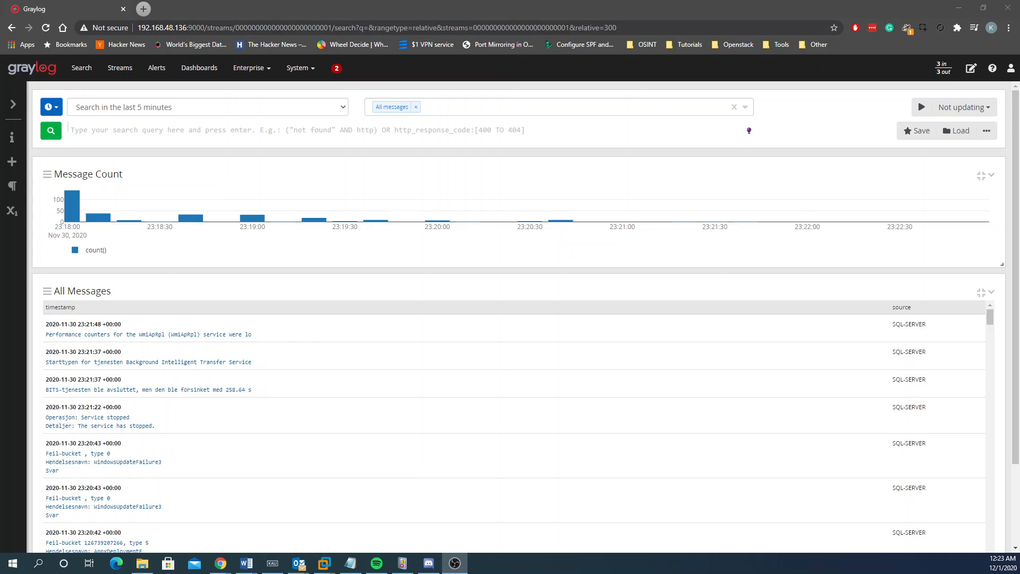
{"action": "scroll", "coordinate": [79, 441], "scroll_direction": "down", "scroll_amount": 4}
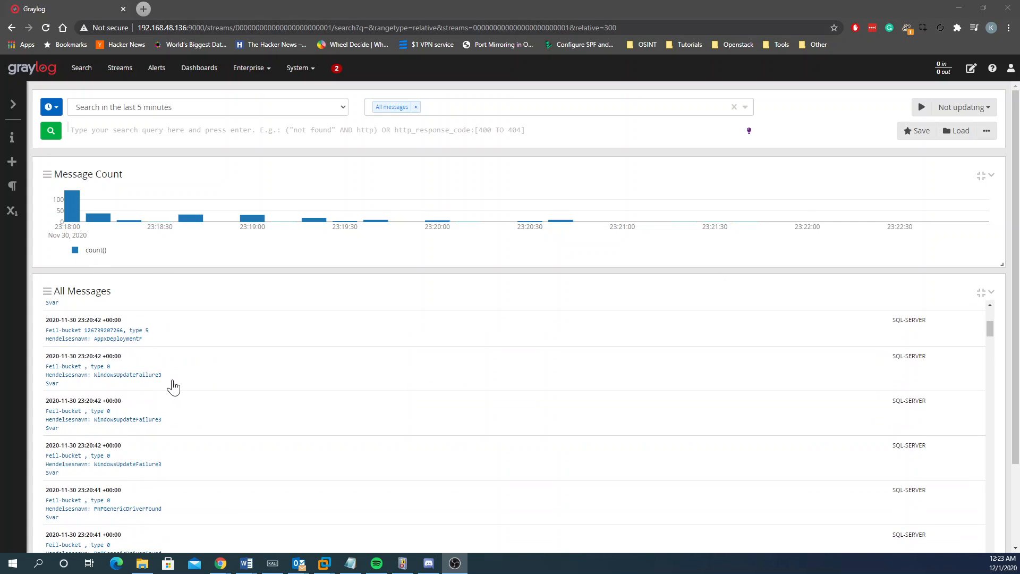